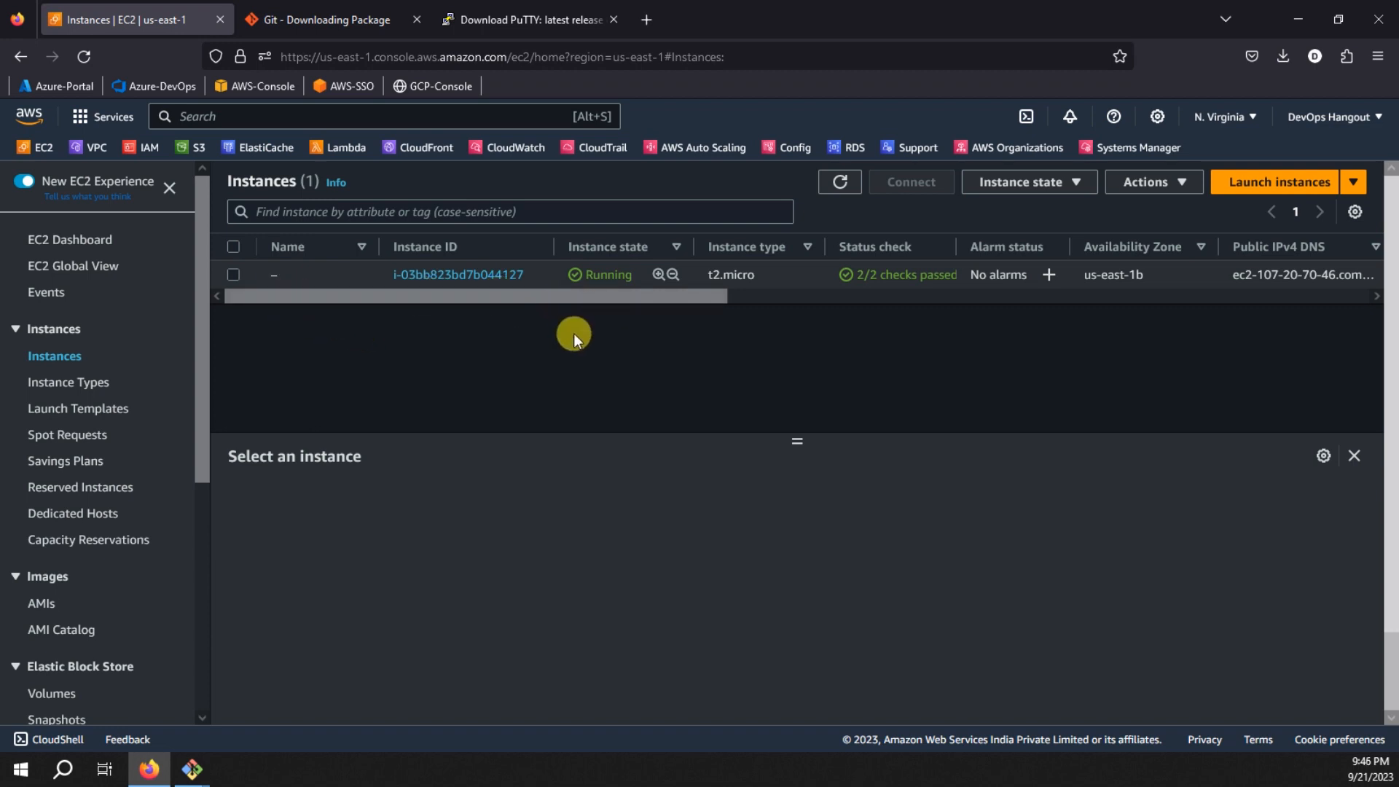
Start launching a new EC2 instance and review its number of instances and name fields.
left_click(1252, 197)
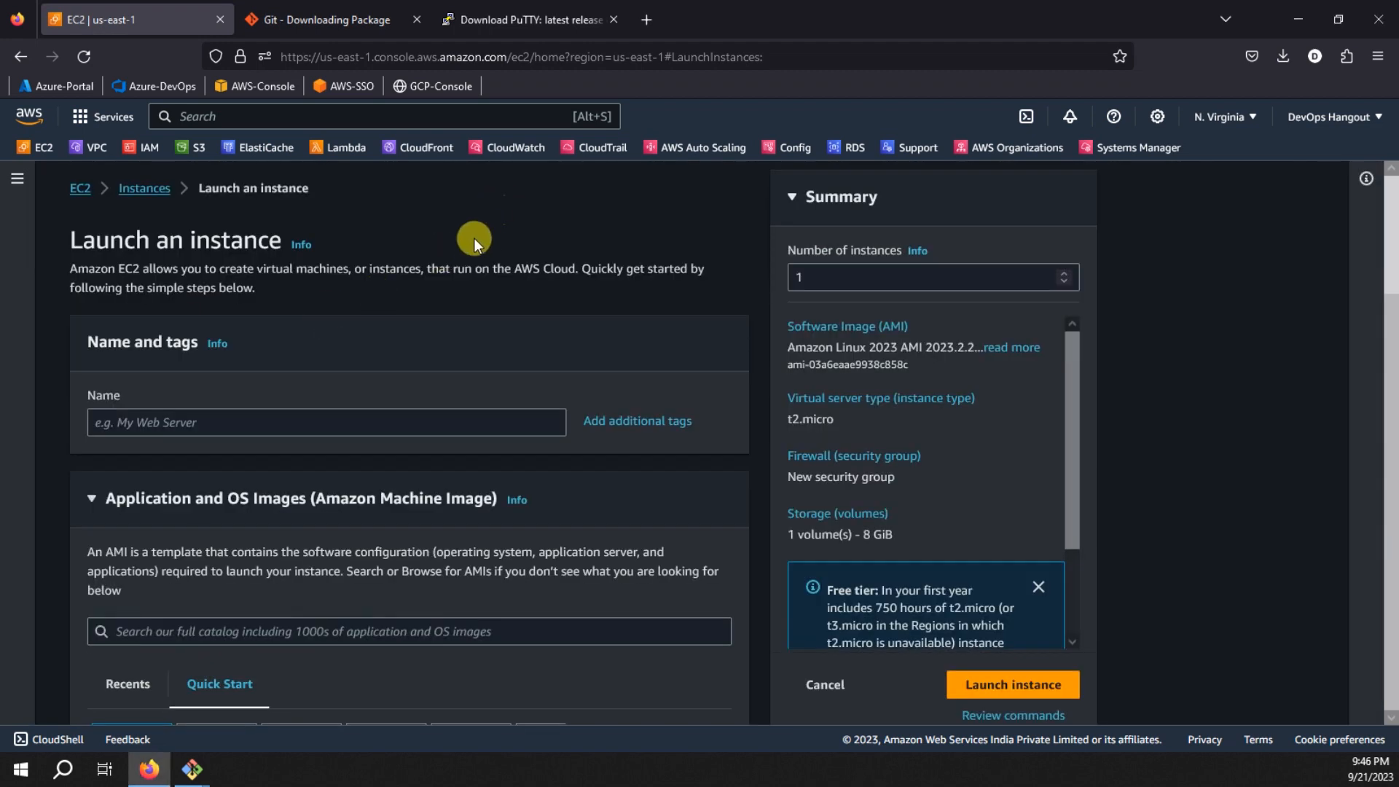
double_click(801, 276)
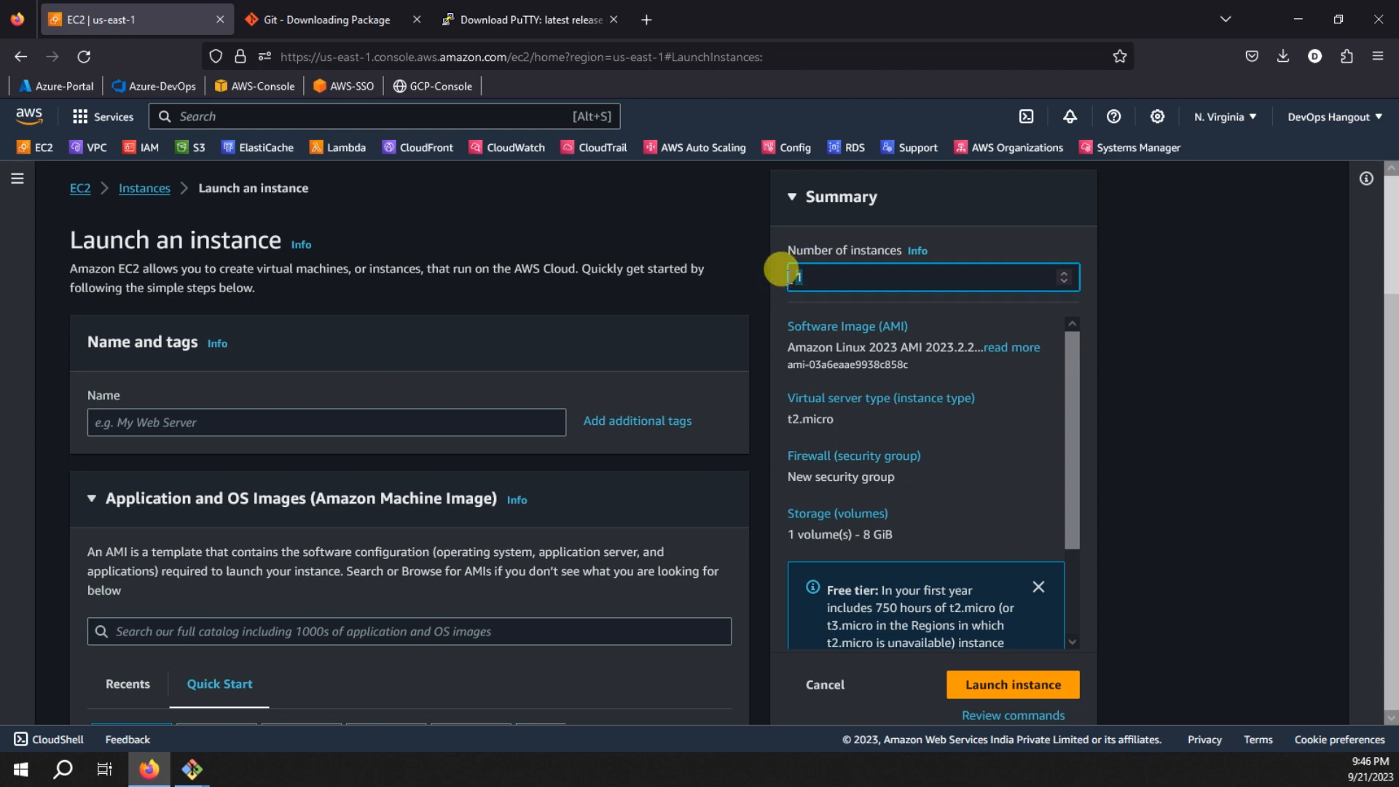
left_click(724, 277)
scroll(725, 262, "down", 2)
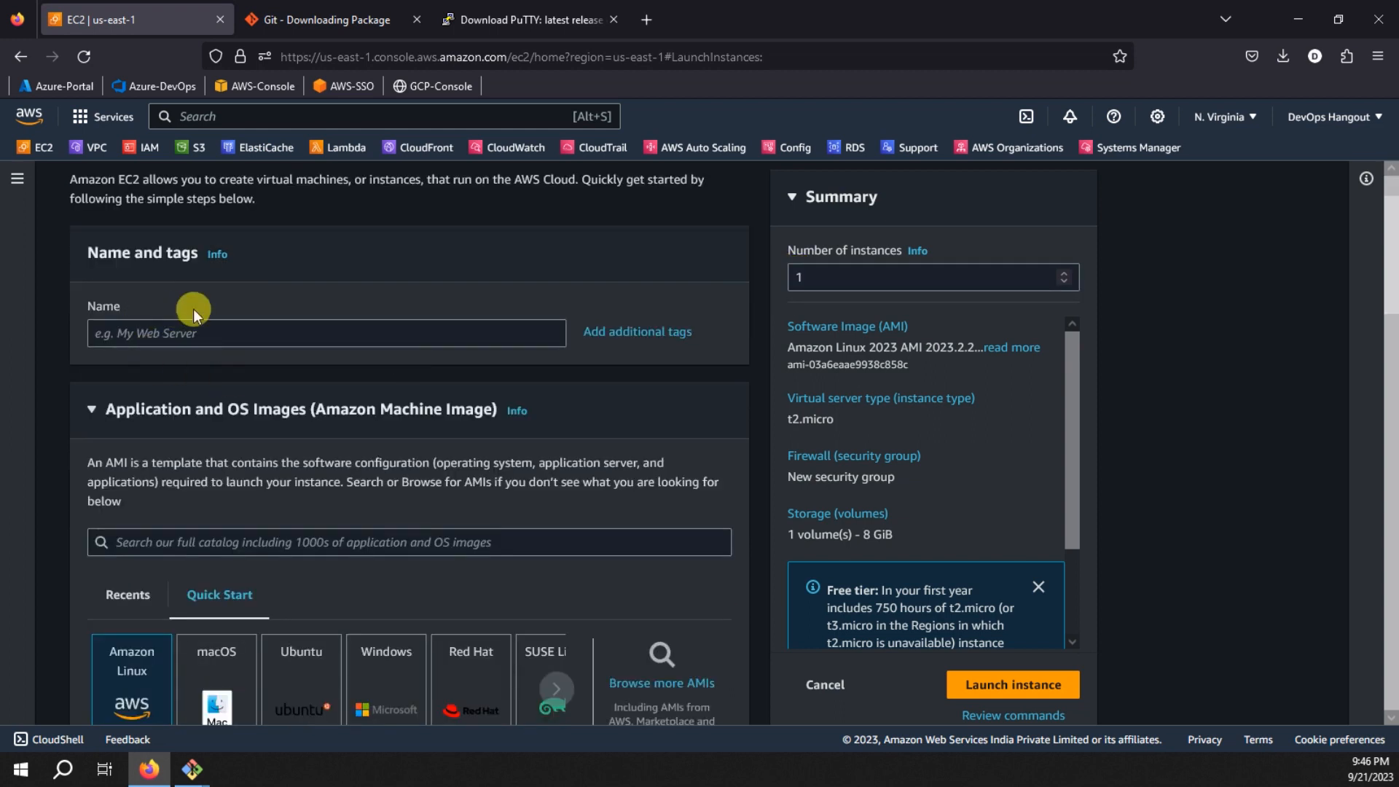
left_click(165, 332)
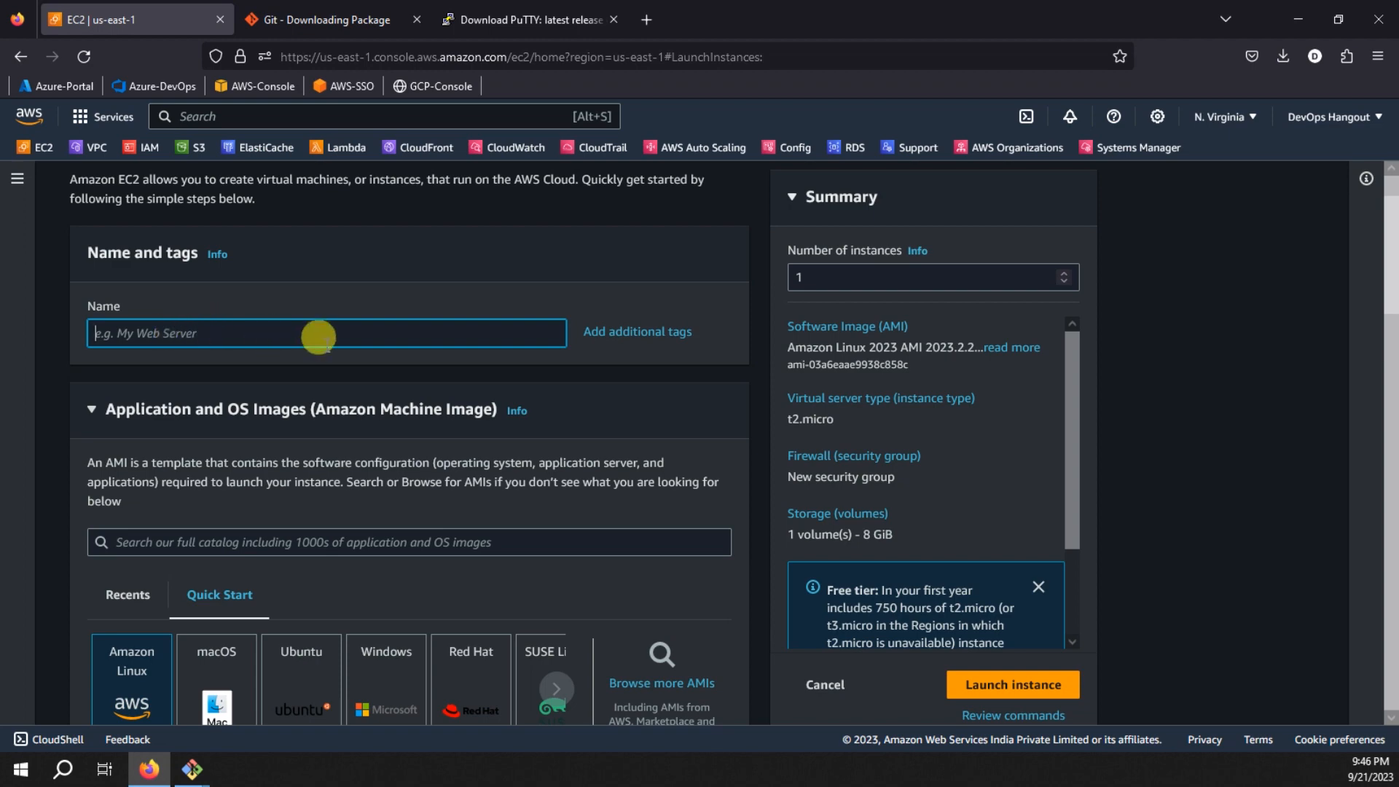
Choose Windows as the quick start operating system image for the new instance.
scroll(324, 346, "down", 4)
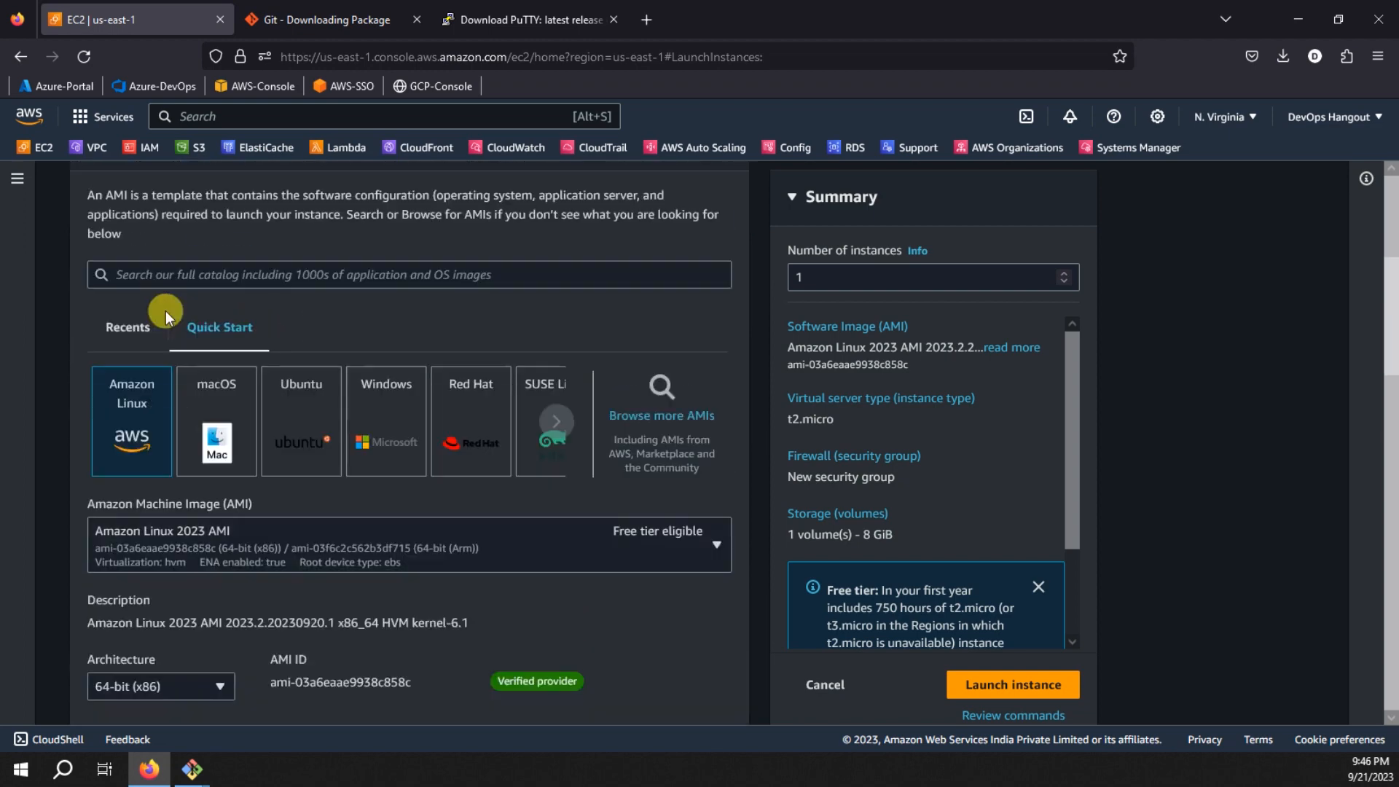
scroll(165, 310, "up", 1)
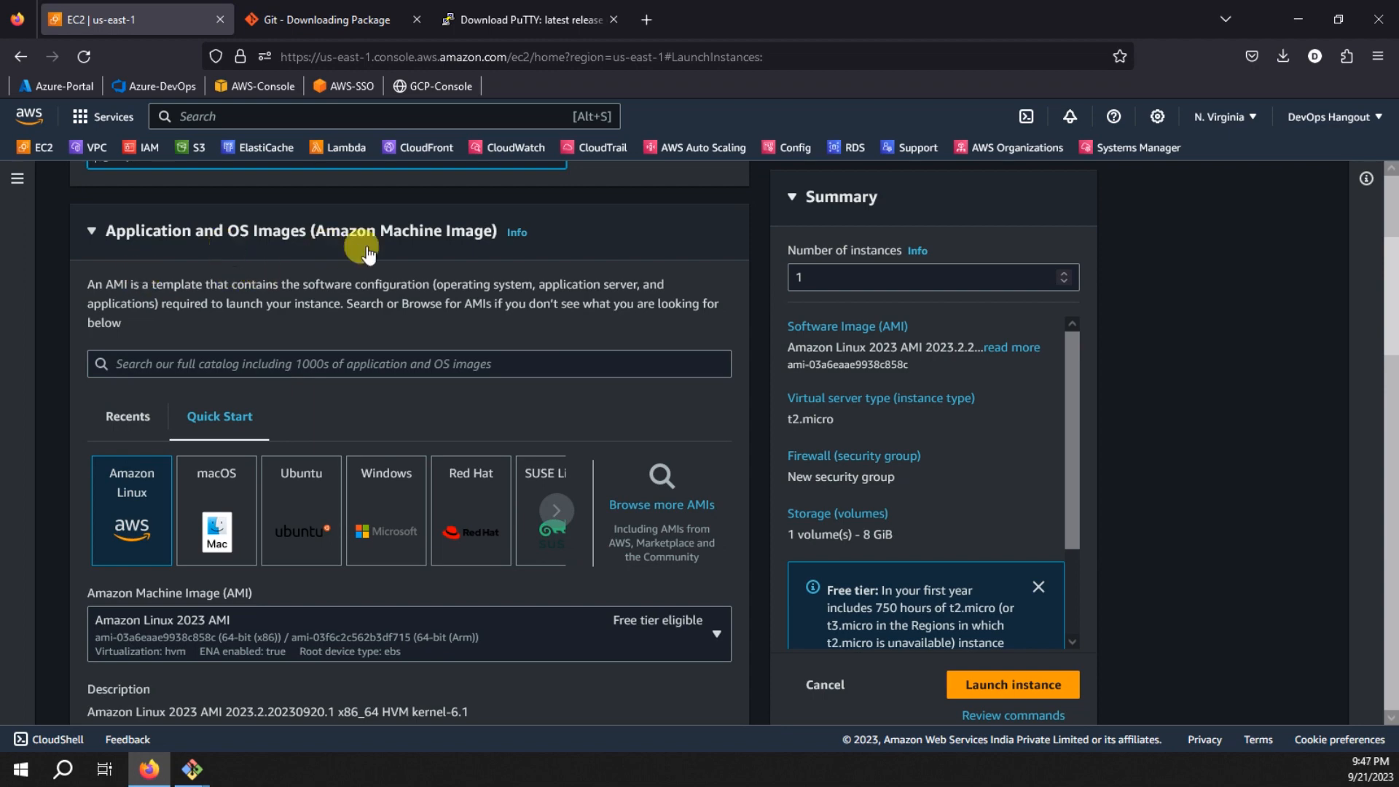
scroll(367, 248, "down", 2)
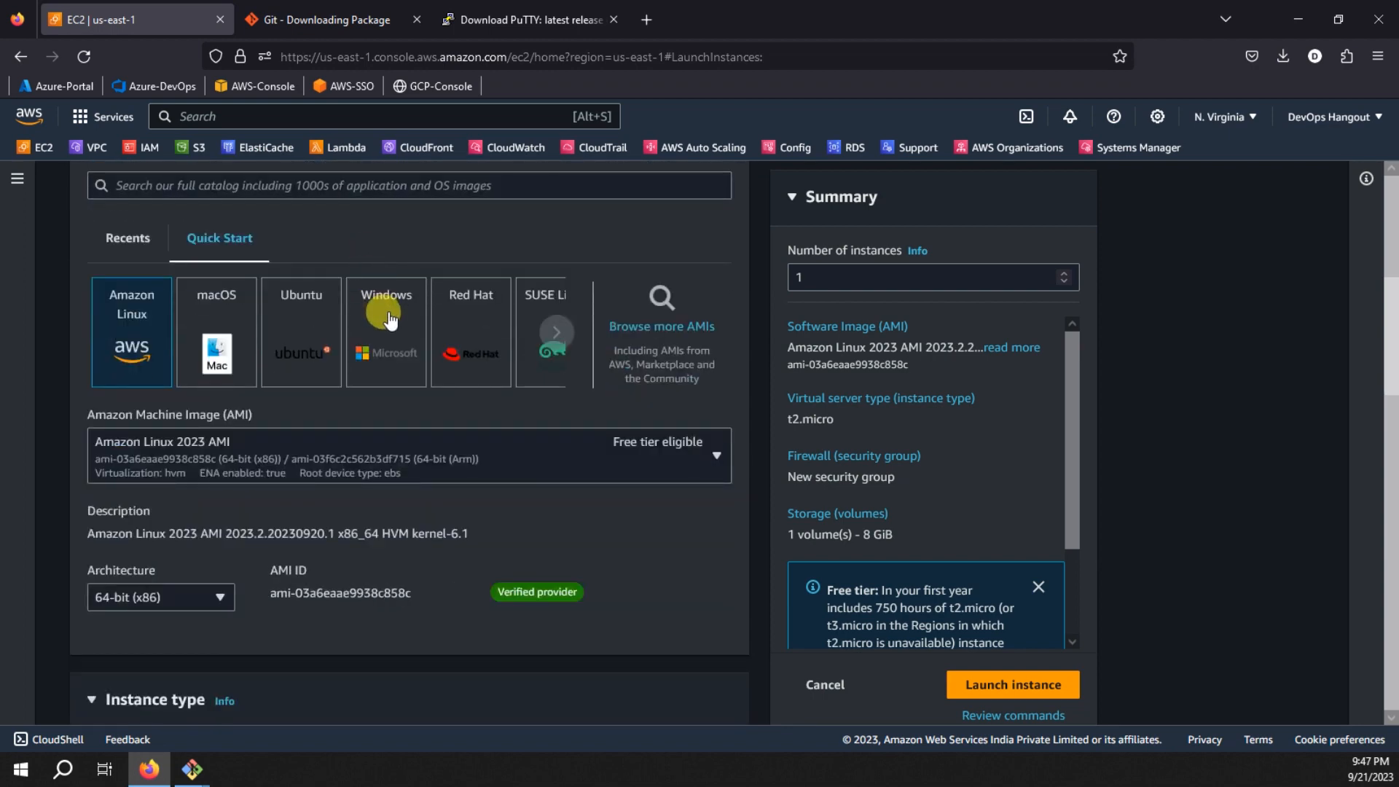
left_click(388, 315)
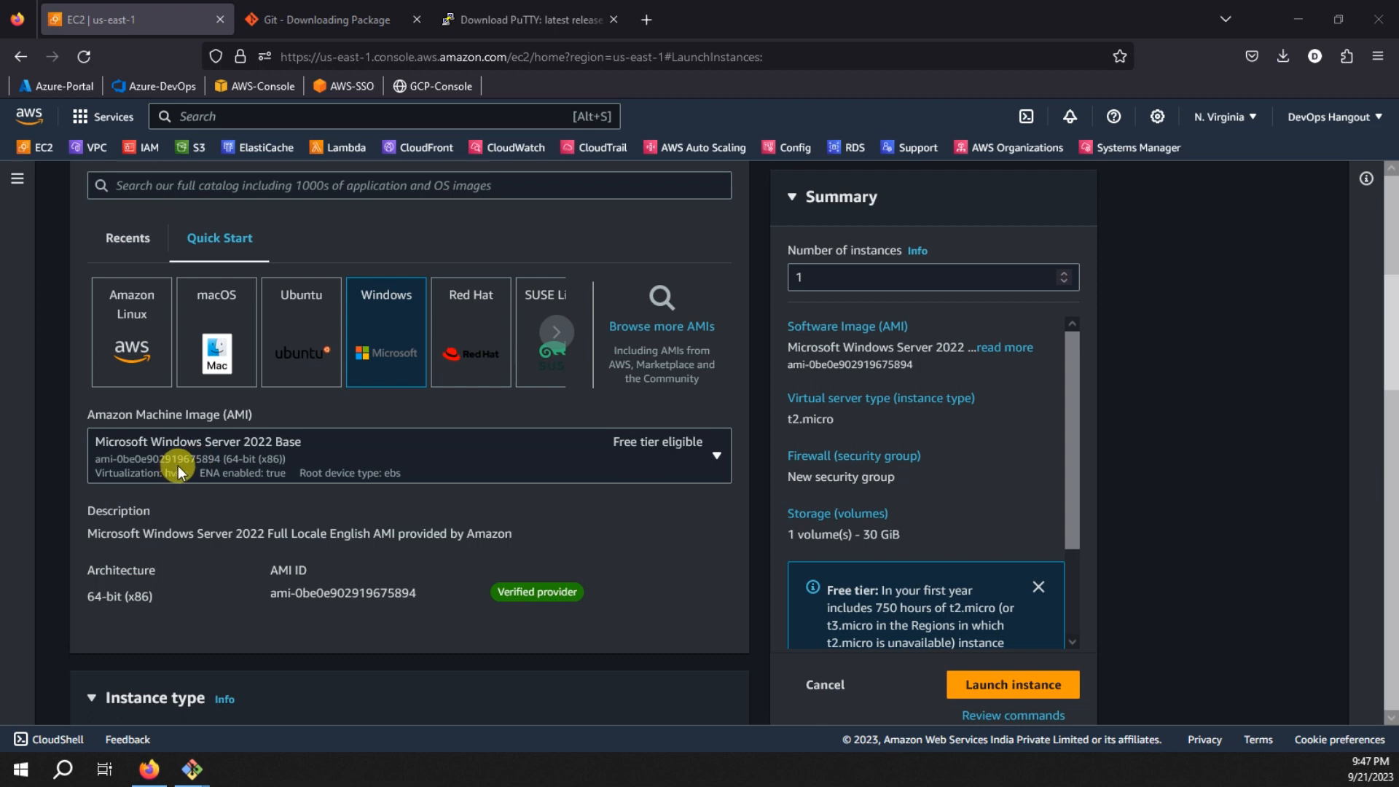
Browse the available Microsoft Windows Server machine images without picking a different one.
left_click(267, 456)
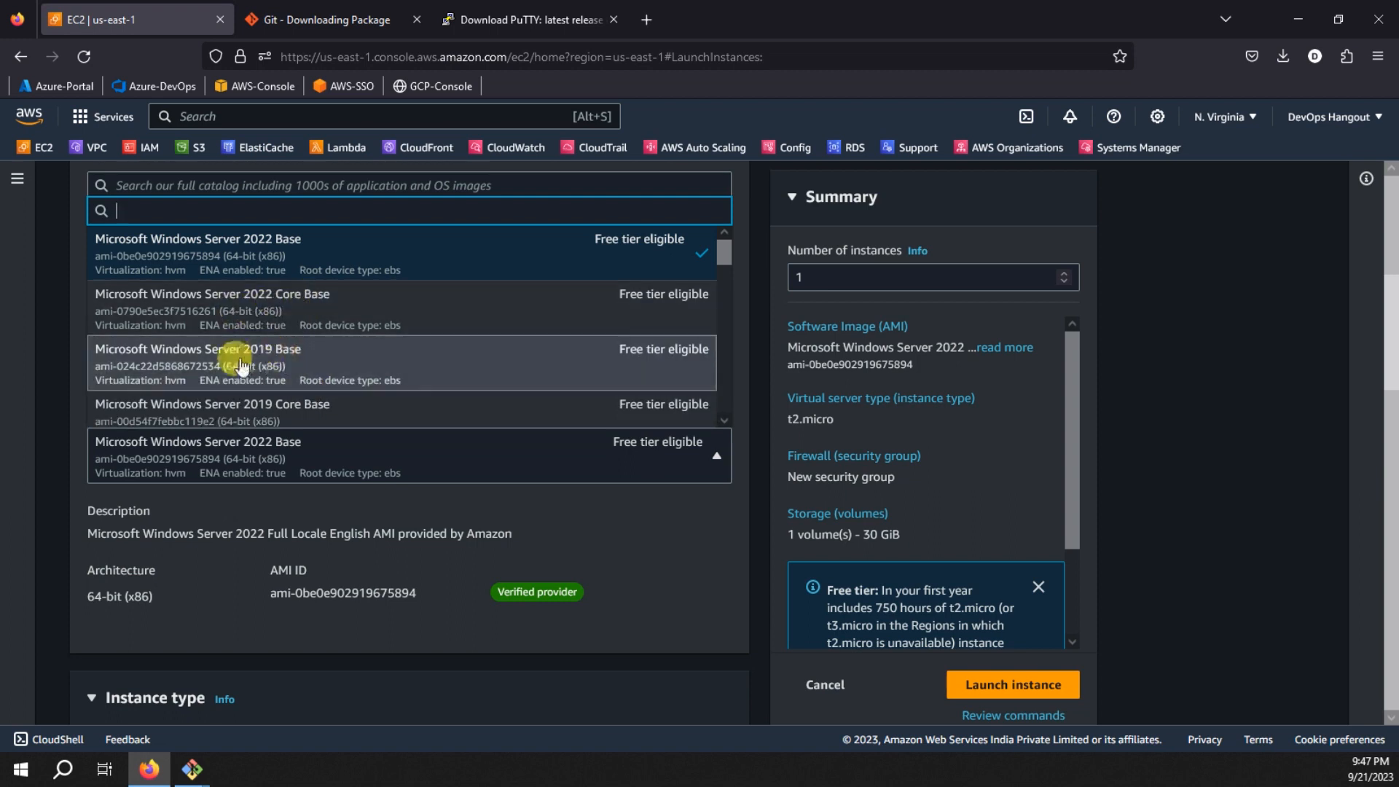
scroll(270, 357, "down", 3)
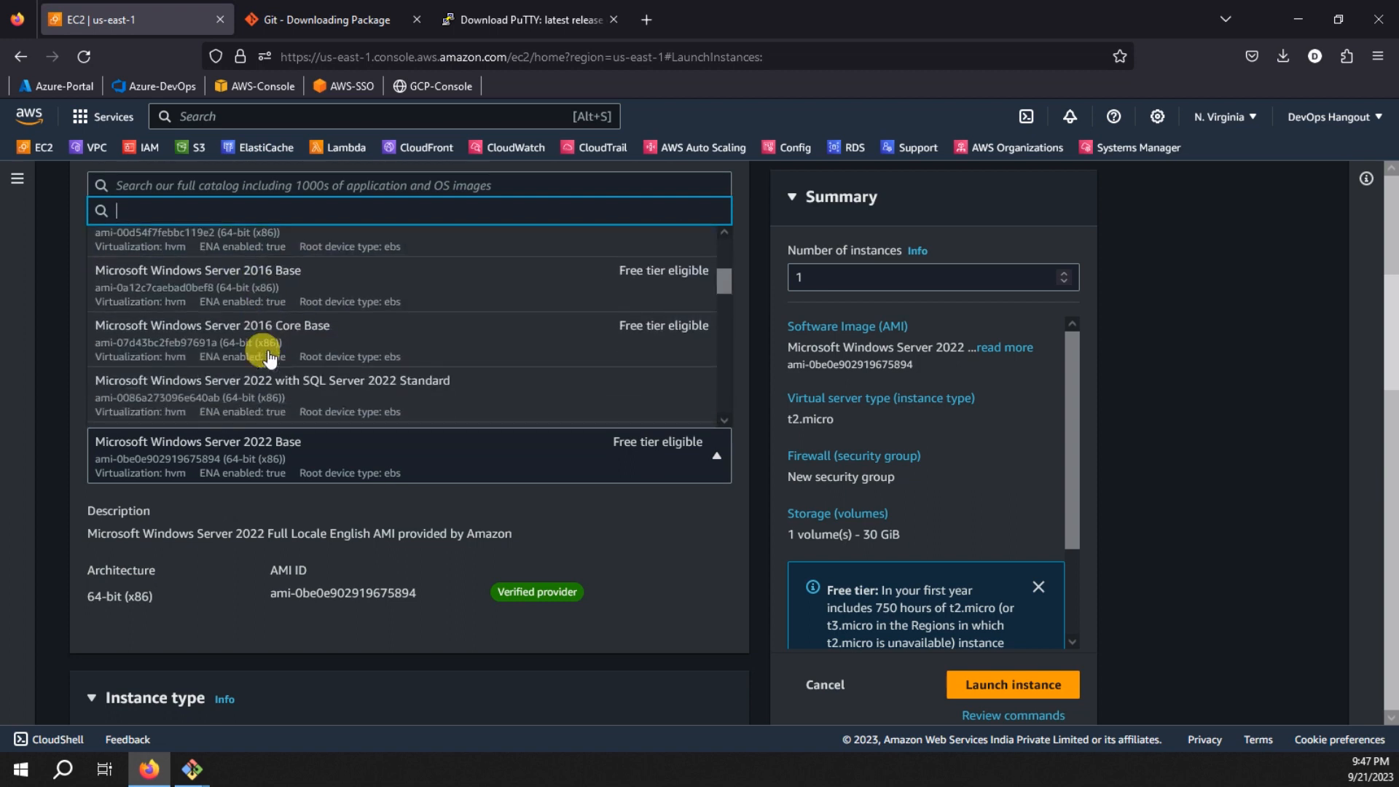
scroll(291, 313, "down", 5)
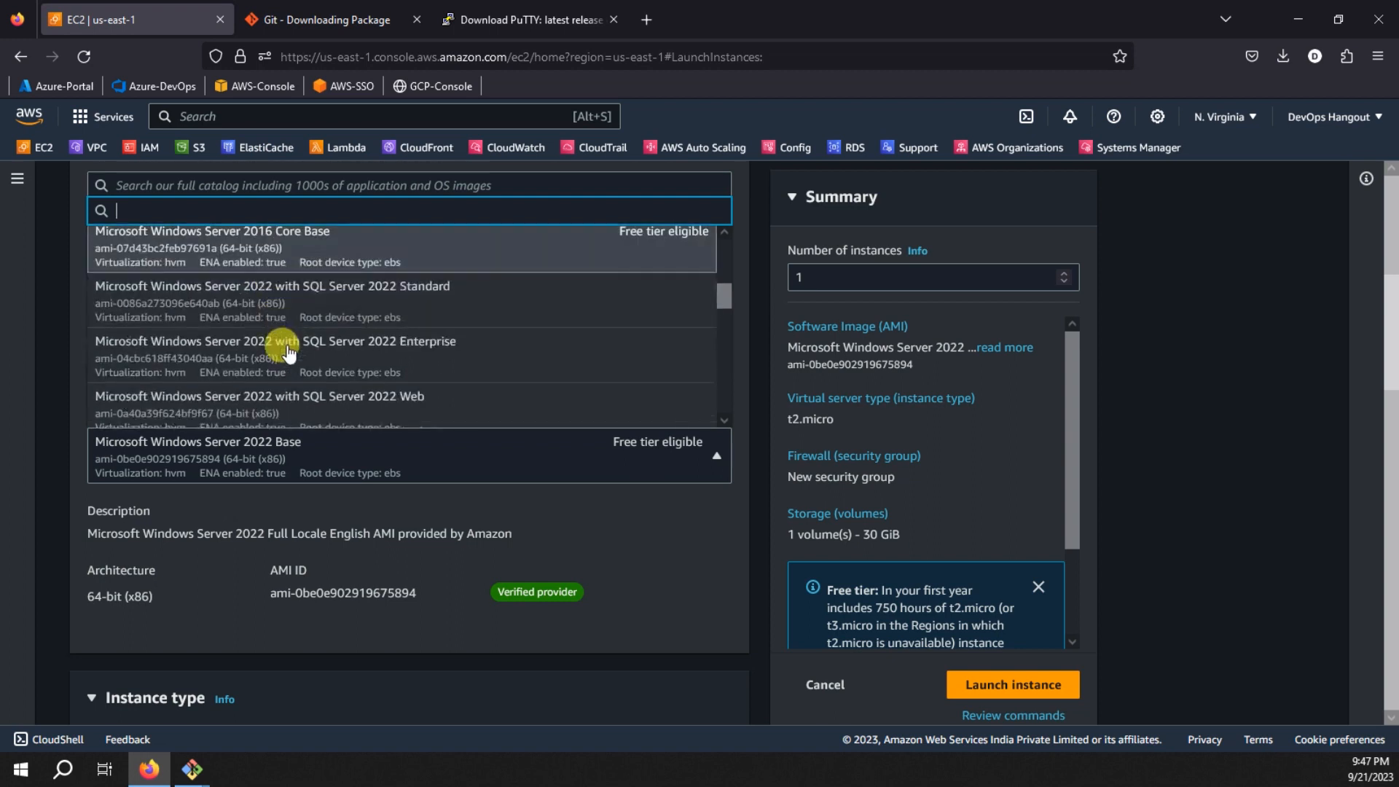
scroll(321, 328, "down", 5)
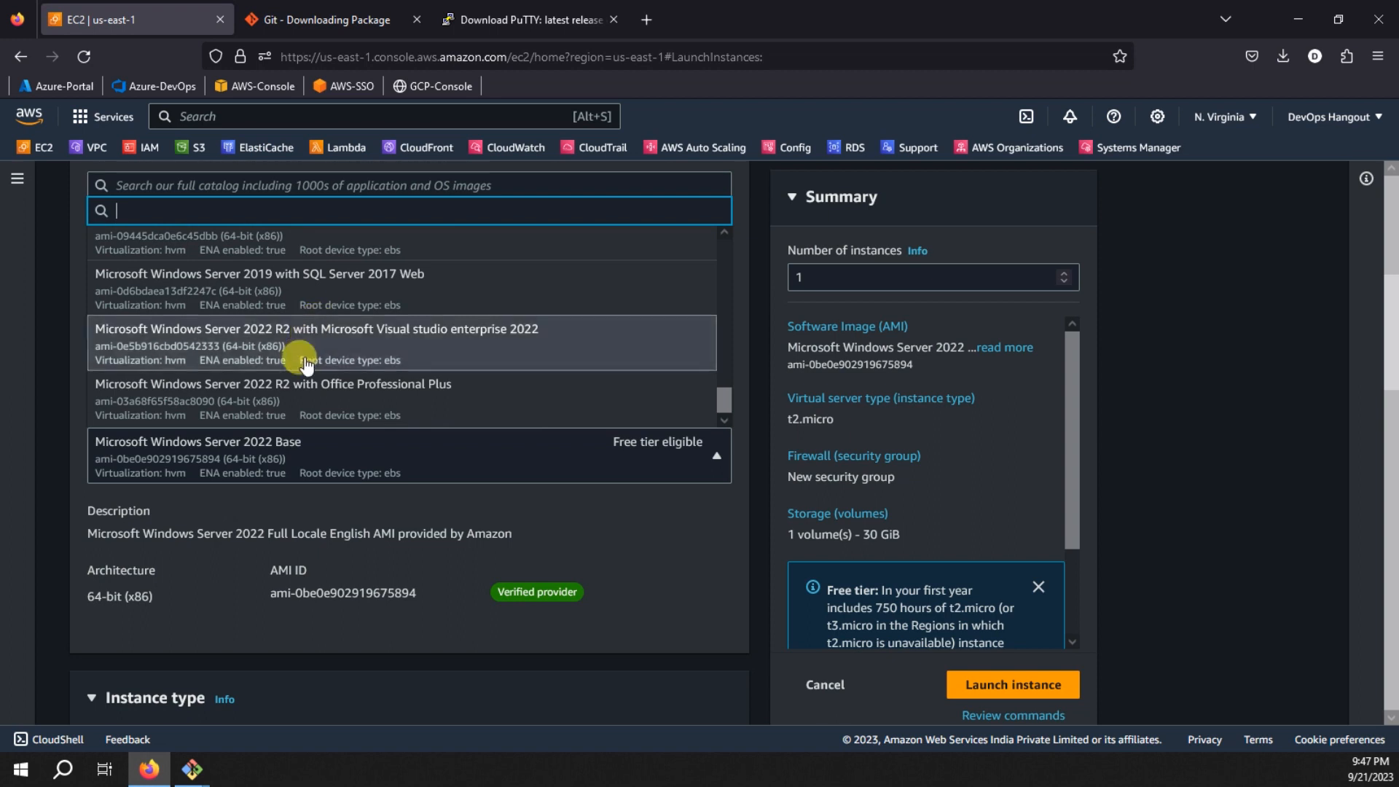
scroll(325, 335, "up", 5)
scroll(328, 339, "up", 10)
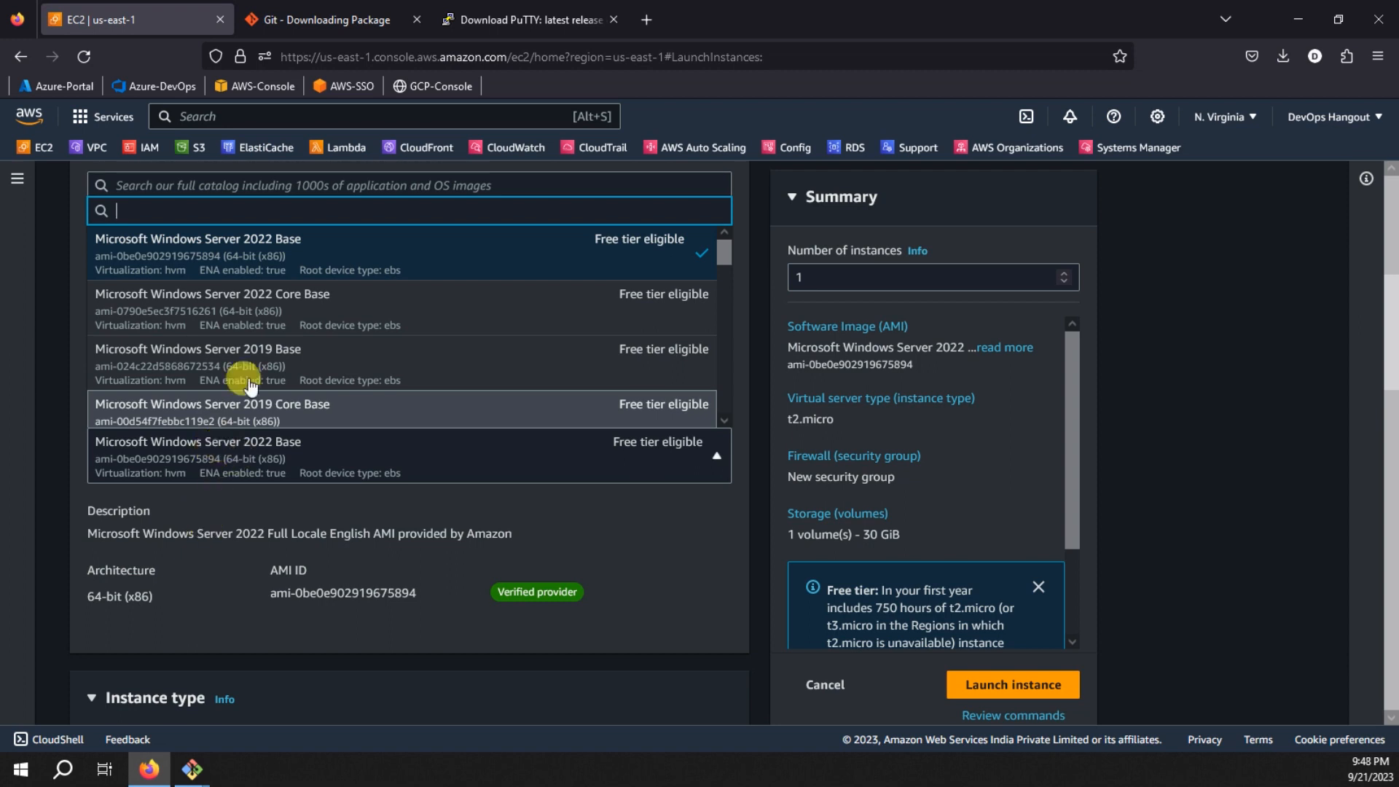
left_click(227, 510)
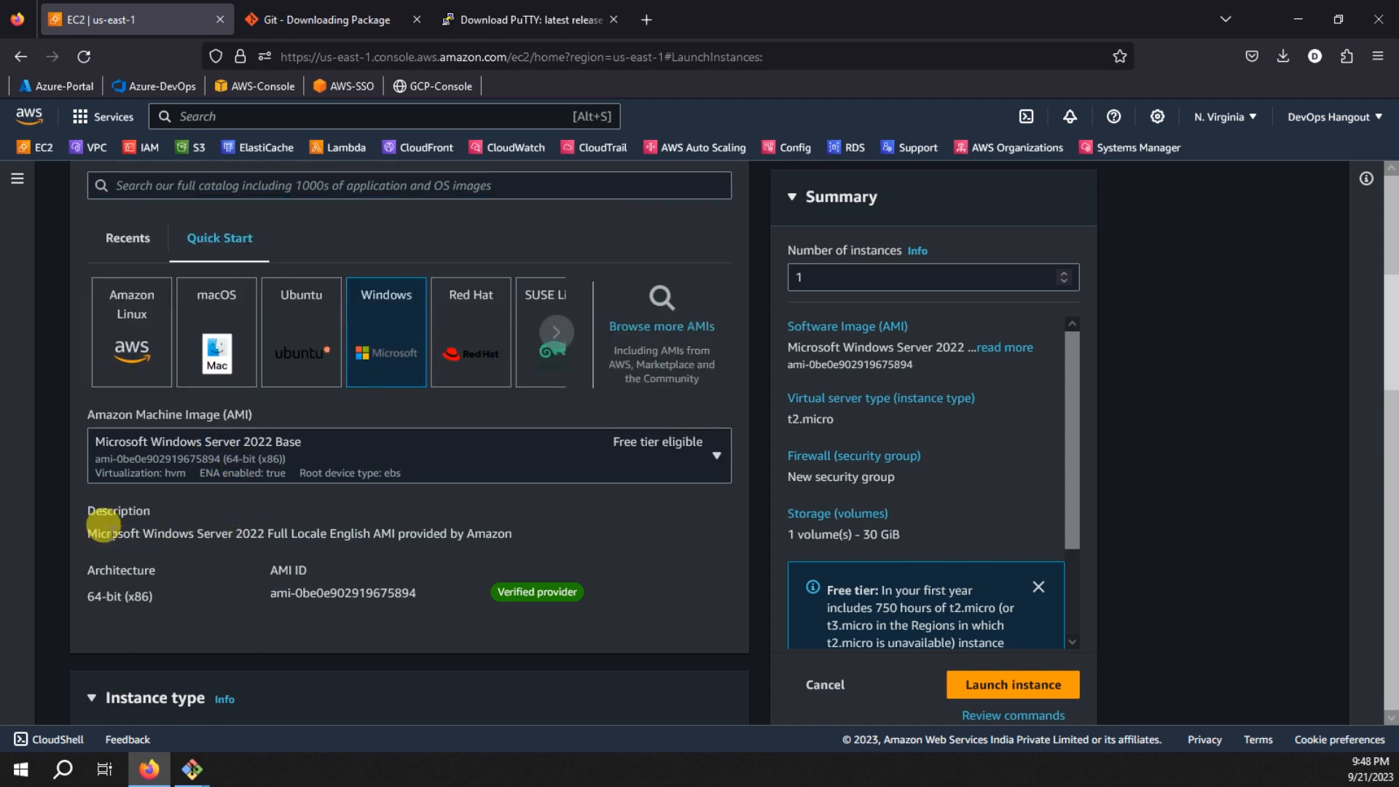
Examine the selected Windows image's description, AMI ID, architecture and provider verification.
left_click_drag(178, 533, 502, 534)
left_click_drag(270, 568, 352, 593)
left_click_drag(87, 596, 178, 597)
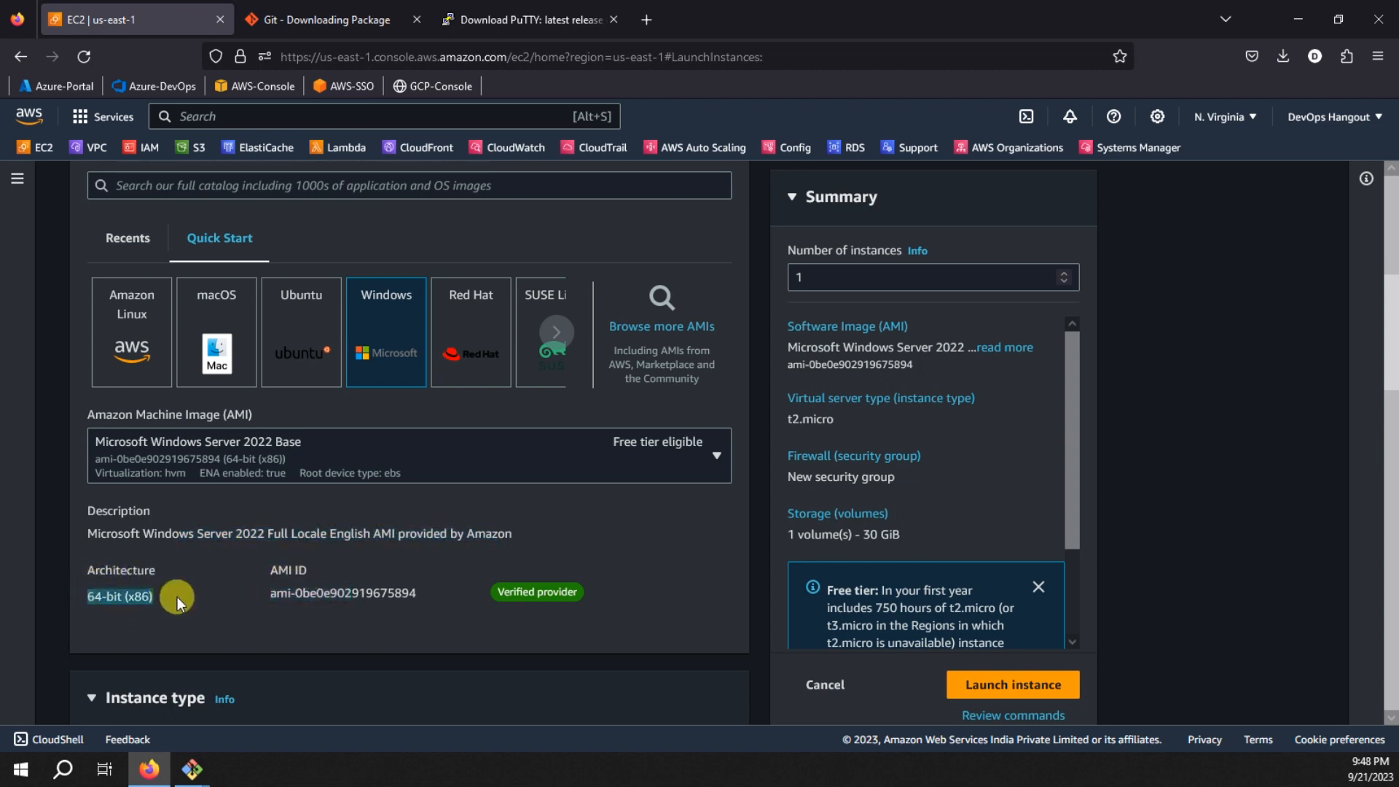
scroll(239, 553, "down", 1)
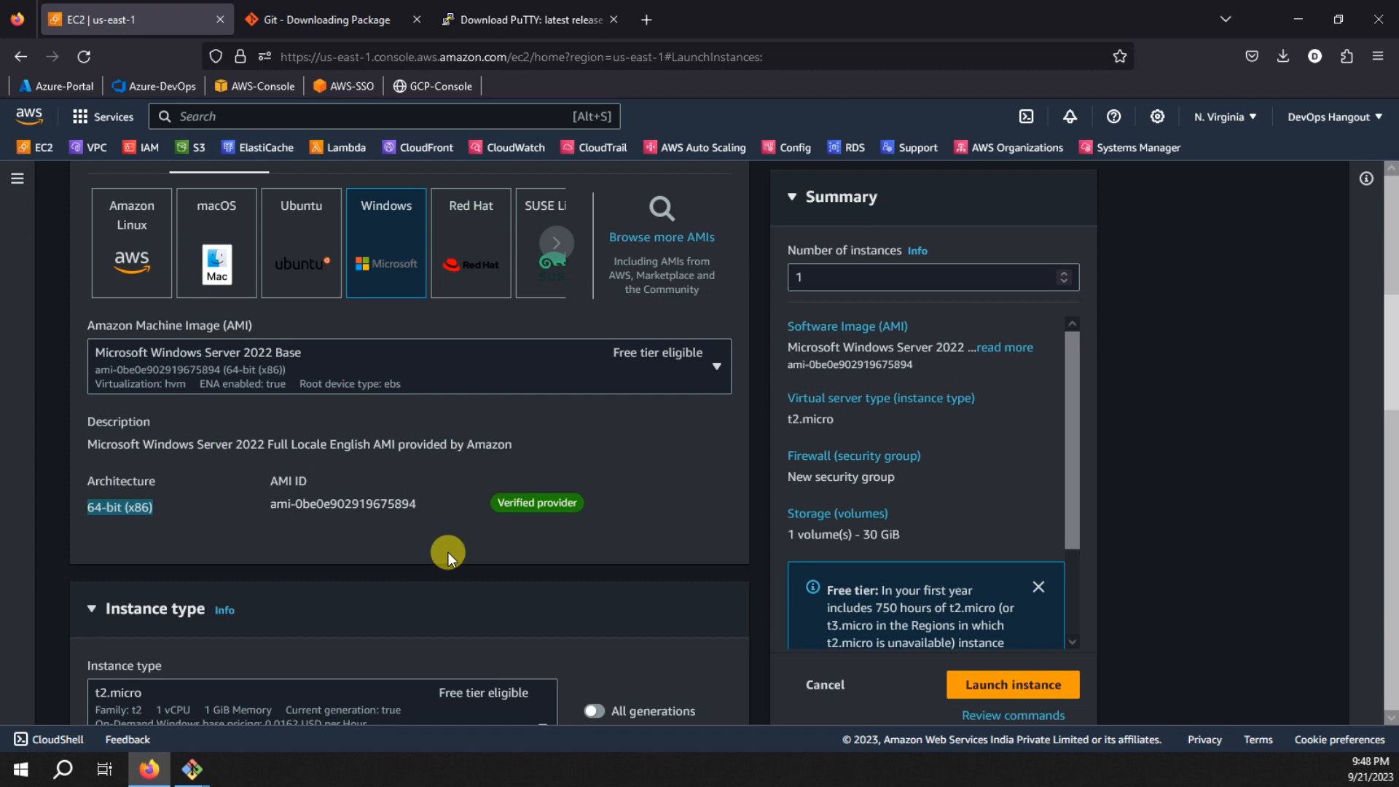
left_click(510, 504)
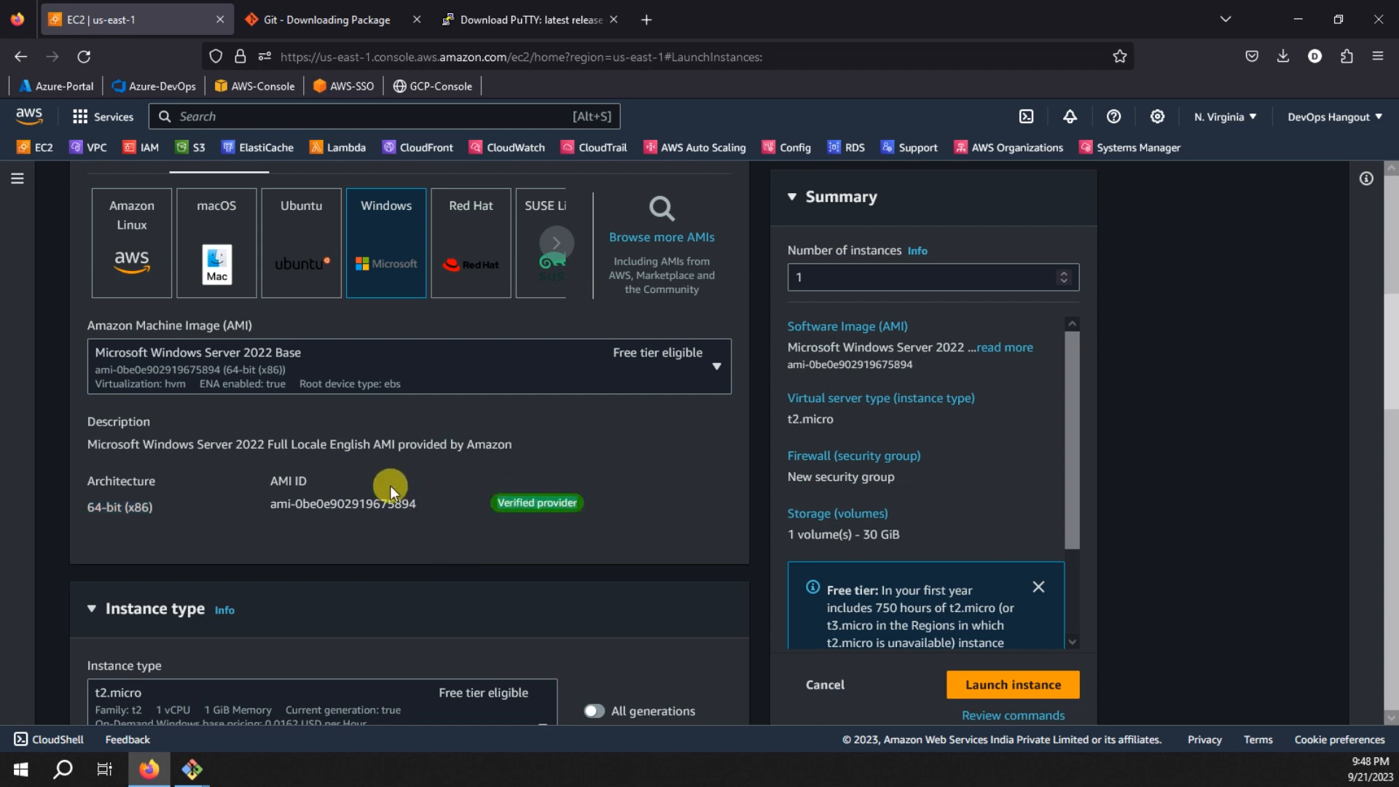
Select the existing Demo-US key pair for logging in to the instance.
scroll(420, 437, "down", 3)
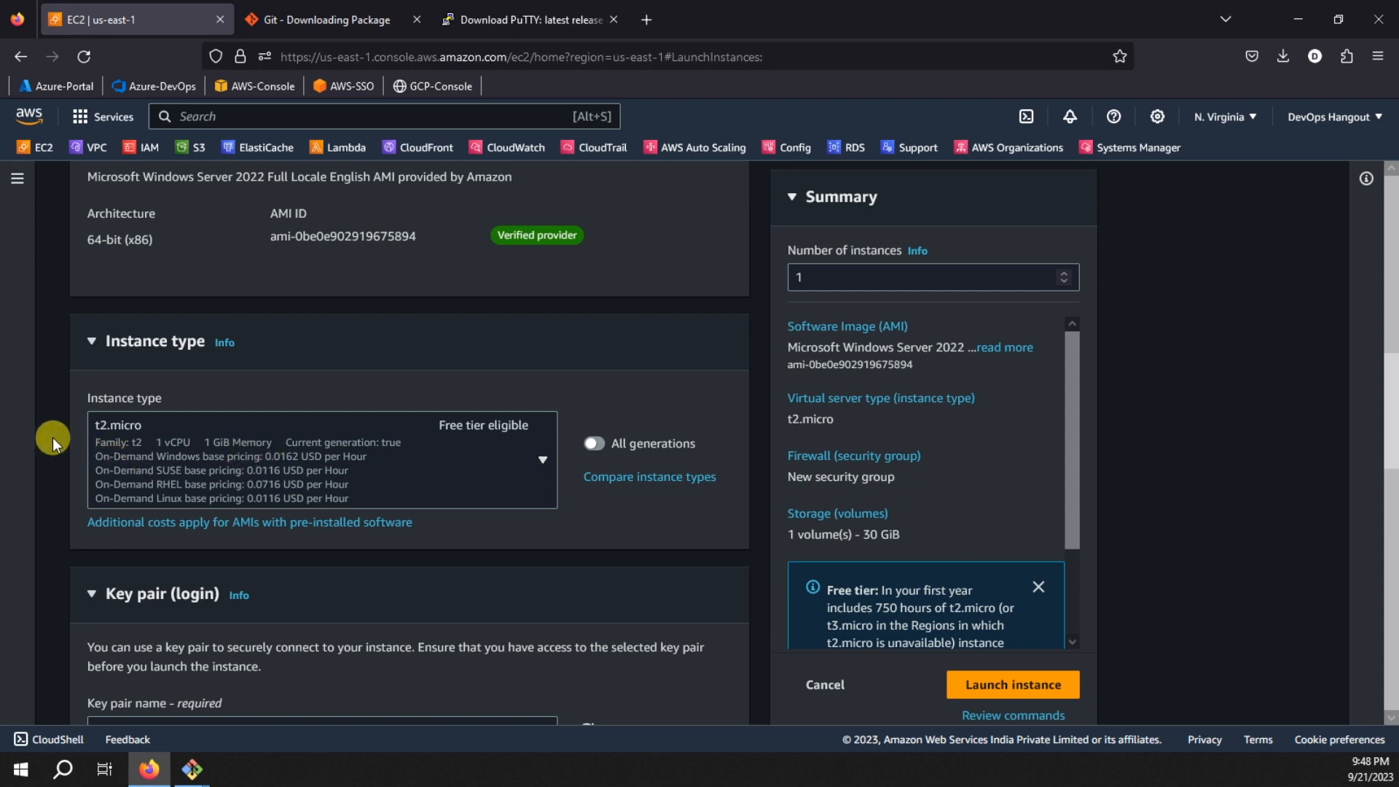
scroll(53, 437, "down", 5)
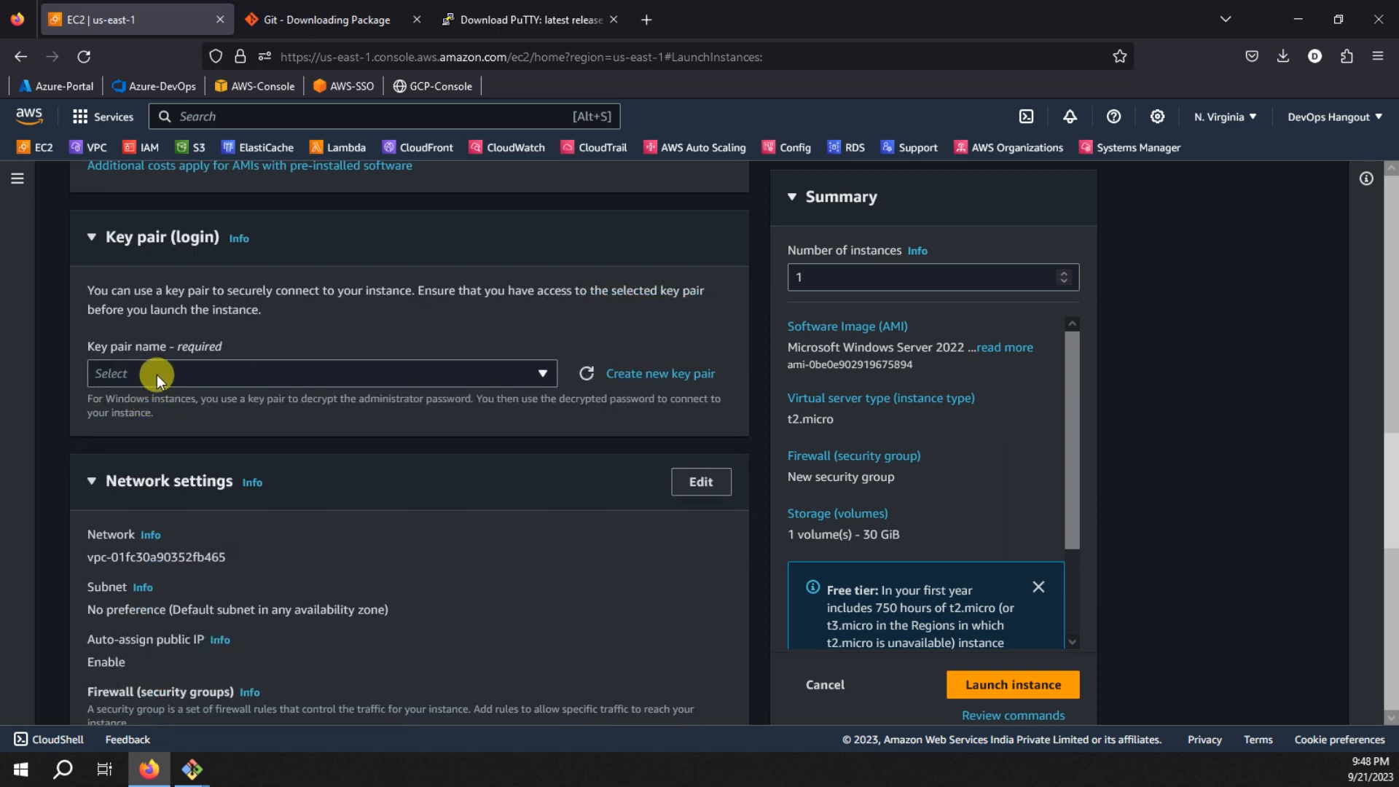
left_click(156, 375)
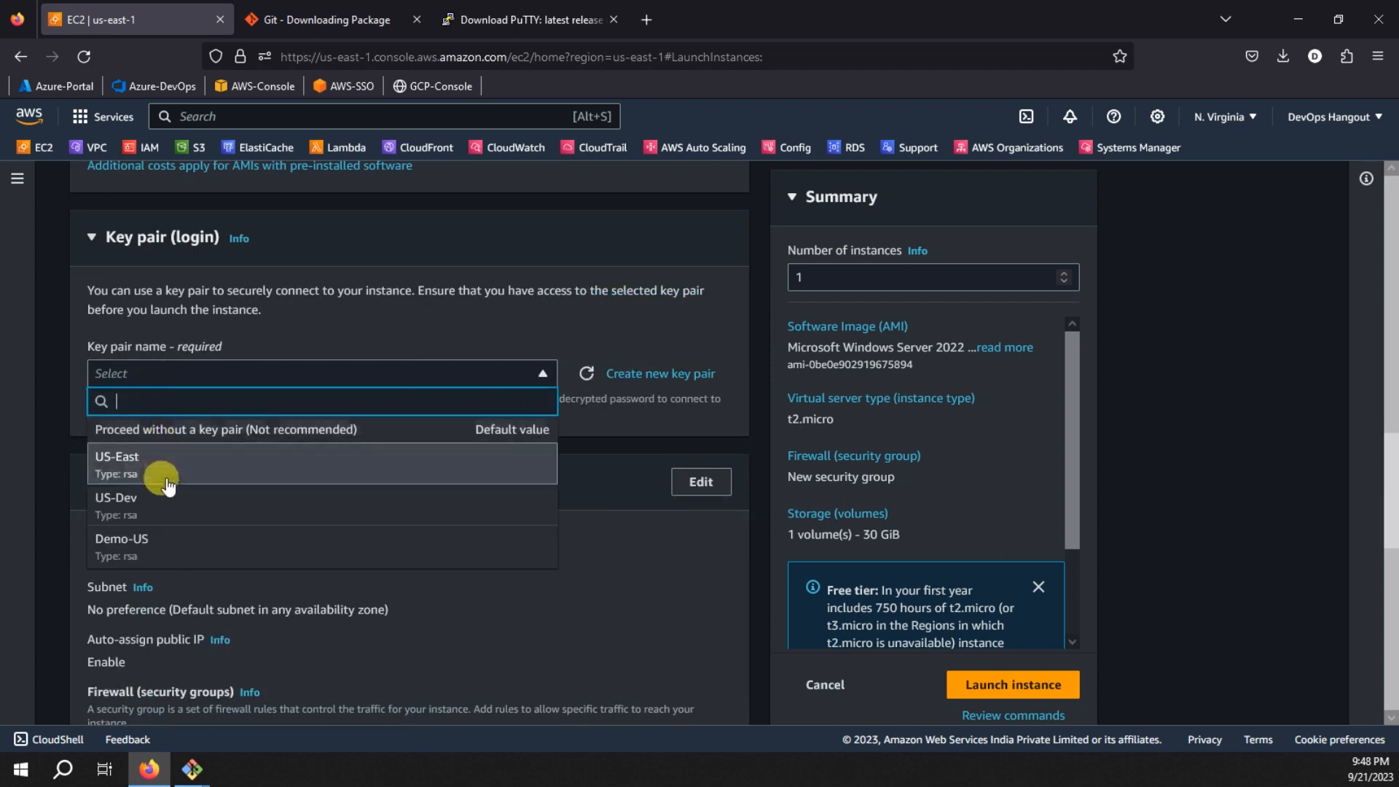
left_click(145, 555)
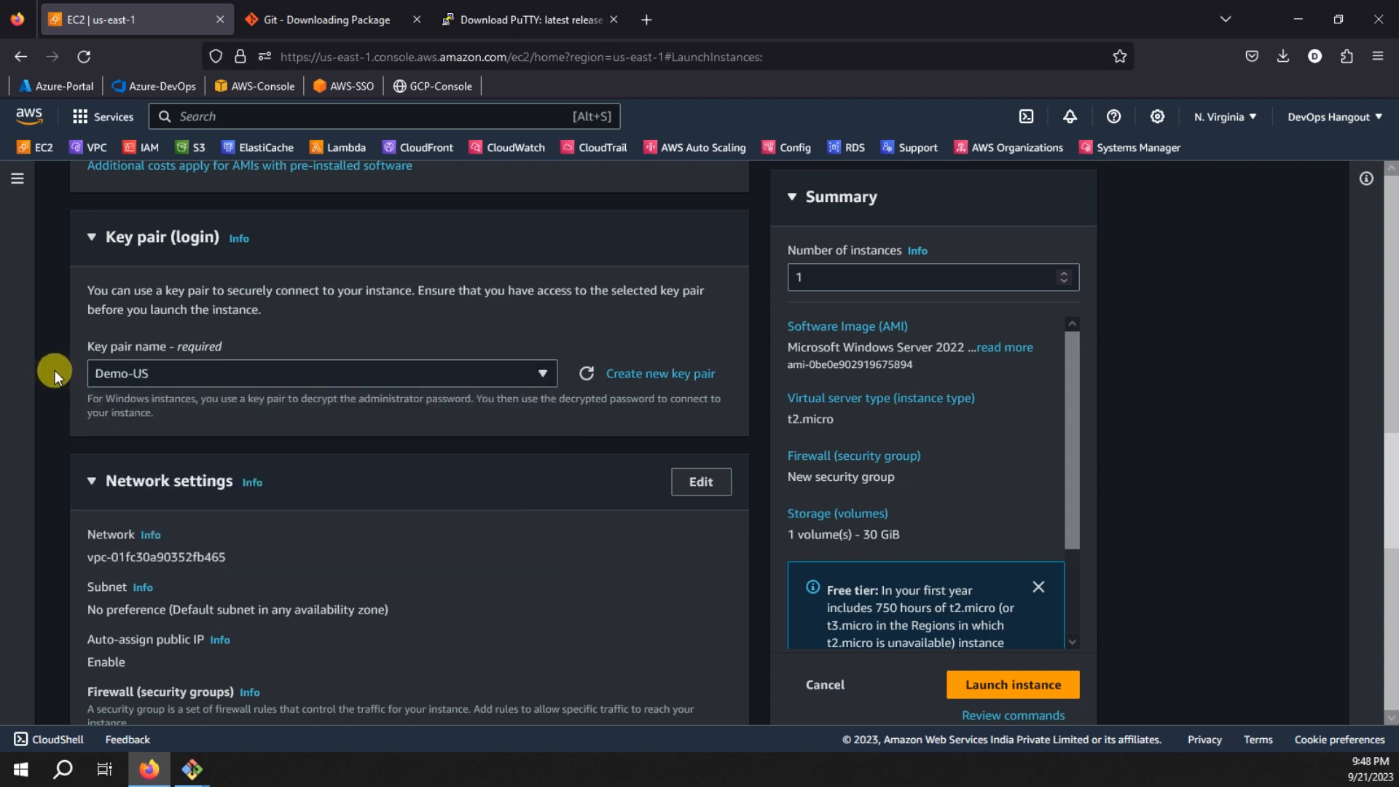
Assign the existing default security group to the instance instead of creating a new one.
scroll(55, 370, "down", 5)
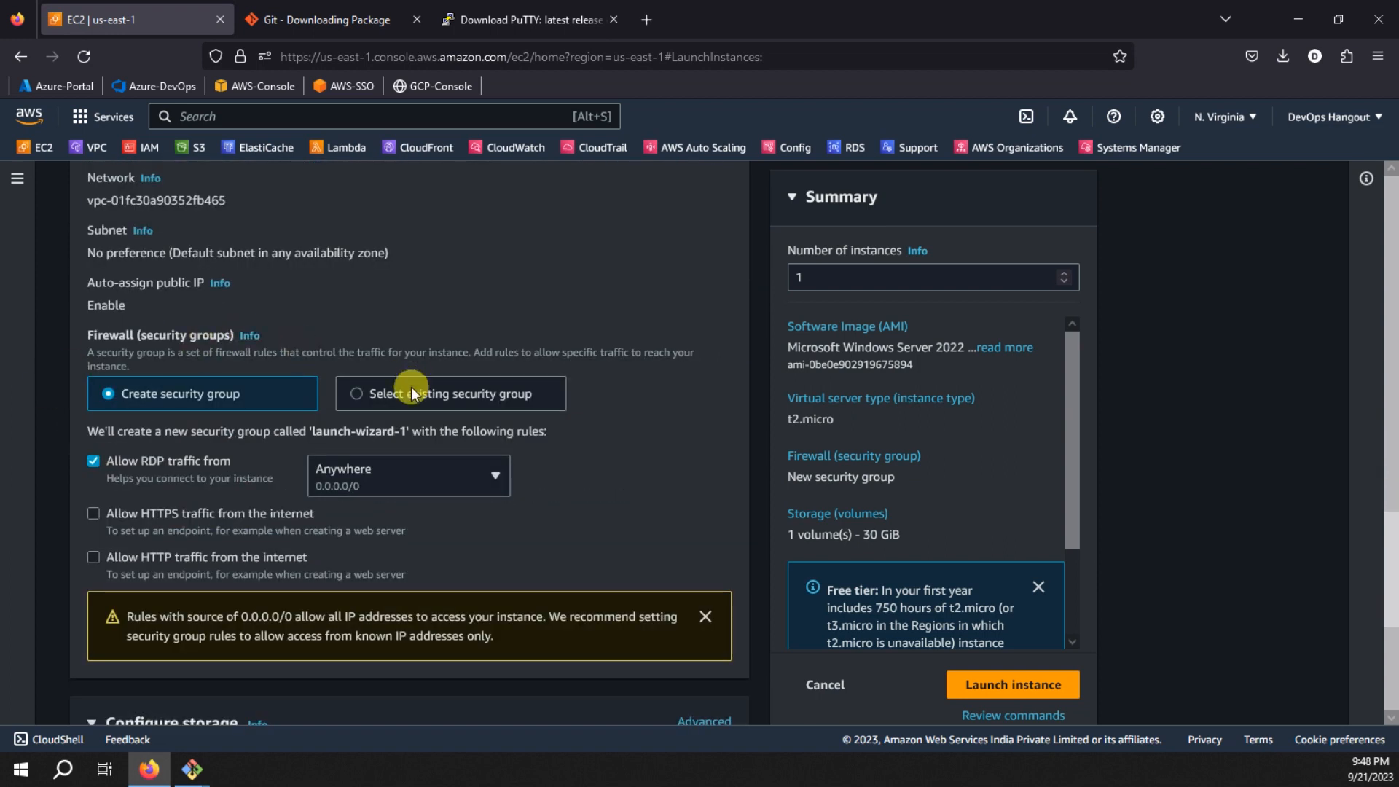
left_click(401, 397)
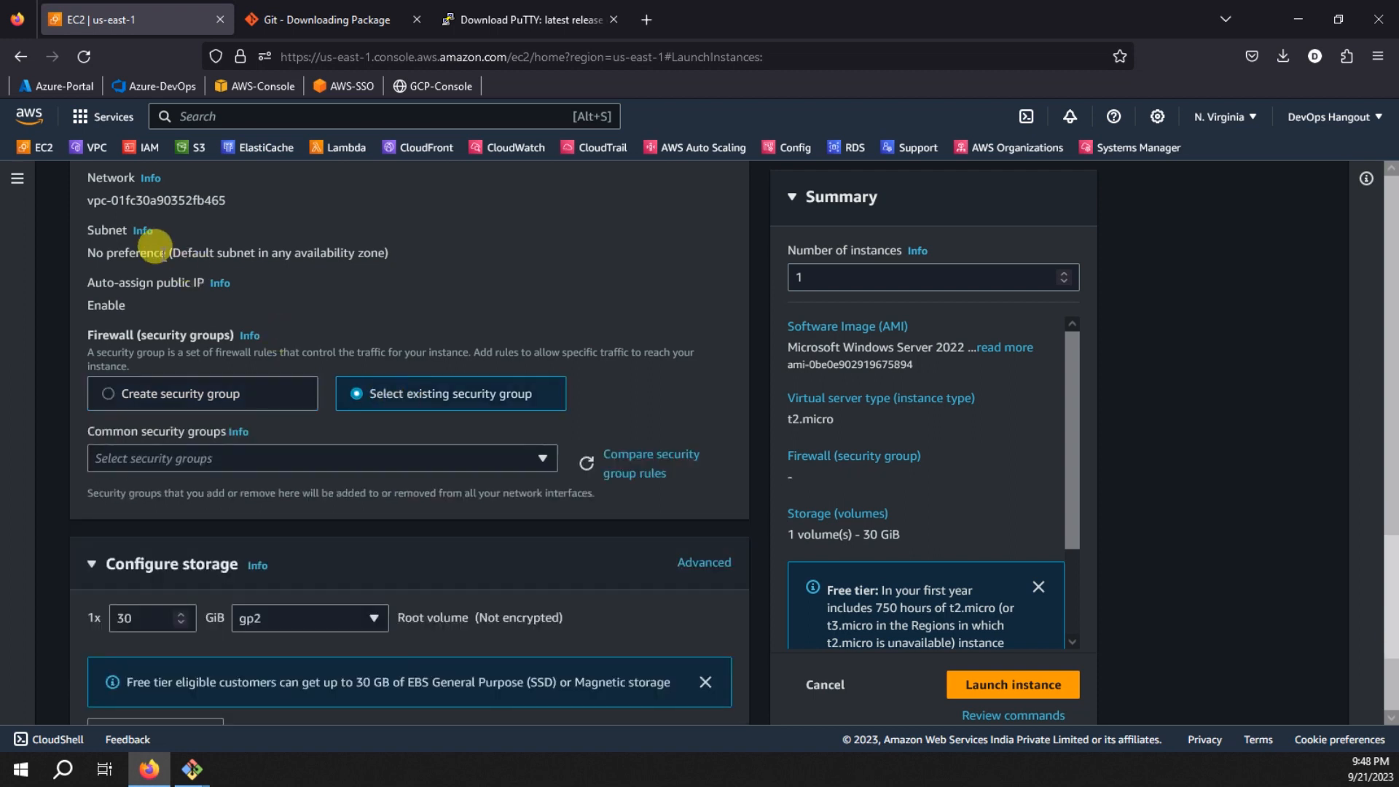
left_click(269, 451)
left_click(136, 537)
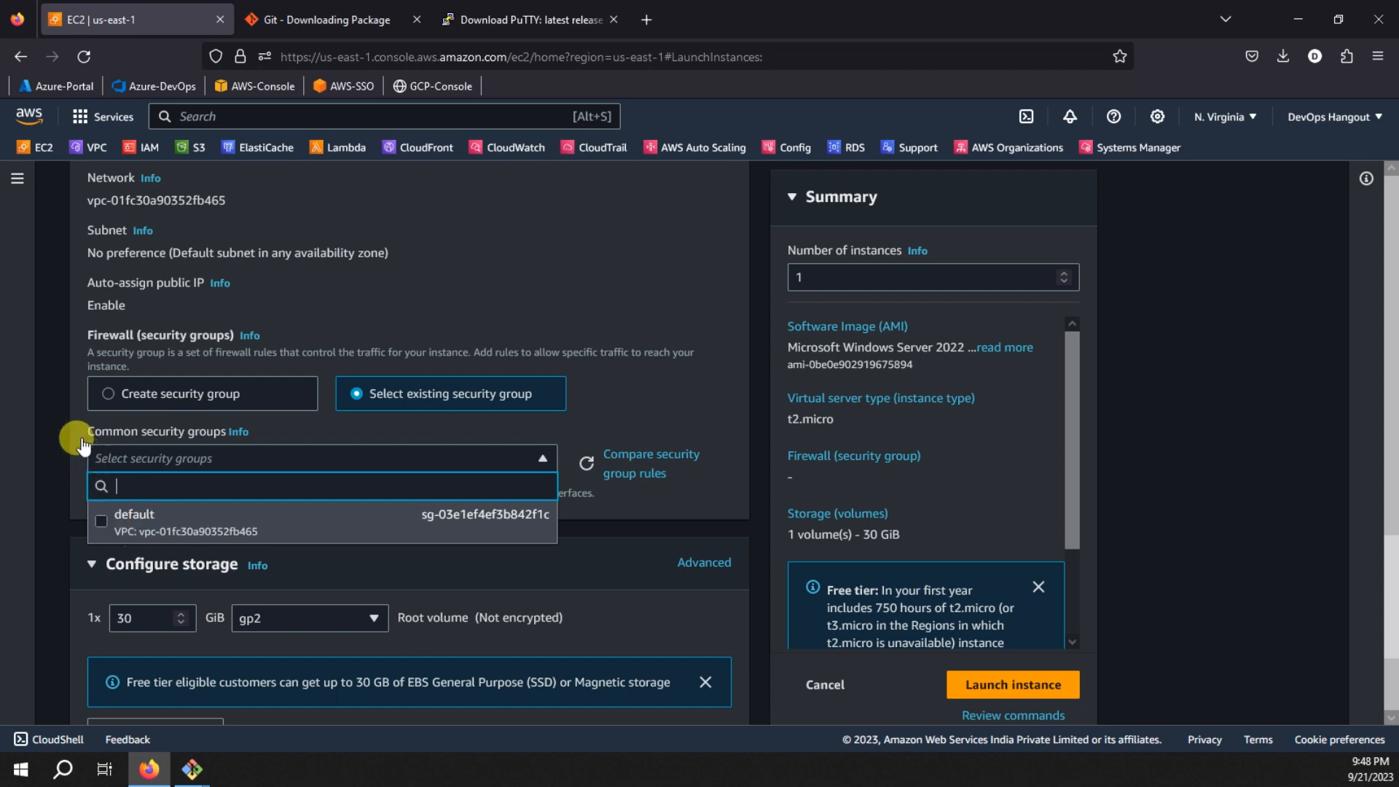
left_click(47, 409)
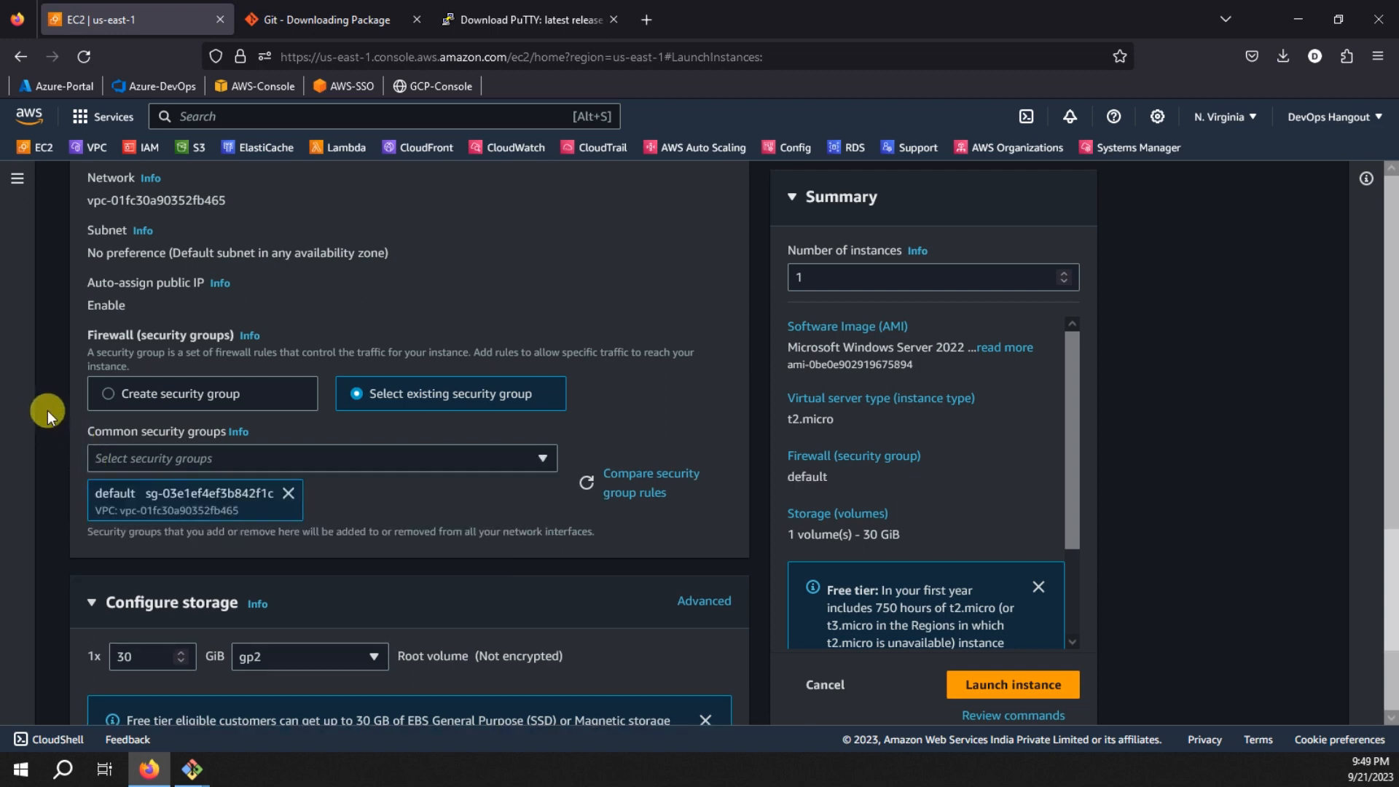
Check the root volume size, launch the instance, and return to the list of all instances.
scroll(46, 410, "down", 3)
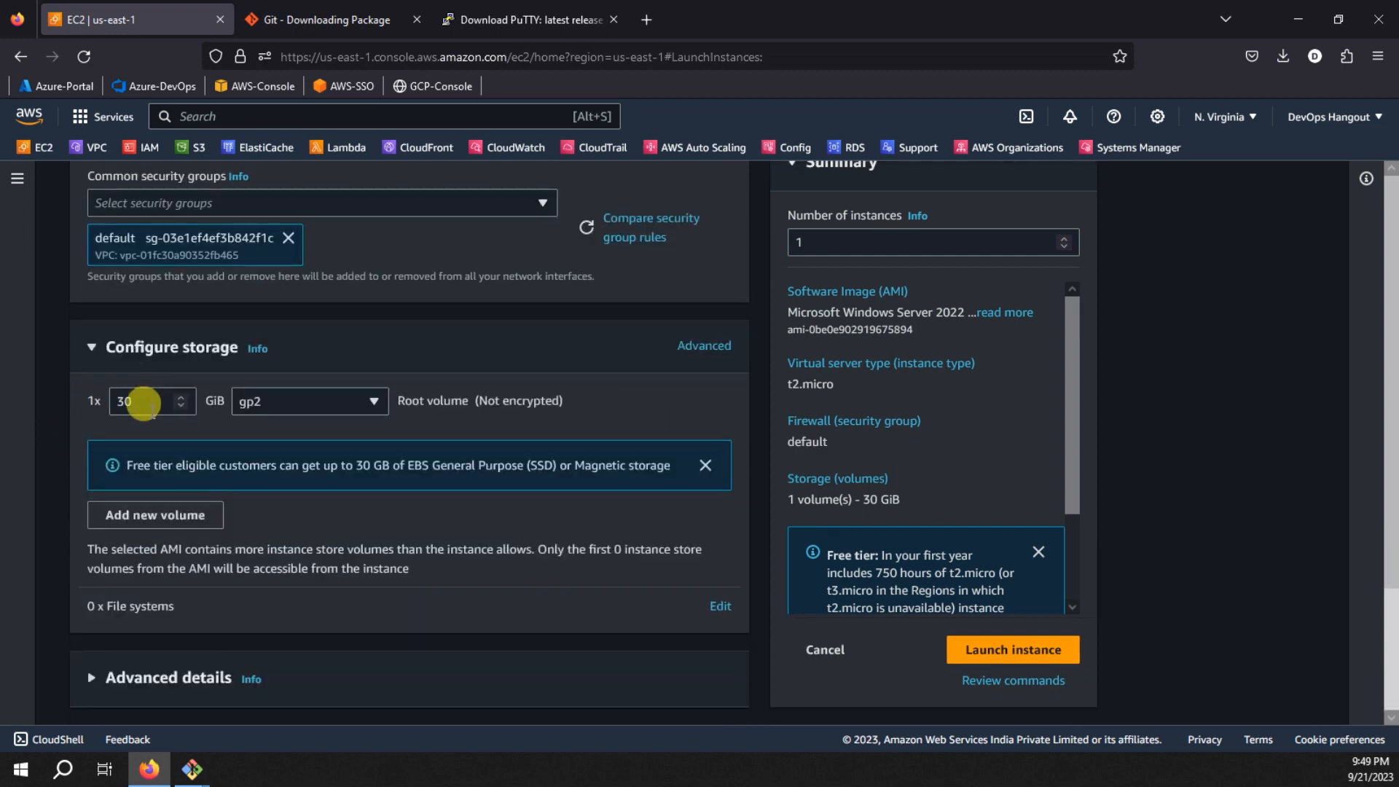
left_click_drag(140, 399, 90, 397)
left_click(56, 394)
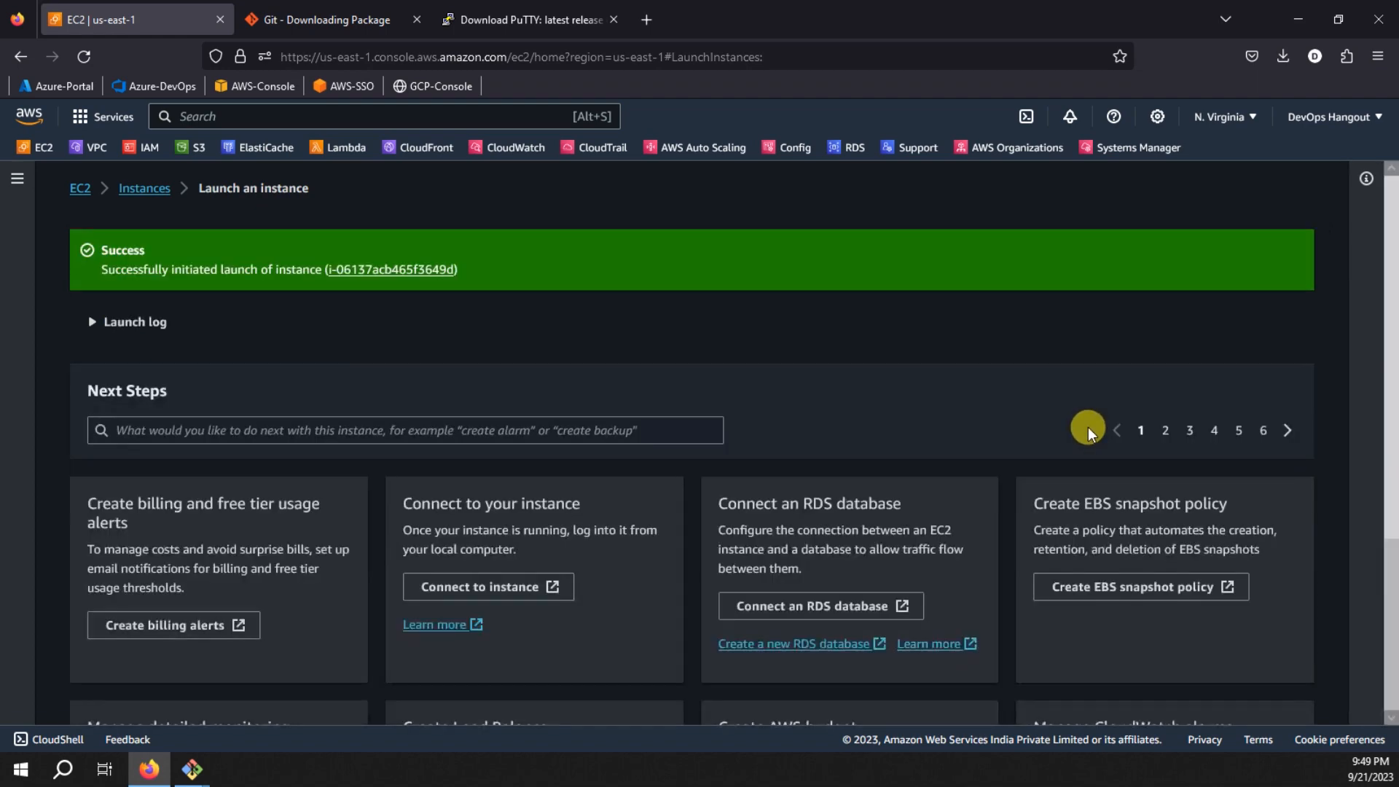
scroll(859, 421, "down", 3)
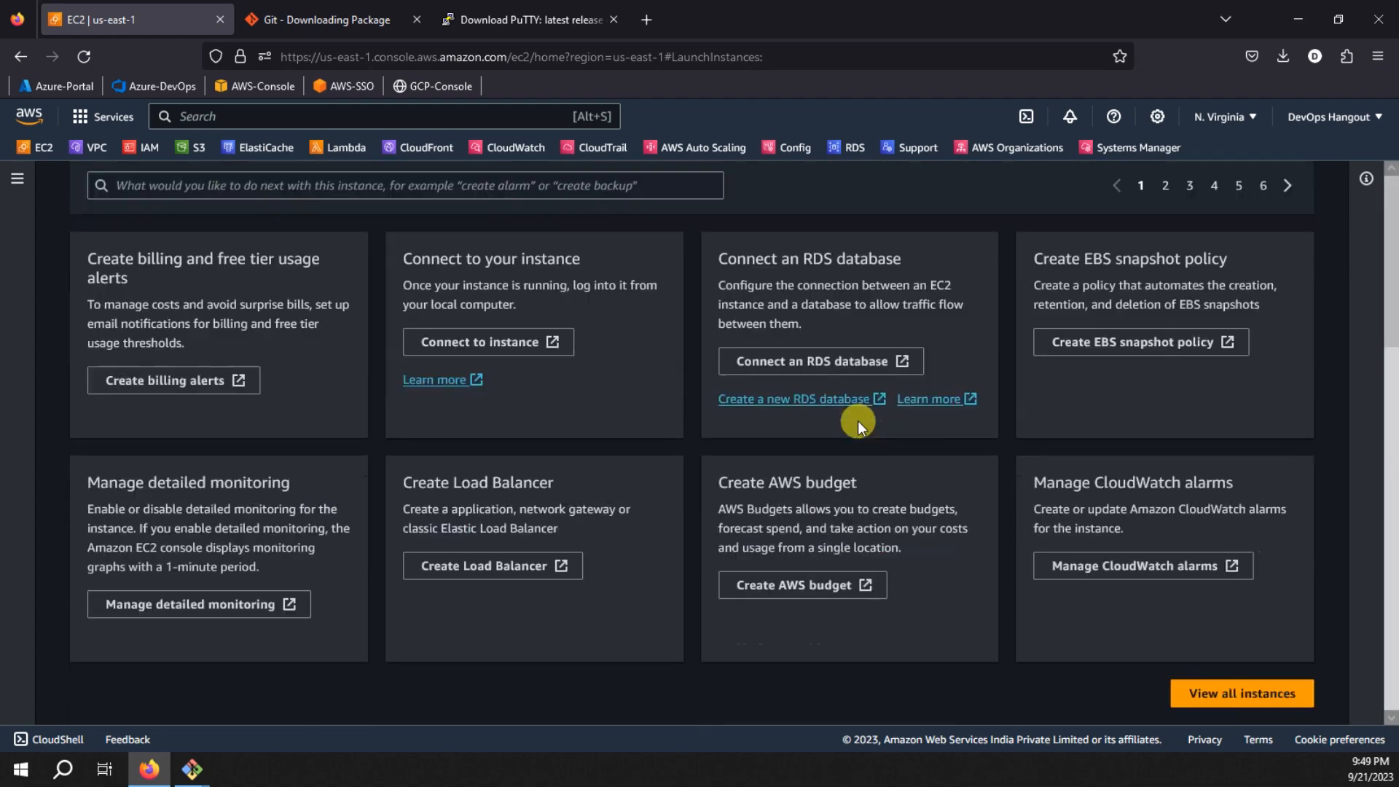
left_click(1248, 692)
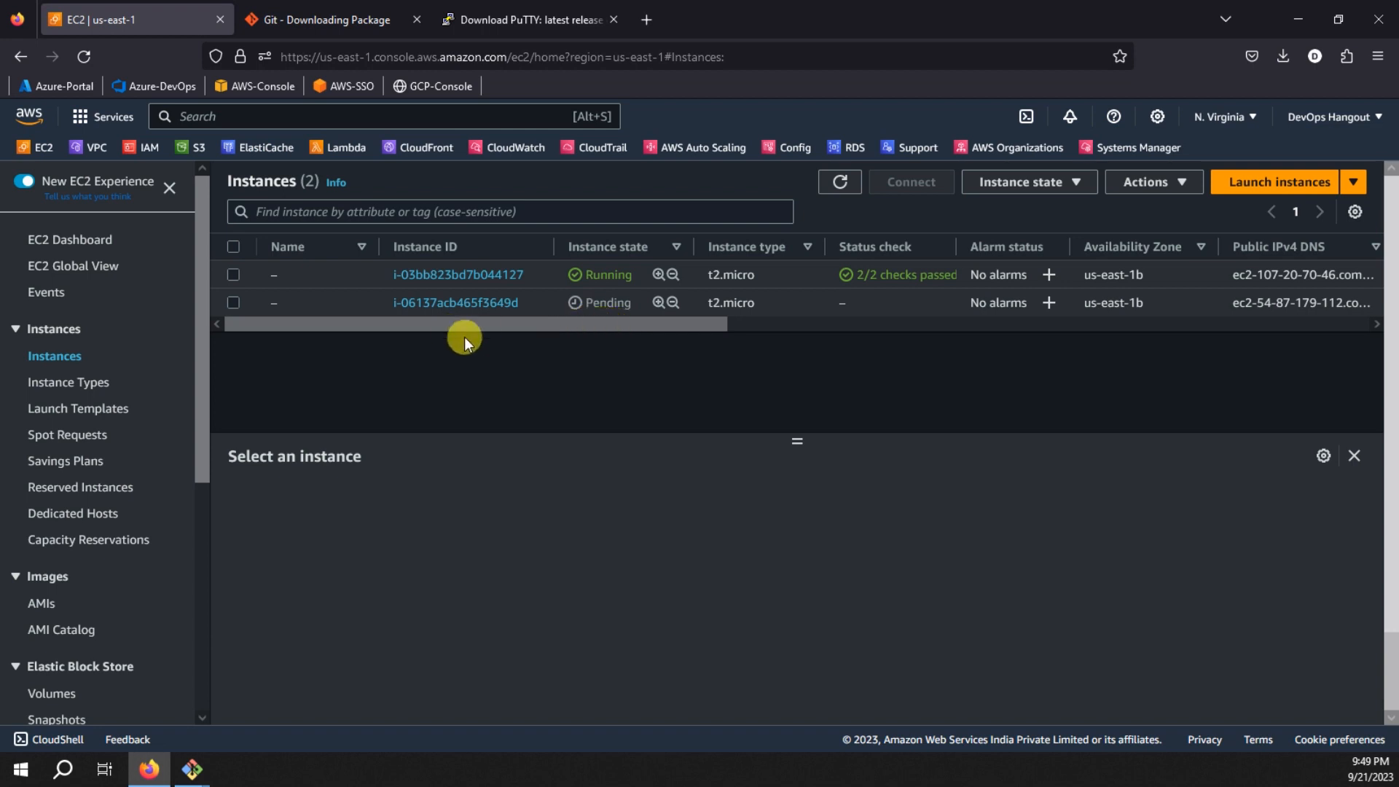
Open the connection options of the newly launched instance and bring up its RDP client login details.
left_click(234, 303)
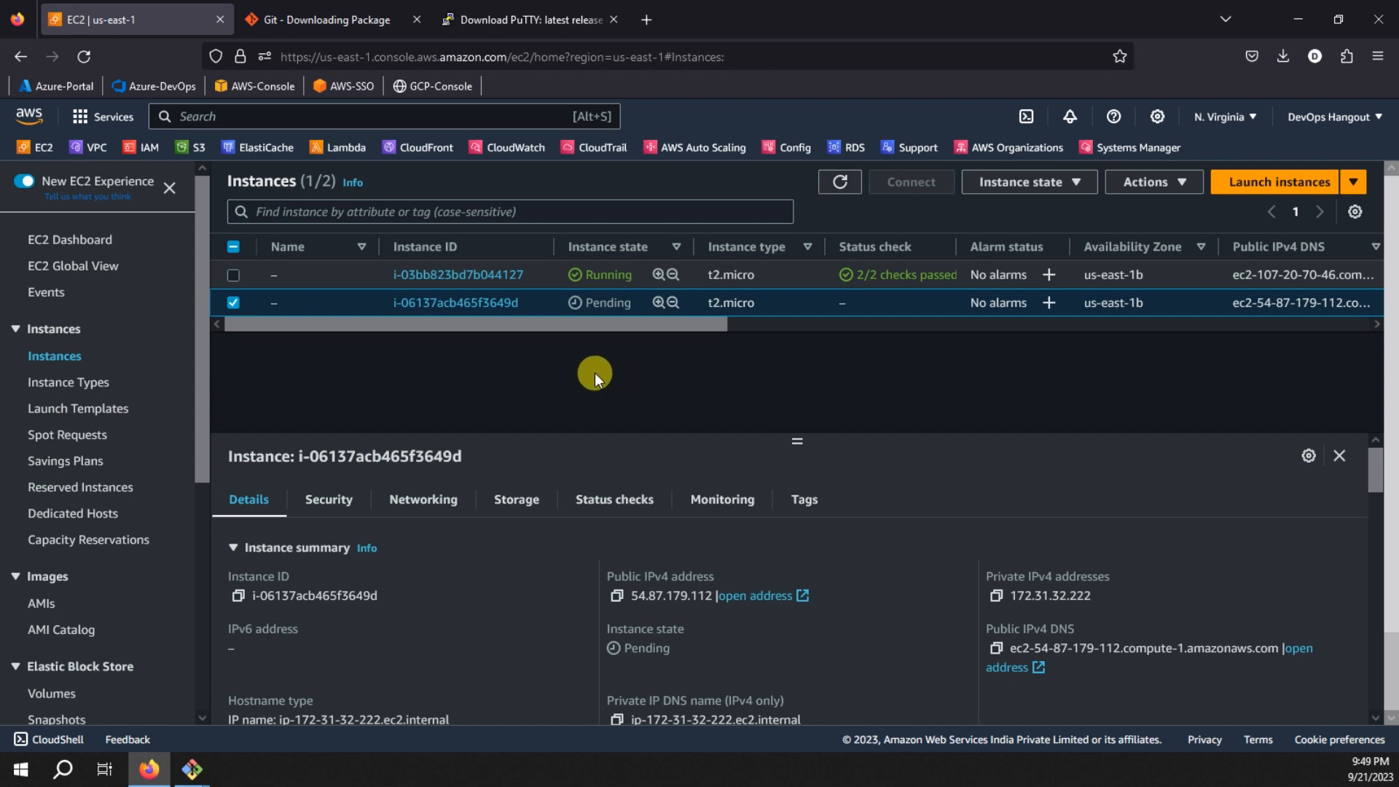
left_click(234, 303)
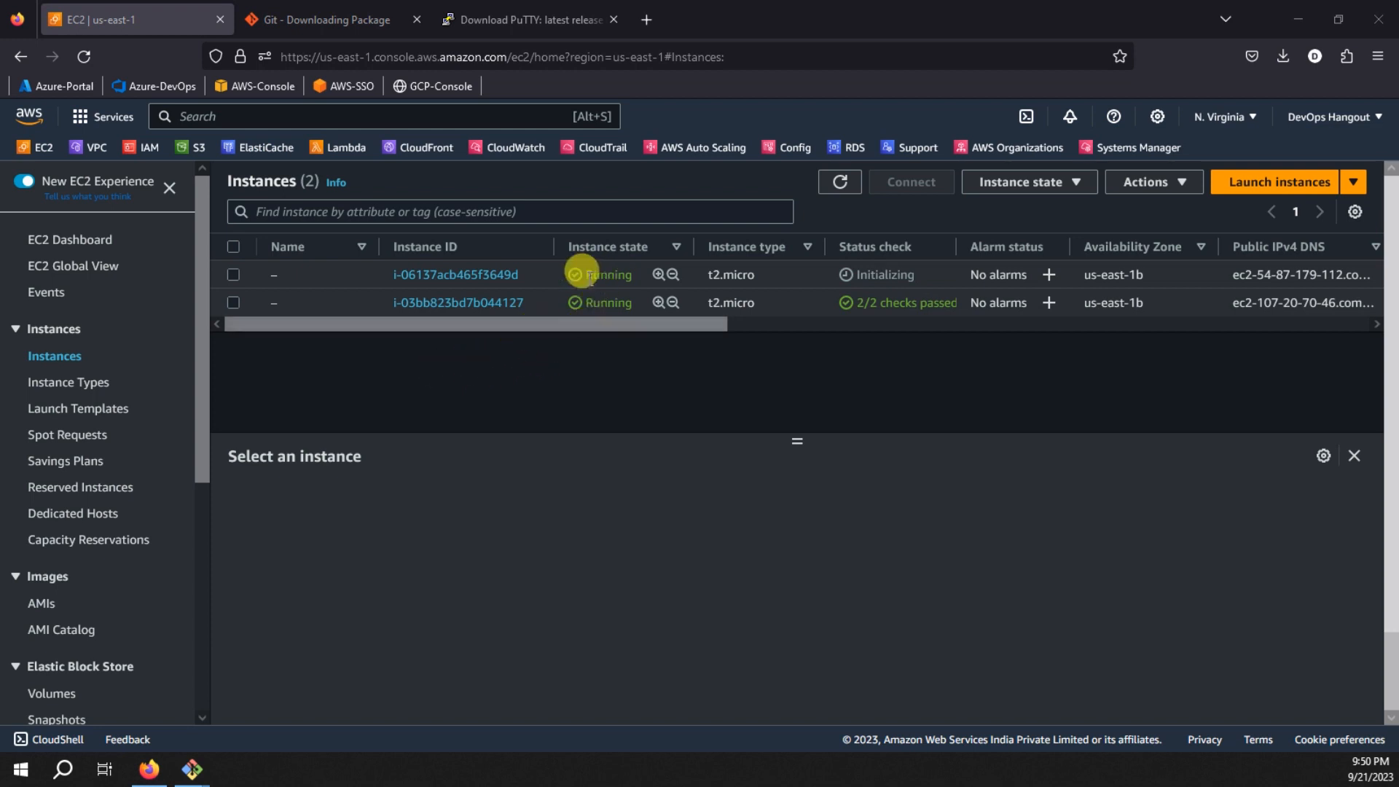
left_click(230, 278)
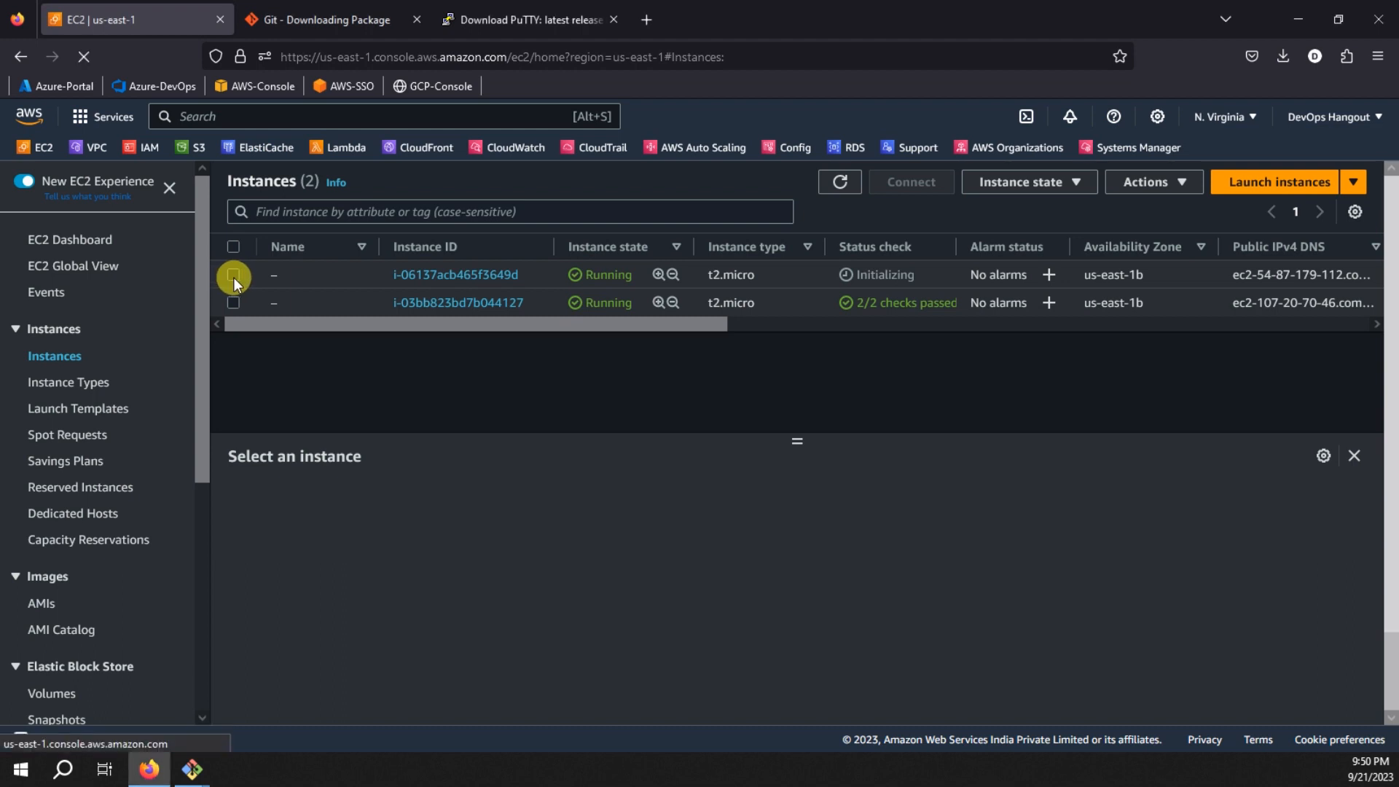
left_click(234, 278)
left_click(897, 188)
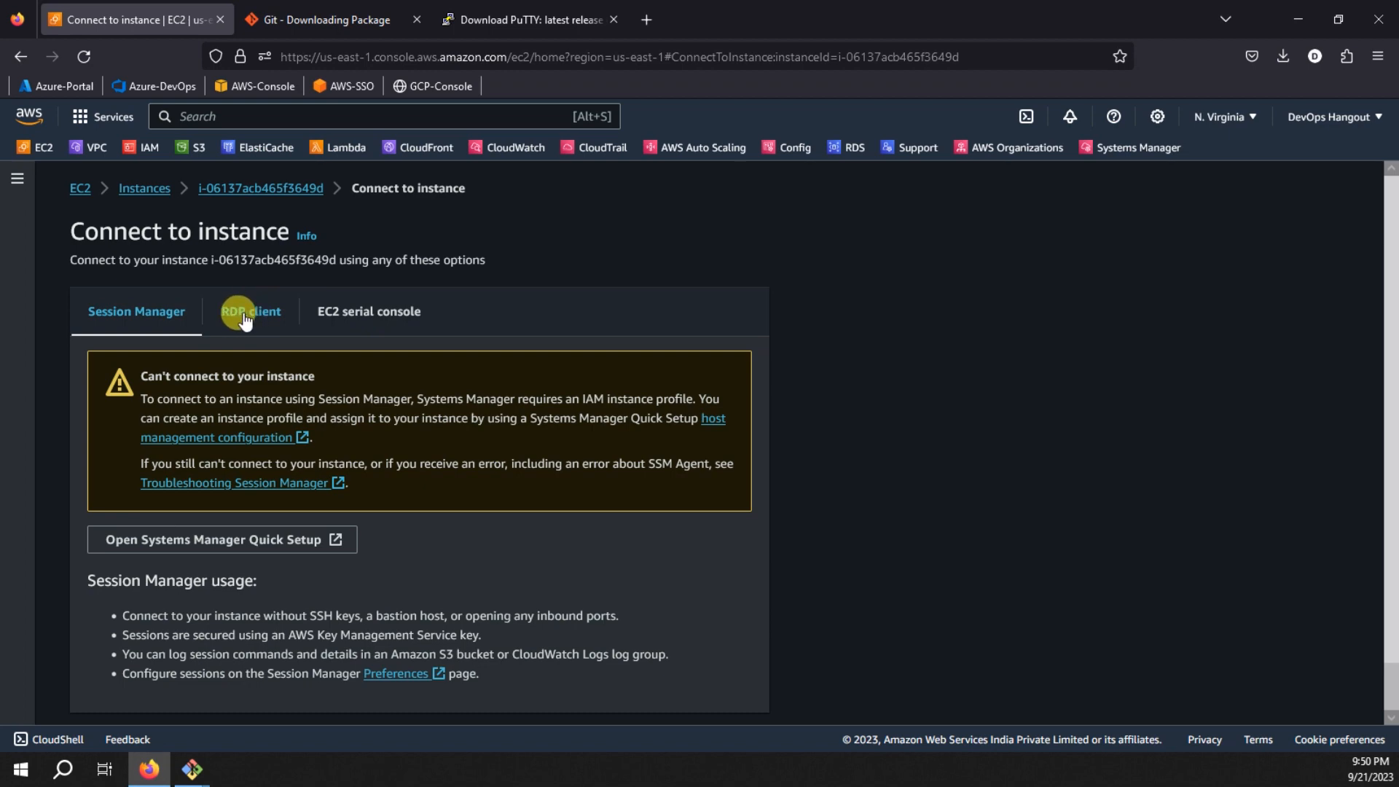
left_click(244, 320)
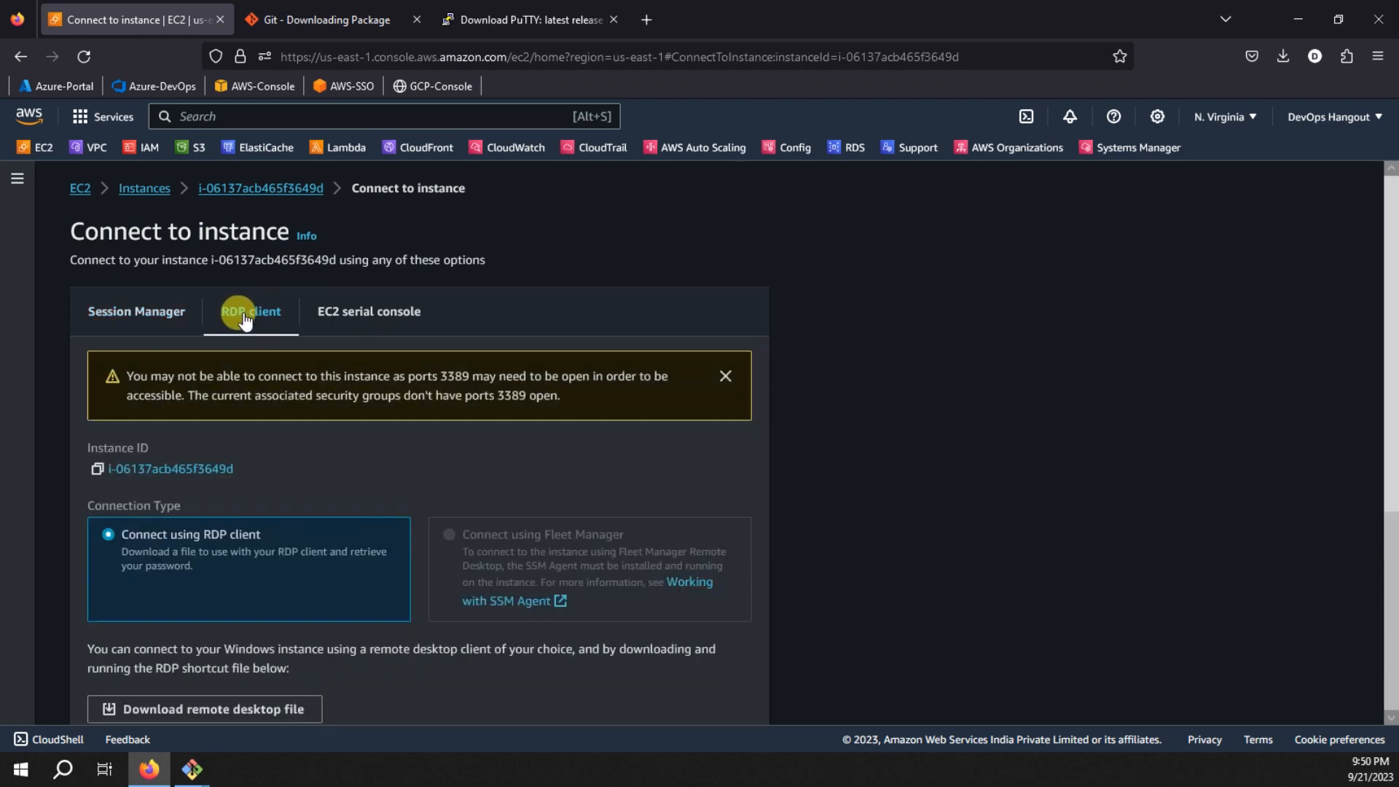
scroll(244, 317, "down", 3)
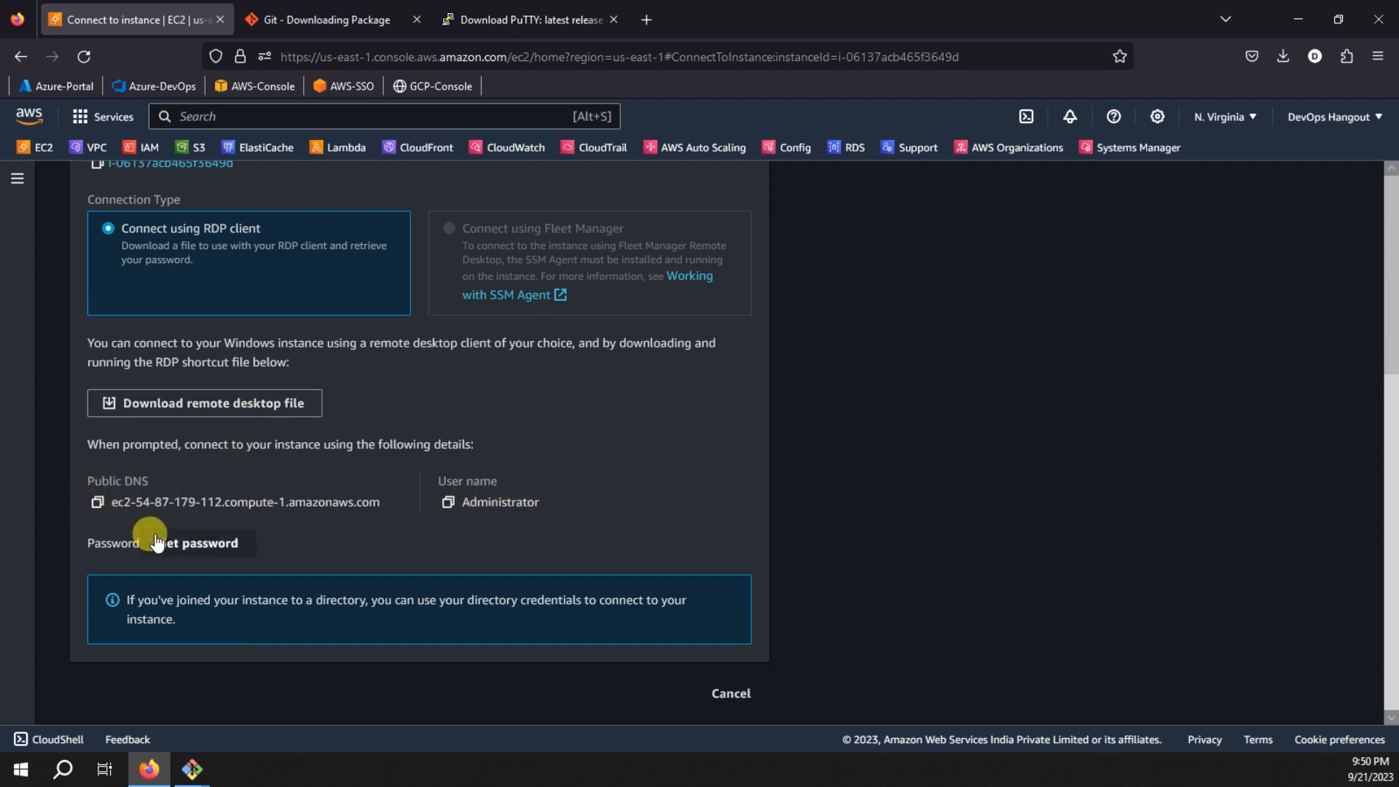
Try to retrieve the auto-generated Windows administrator password, and leave the password page.
left_click(196, 548)
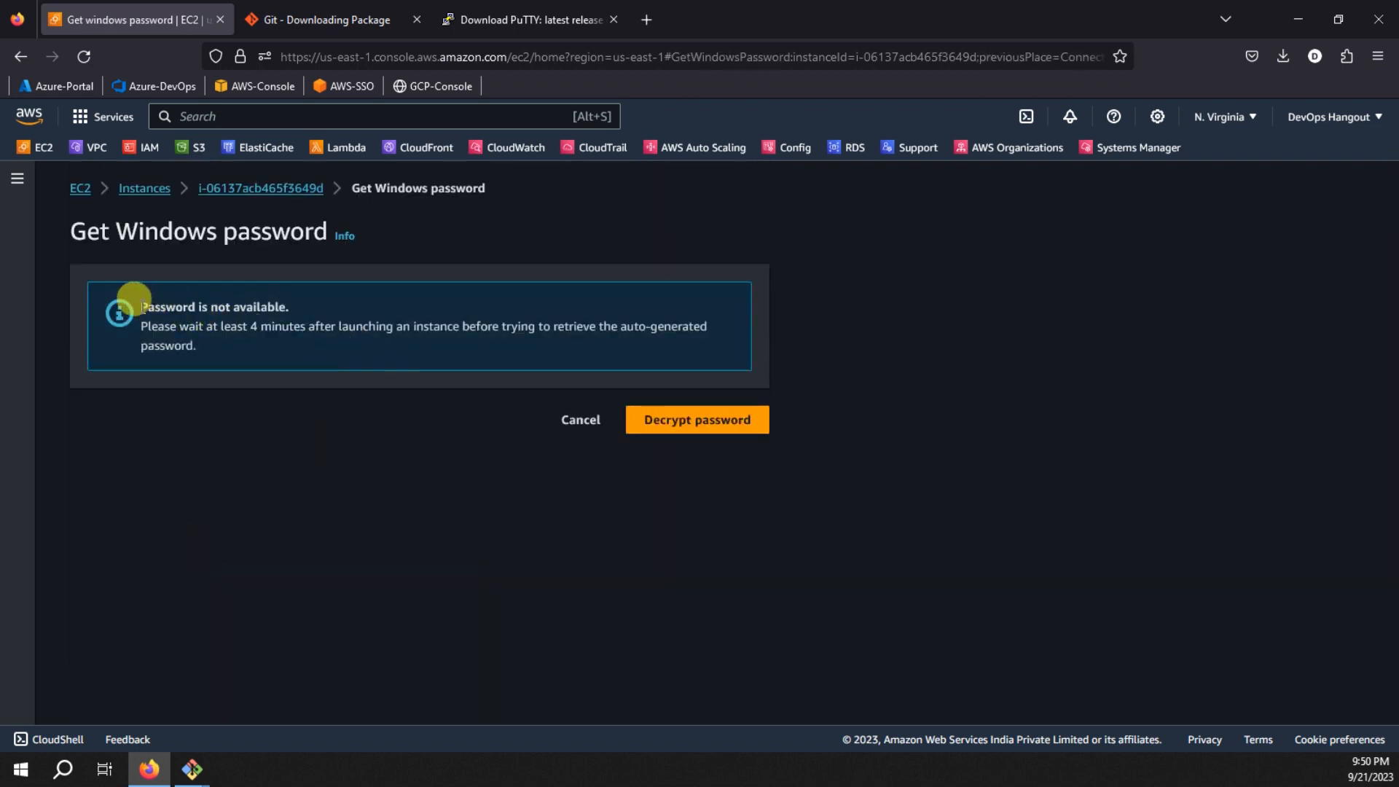
left_click_drag(141, 303, 204, 343)
left_click(257, 362)
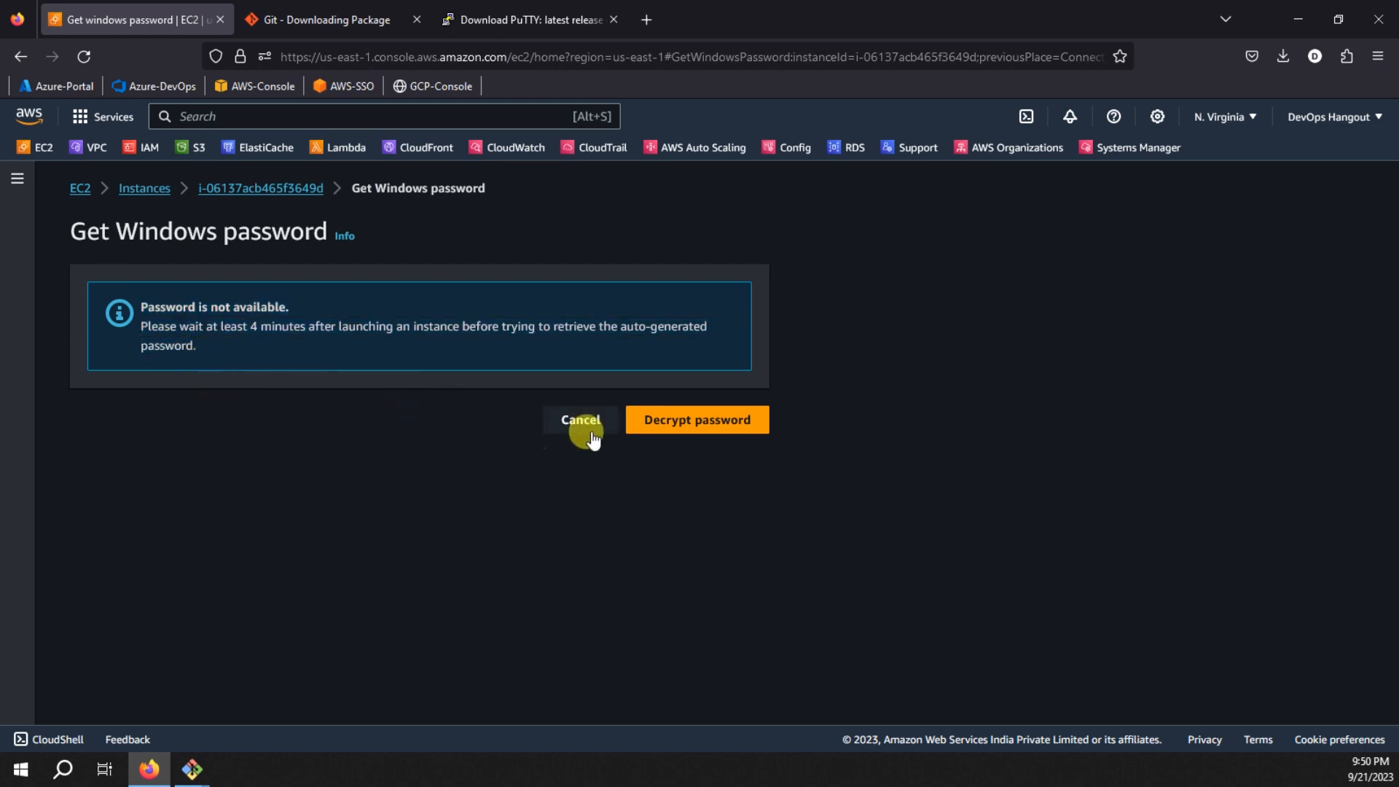
left_click(697, 421)
left_click(576, 462)
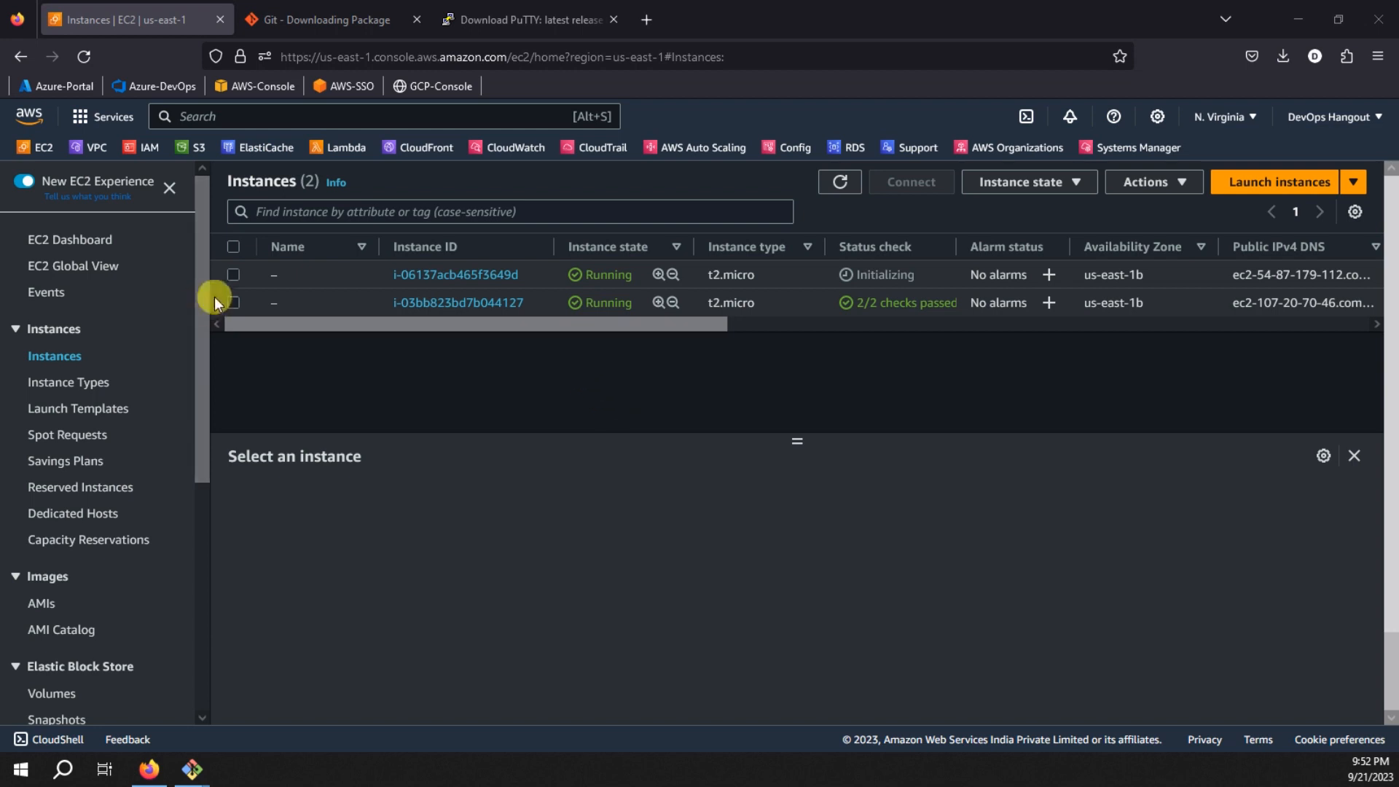
Reopen the RDP client connection details of the newly launched Windows instance and request its password.
left_click(233, 278)
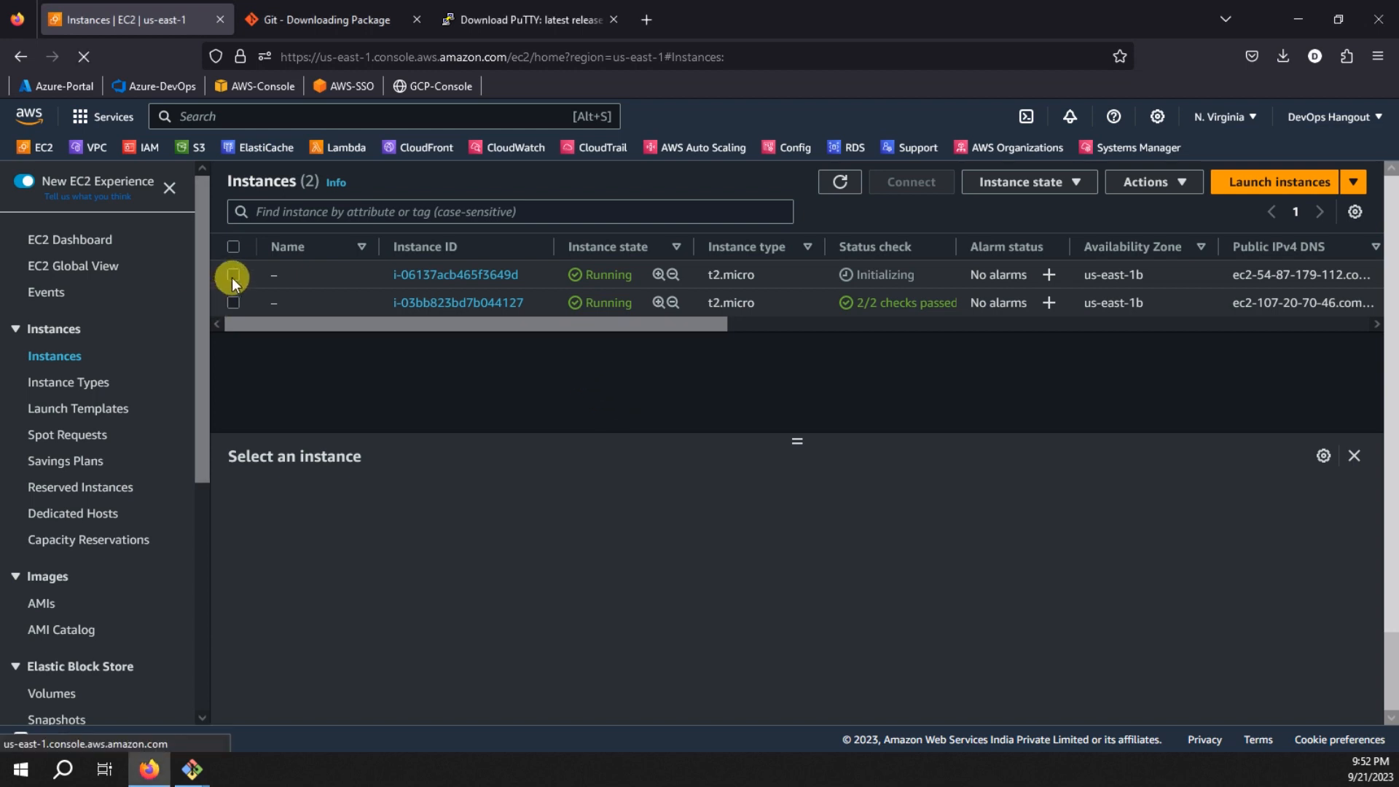
left_click(233, 278)
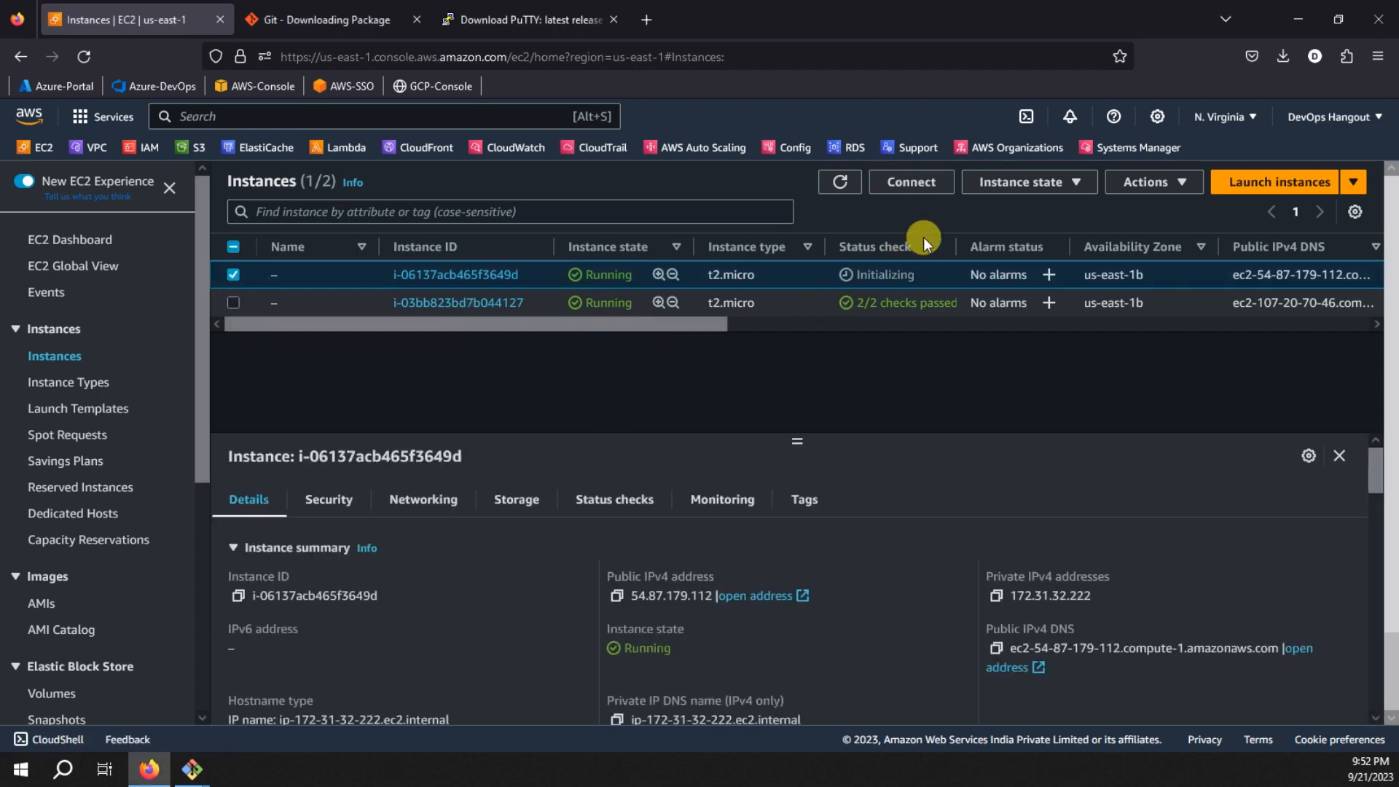
left_click(908, 183)
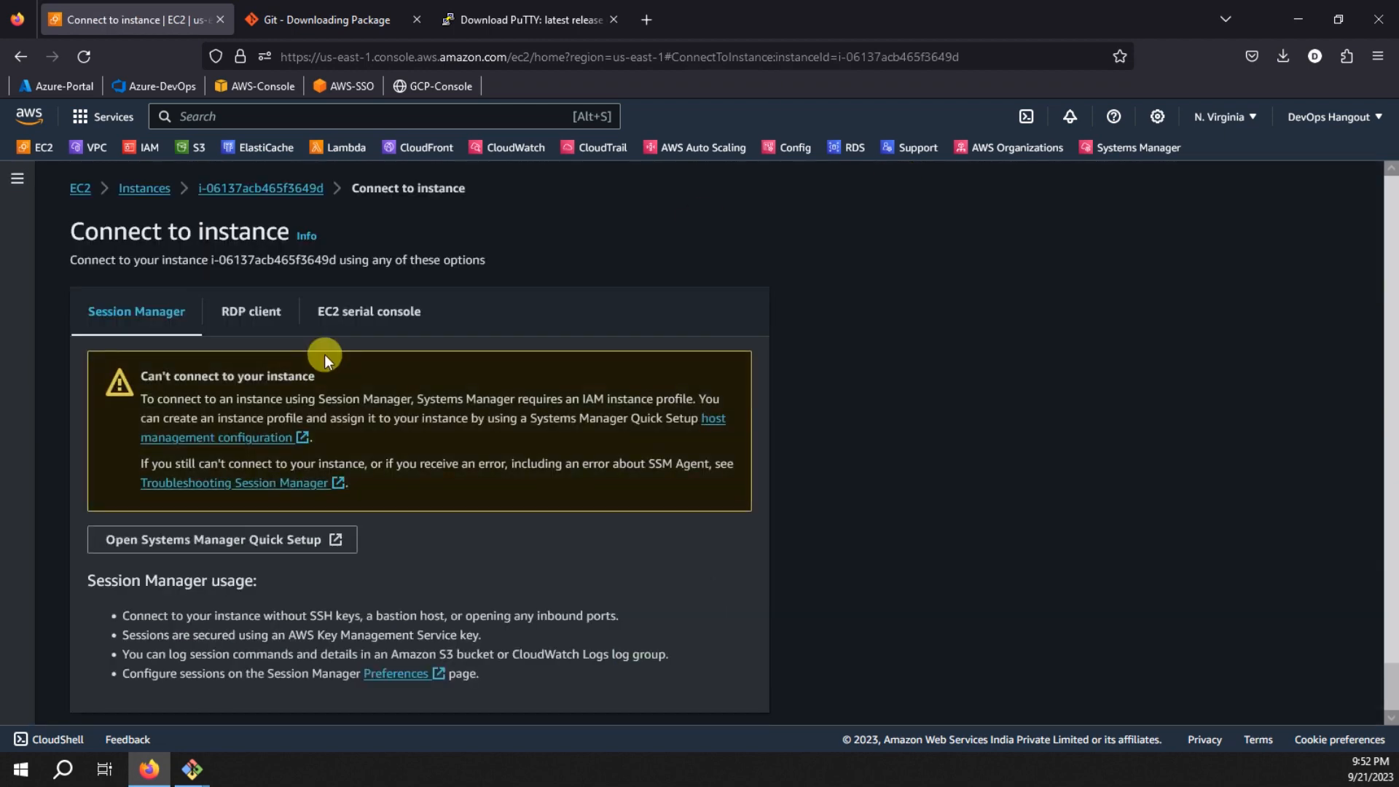
left_click(250, 314)
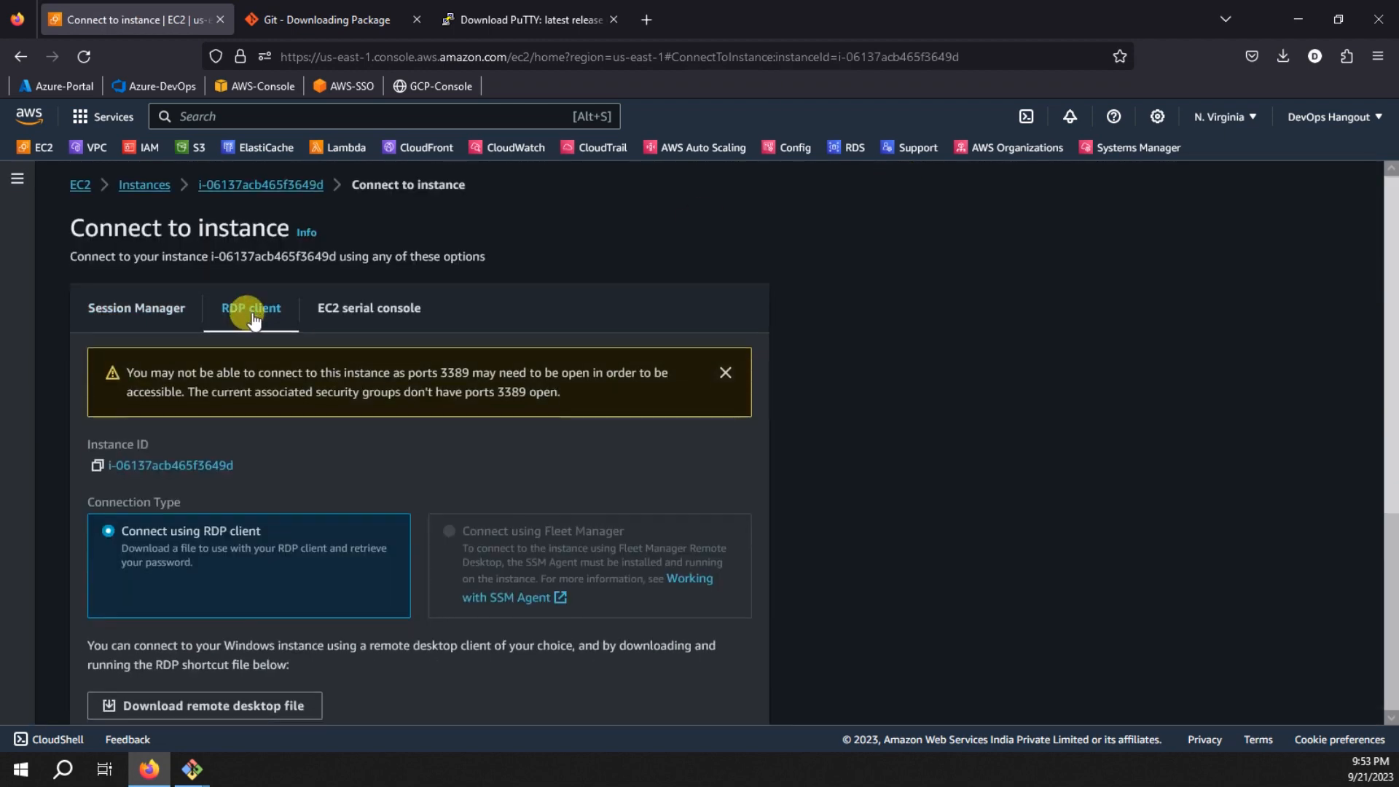
scroll(252, 318, "down", 3)
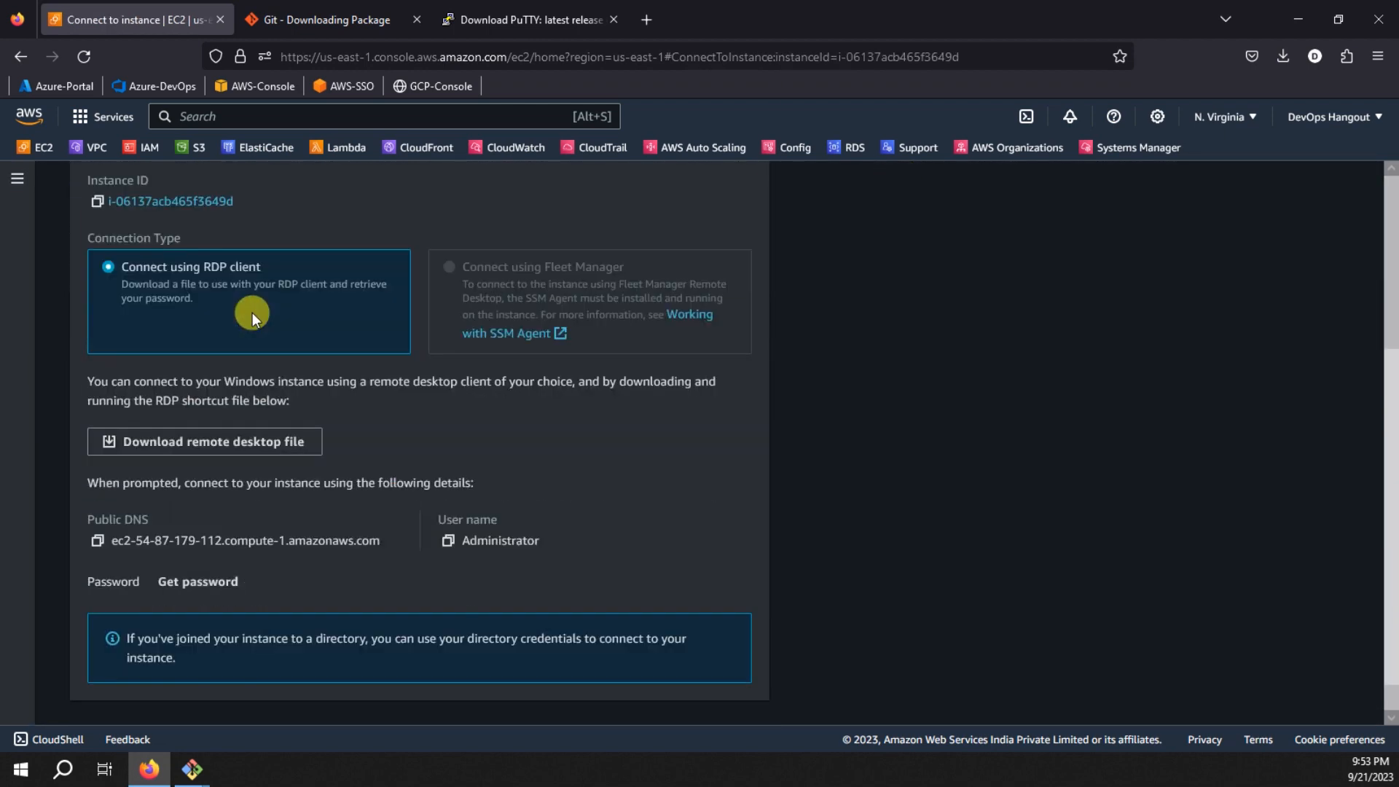
left_click(212, 591)
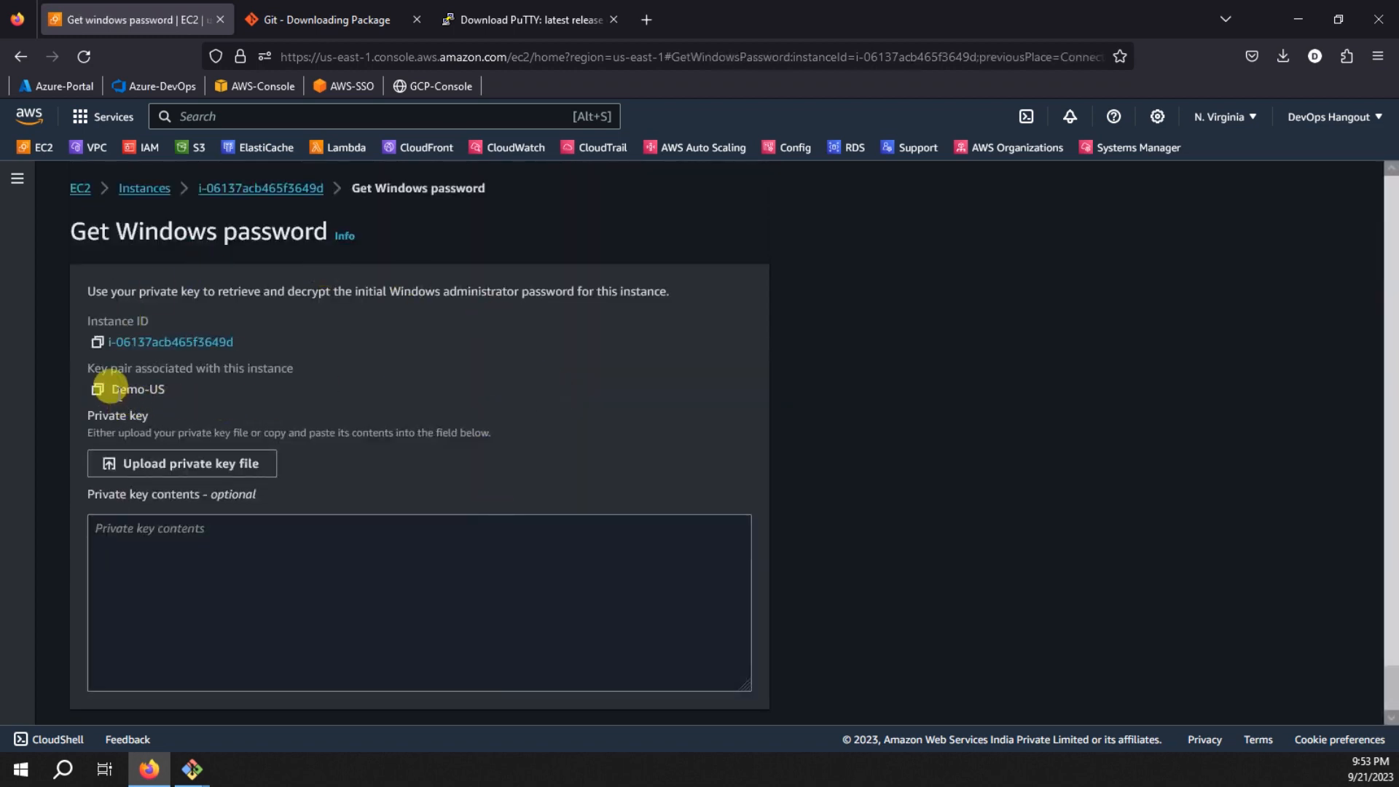
Upload the private key file Demo-US.pem from the Downloads folder and decrypt the Windows administrator password with it.
left_click_drag(110, 387, 163, 396)
scroll(423, 422, "down", 1)
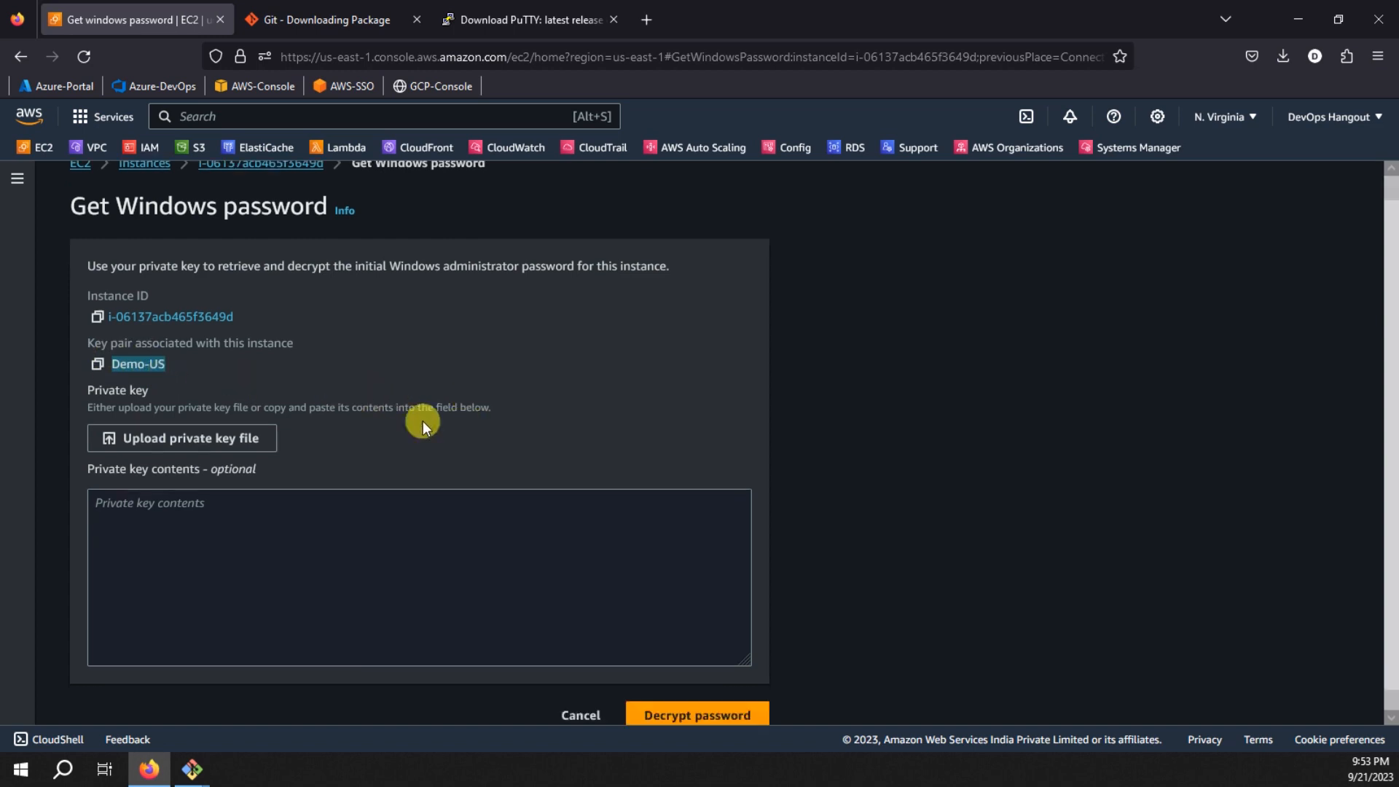
left_click(234, 412)
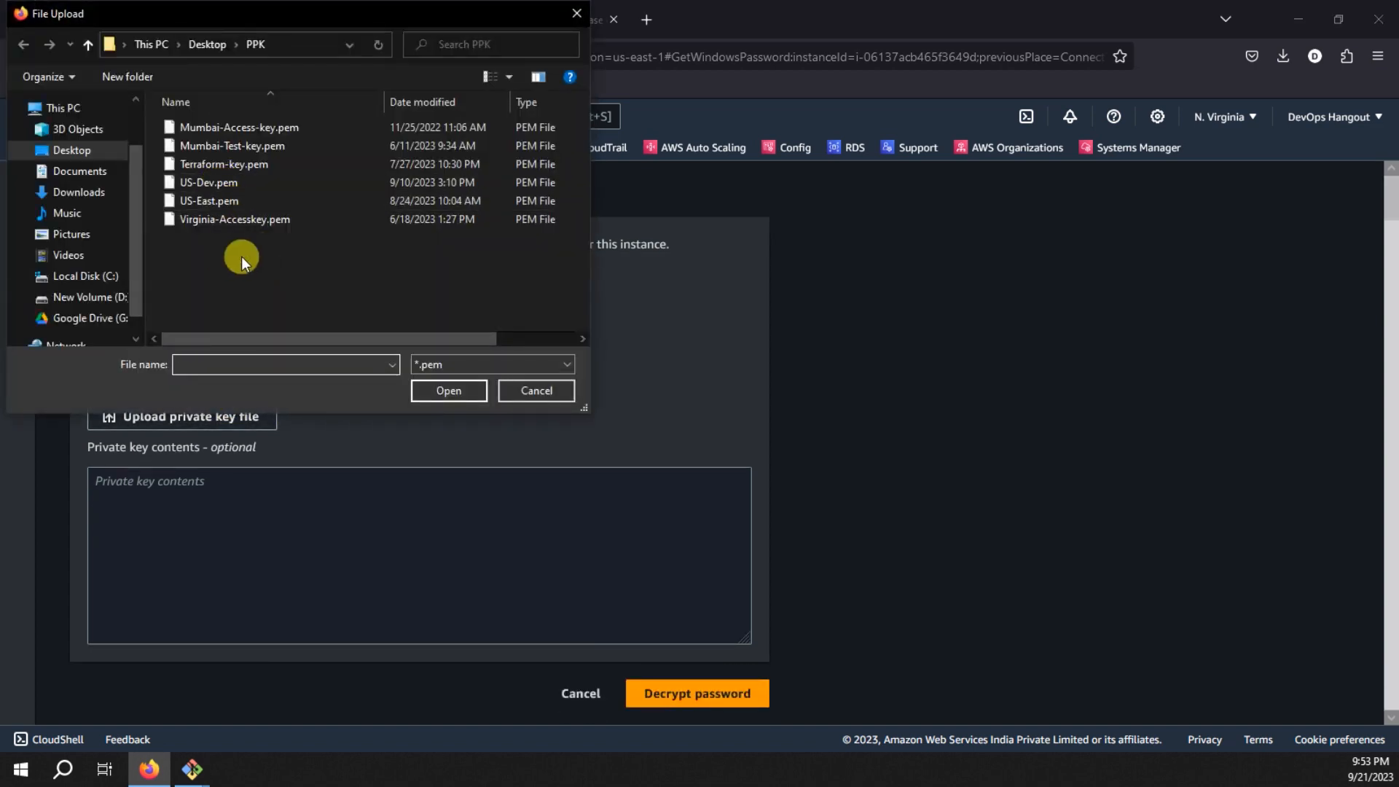
left_click(135, 186)
left_click(191, 153)
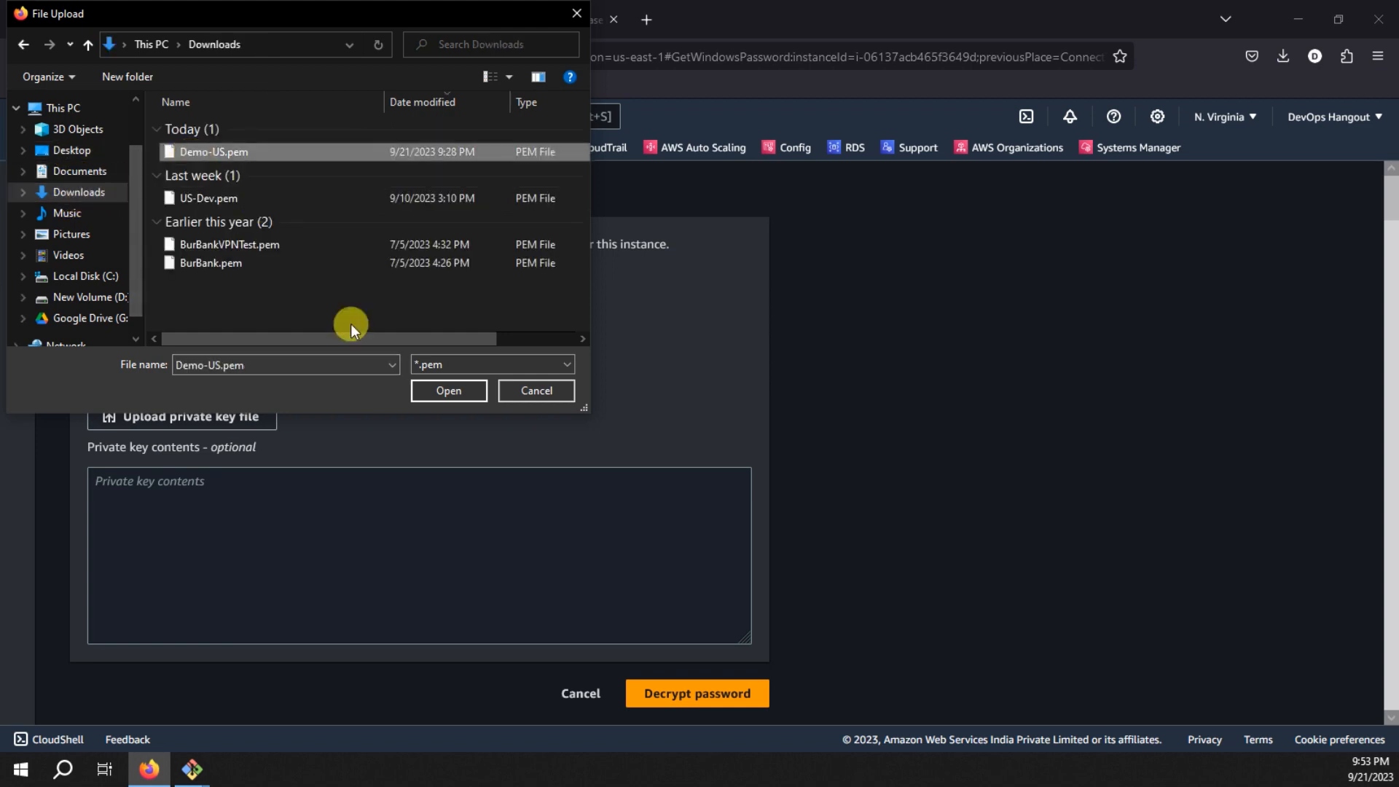
left_click(449, 390)
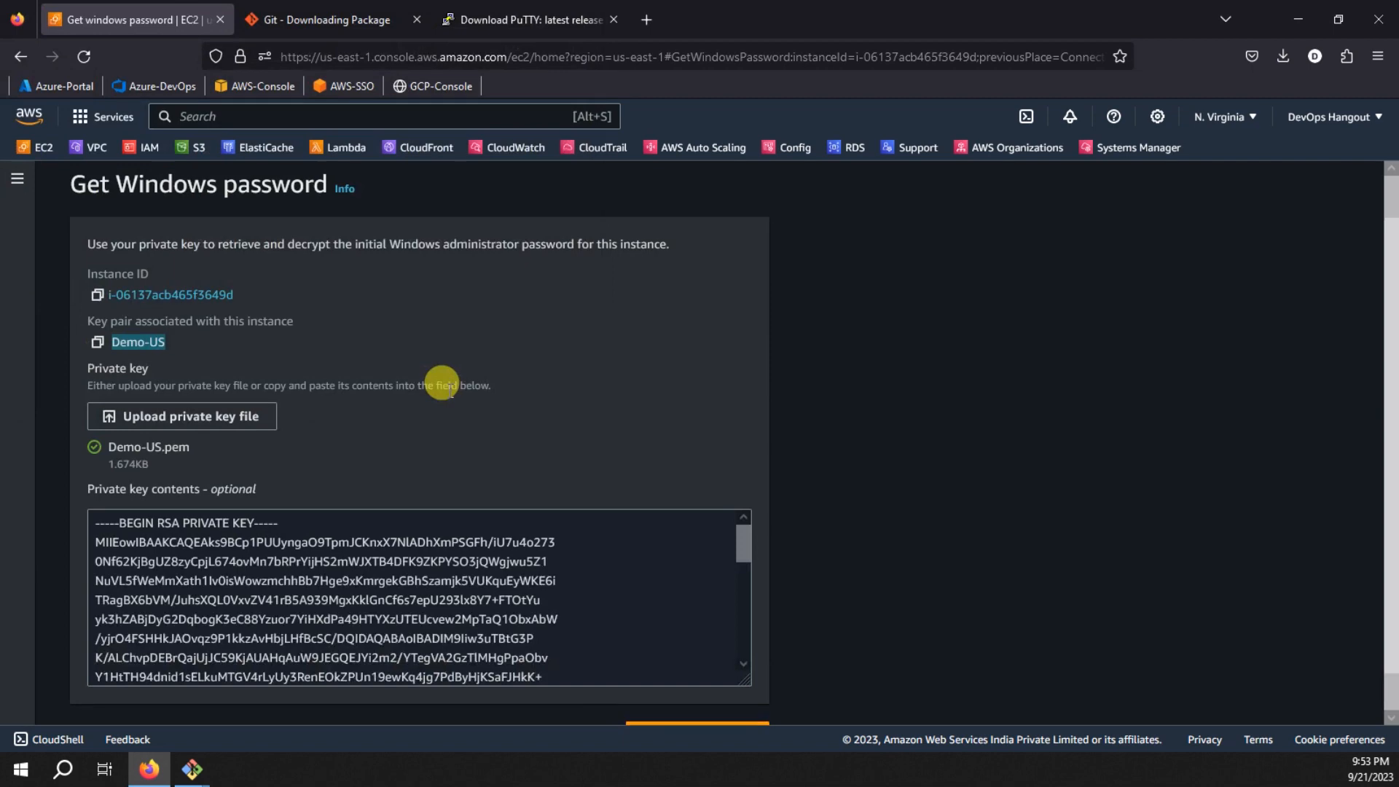
scroll(763, 356, "down", 1)
left_click(690, 696)
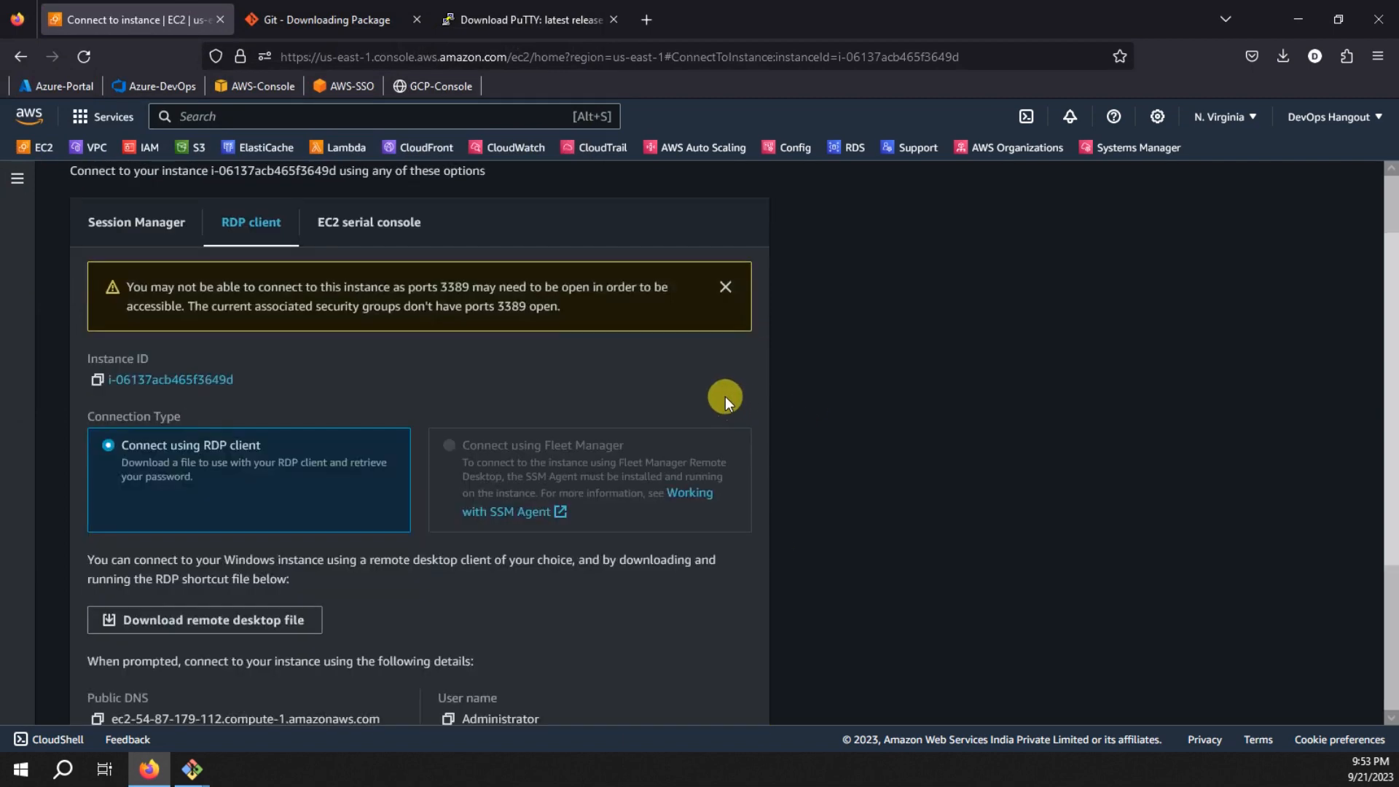
Copy the instance's public DNS name and start a connection to it in Remote Desktop Connection.
scroll(496, 409, "down", 3)
left_click(97, 491)
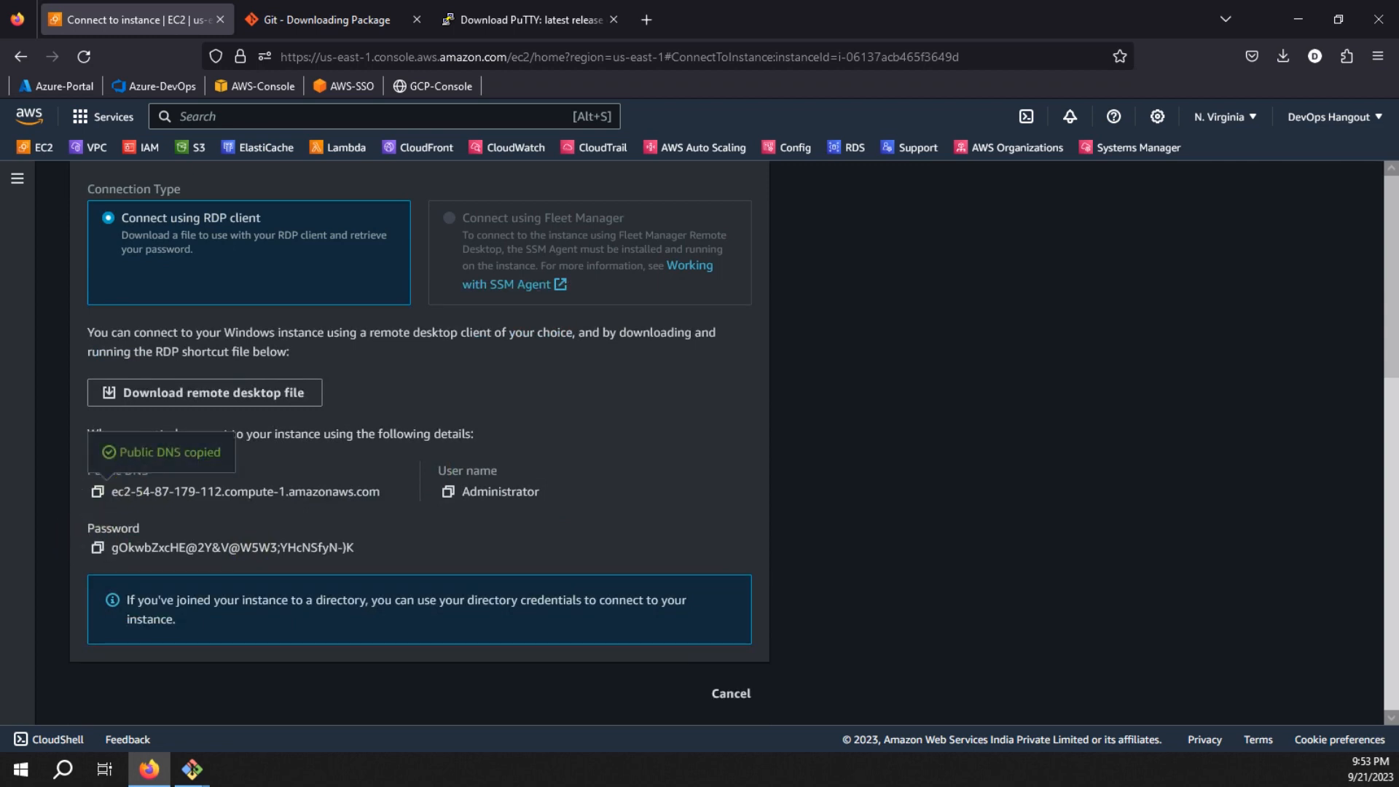
left_click(75, 766)
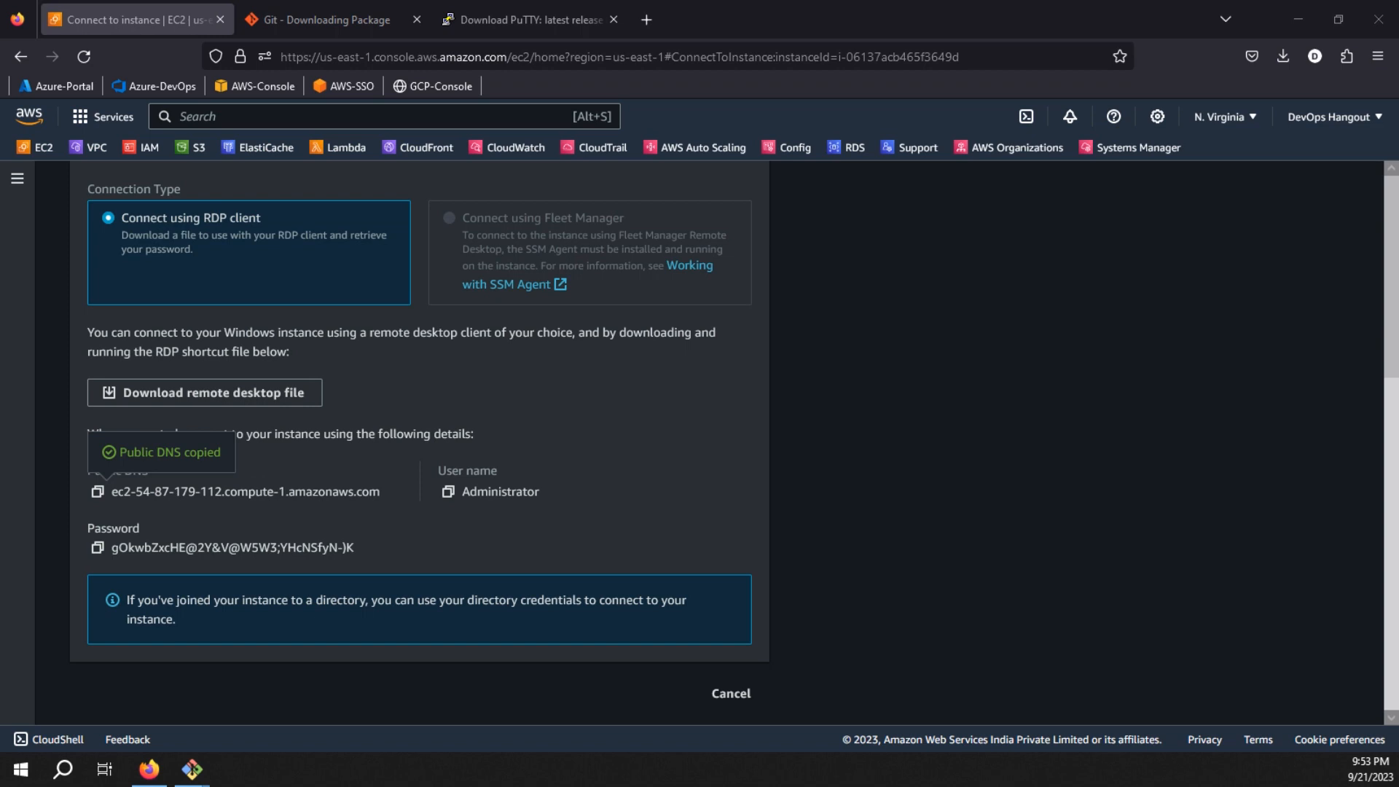
key("ctrl+v")
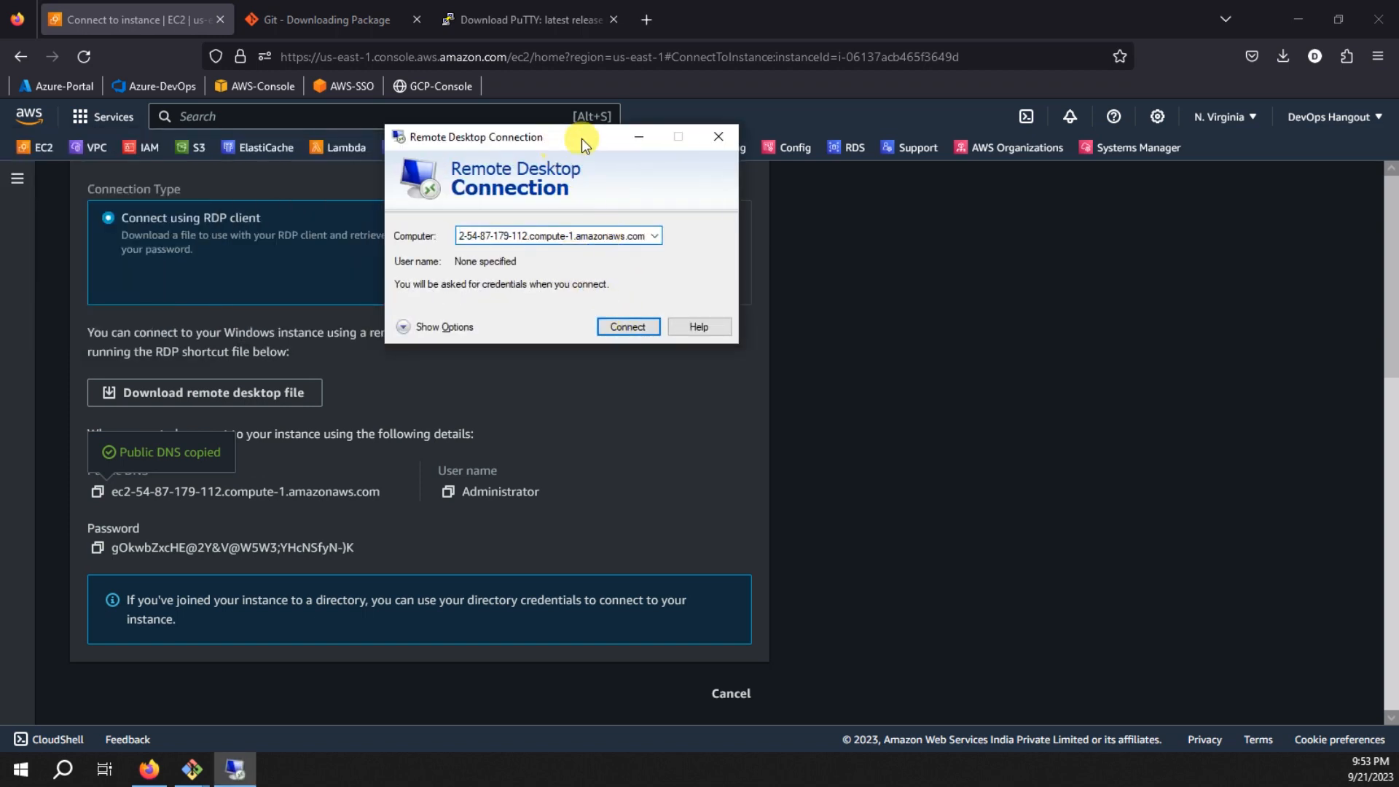
left_click_drag(582, 139, 647, 139)
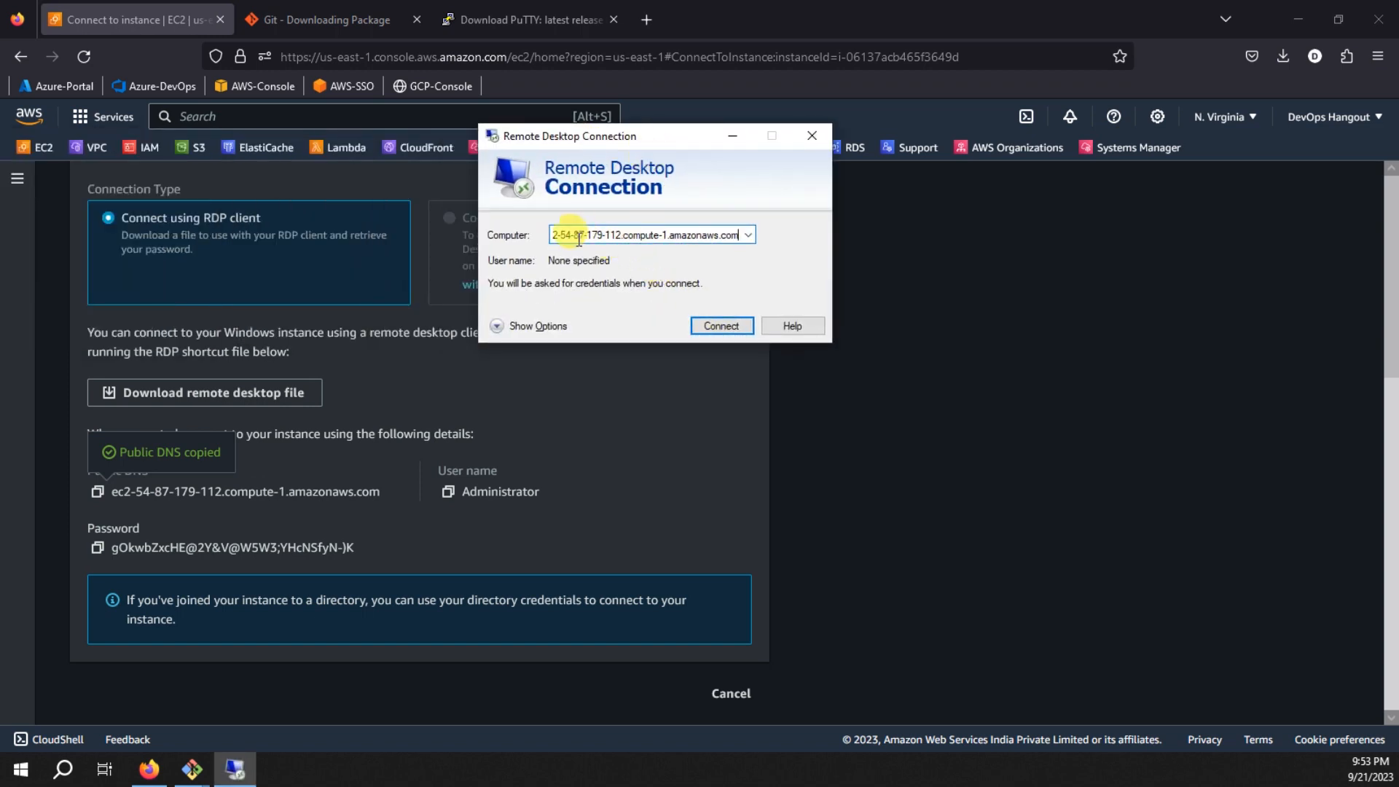
left_click(711, 330)
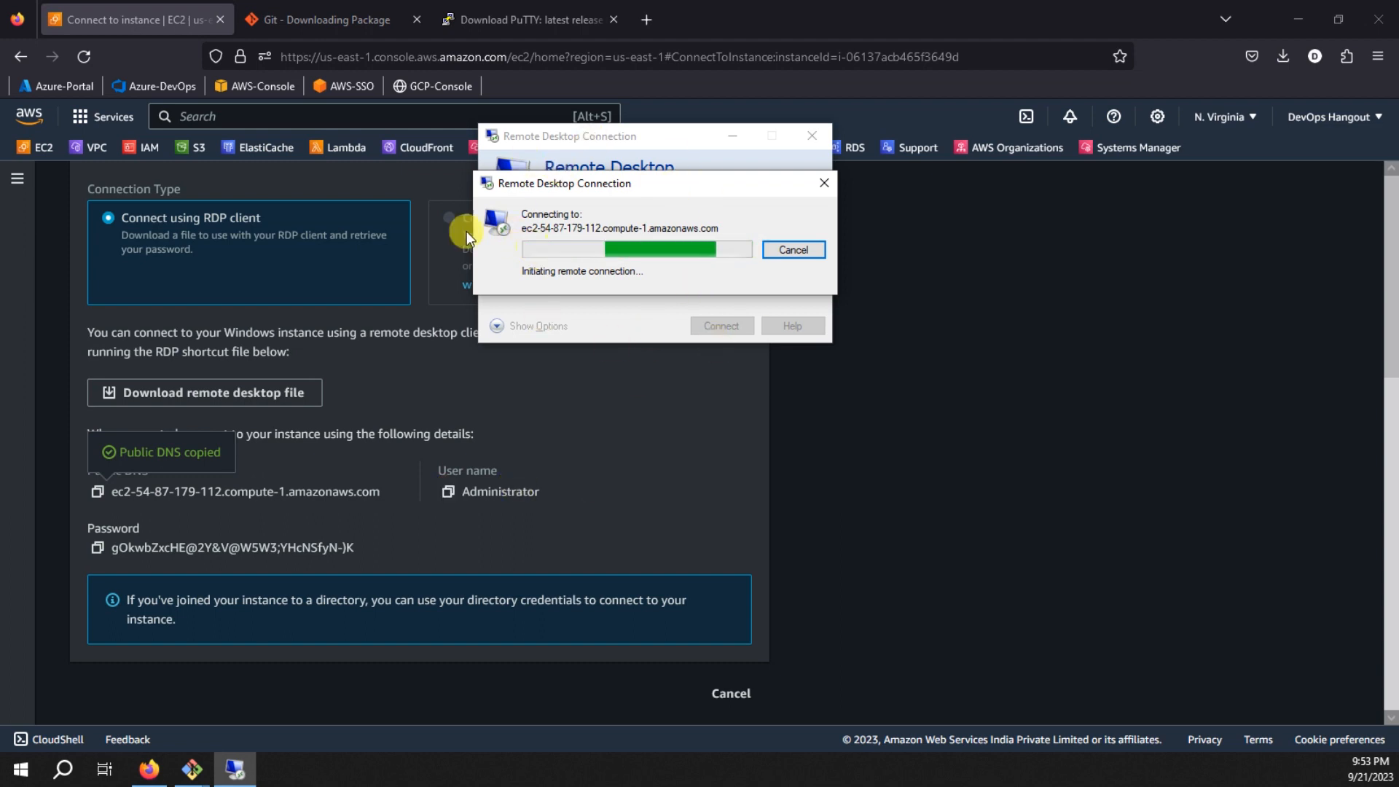
Open the VPC console in a separate browser tab and list the security groups, checking on the Remote Desktop attempt.
middle_click(81, 153)
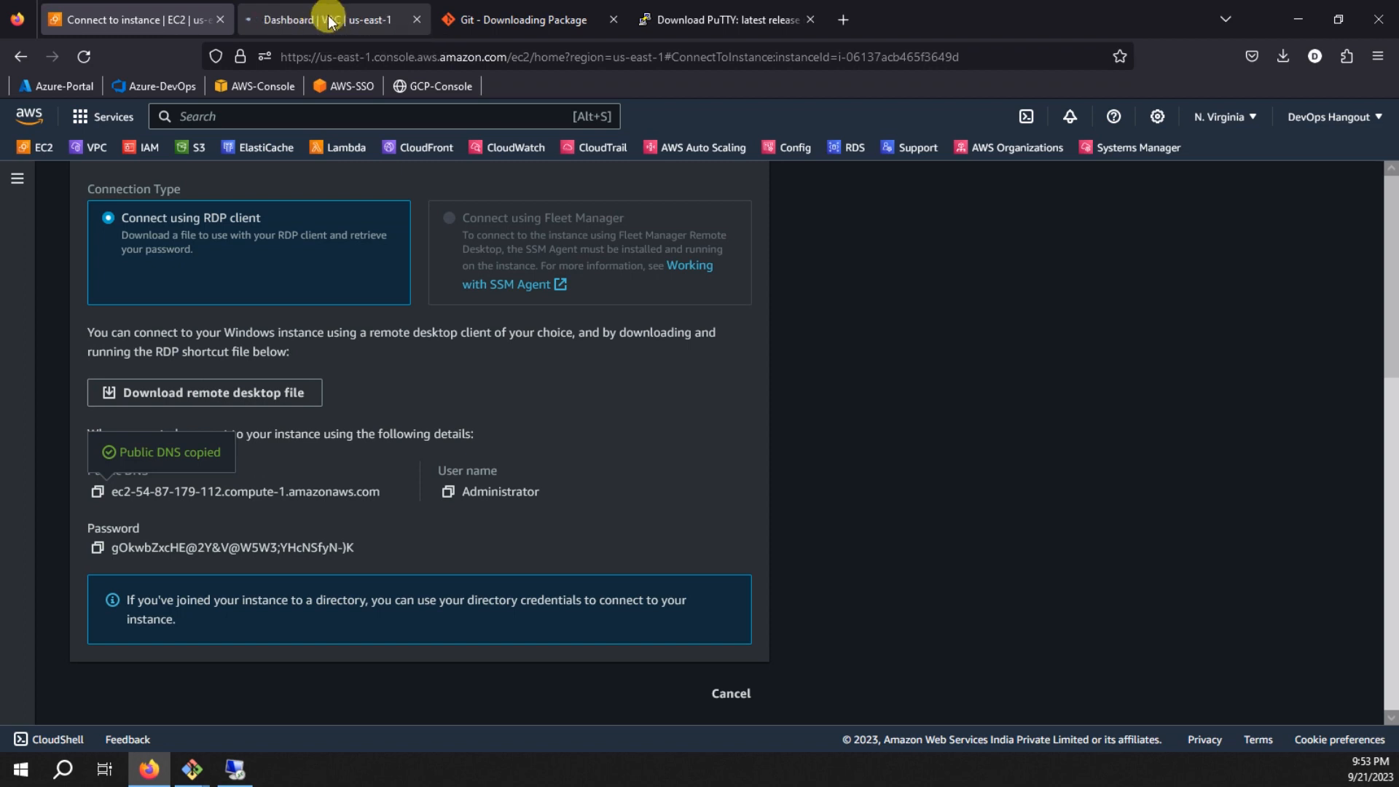
left_click(329, 21)
scroll(95, 571, "down", 3)
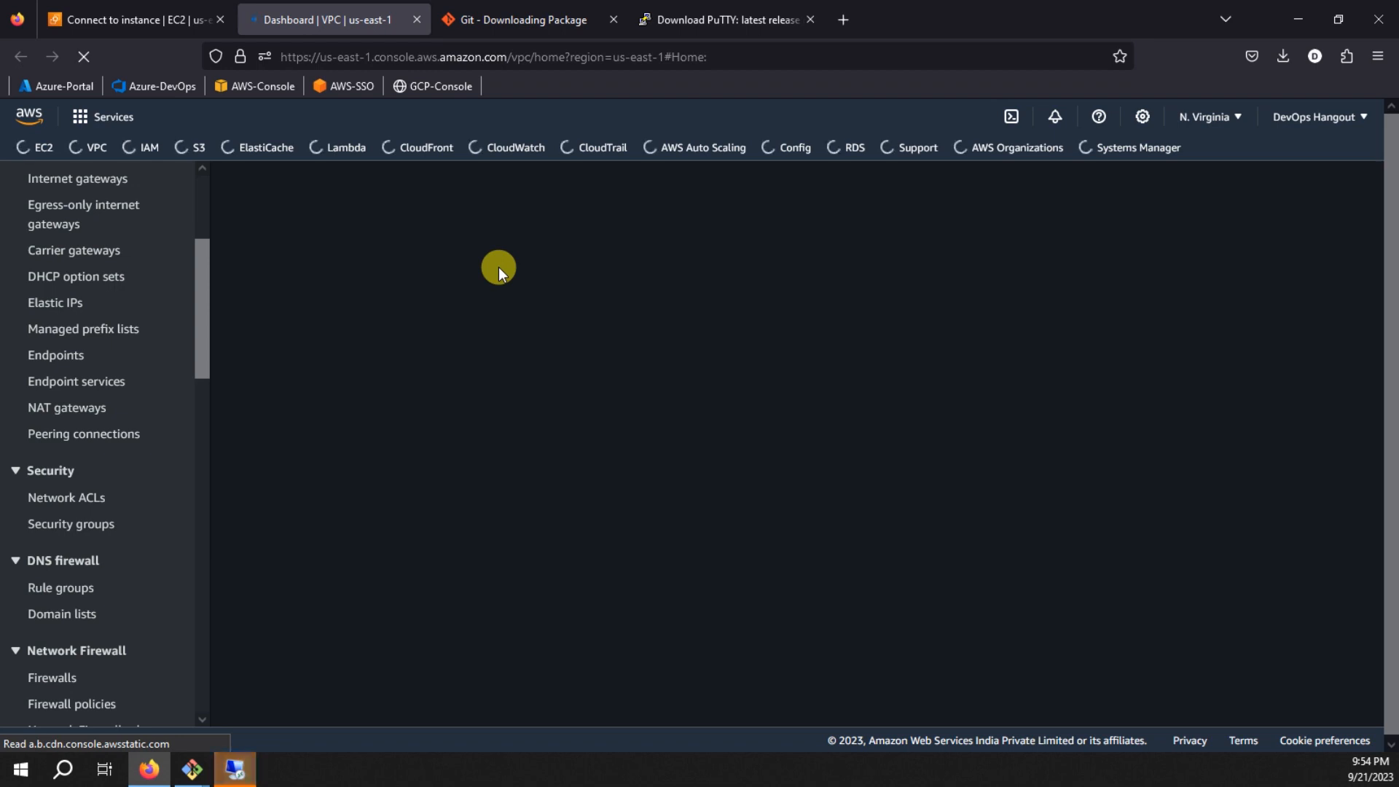
left_click(234, 766)
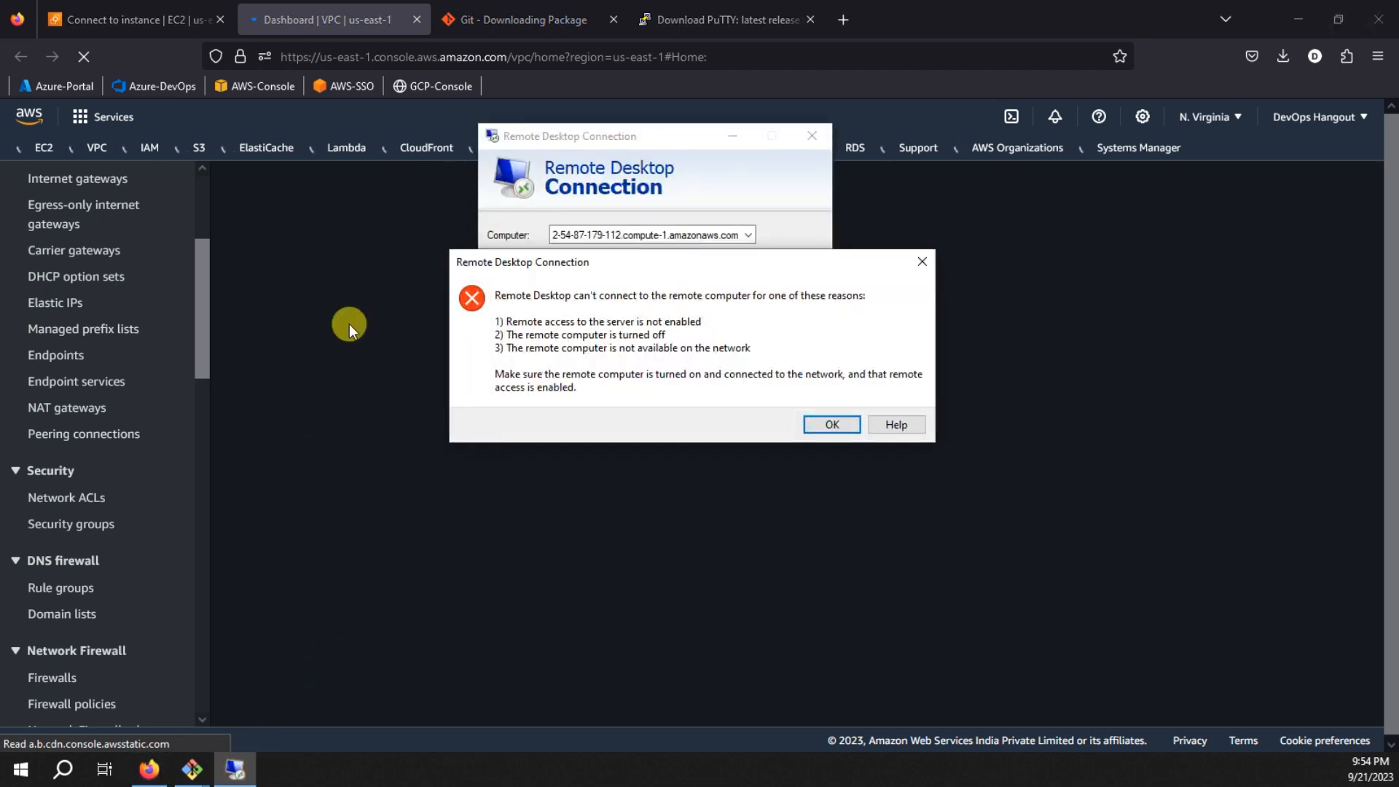
left_click(629, 80)
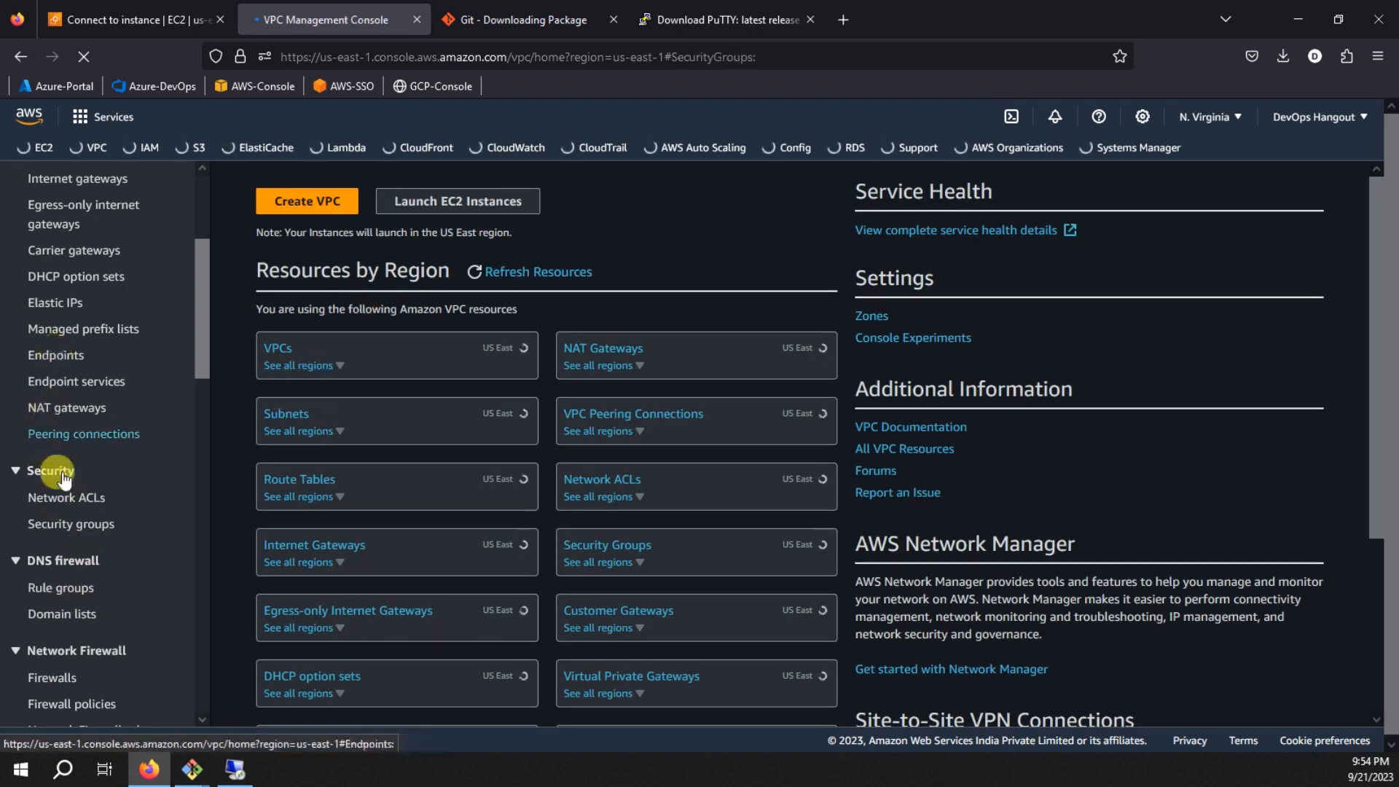
left_click(63, 525)
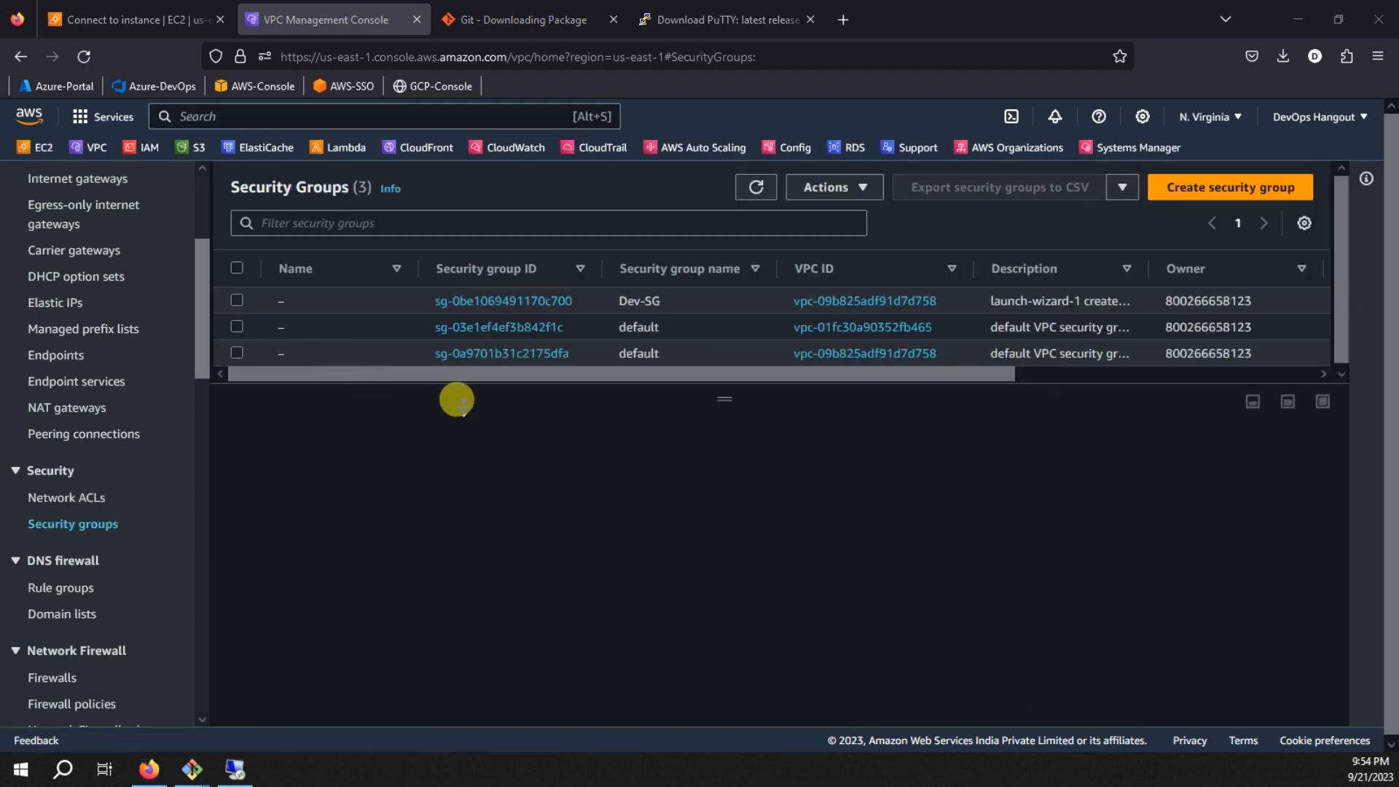
Return to the instance's connection page and examine the RDP port notice, login details and decrypted administrator password.
left_click(102, 22)
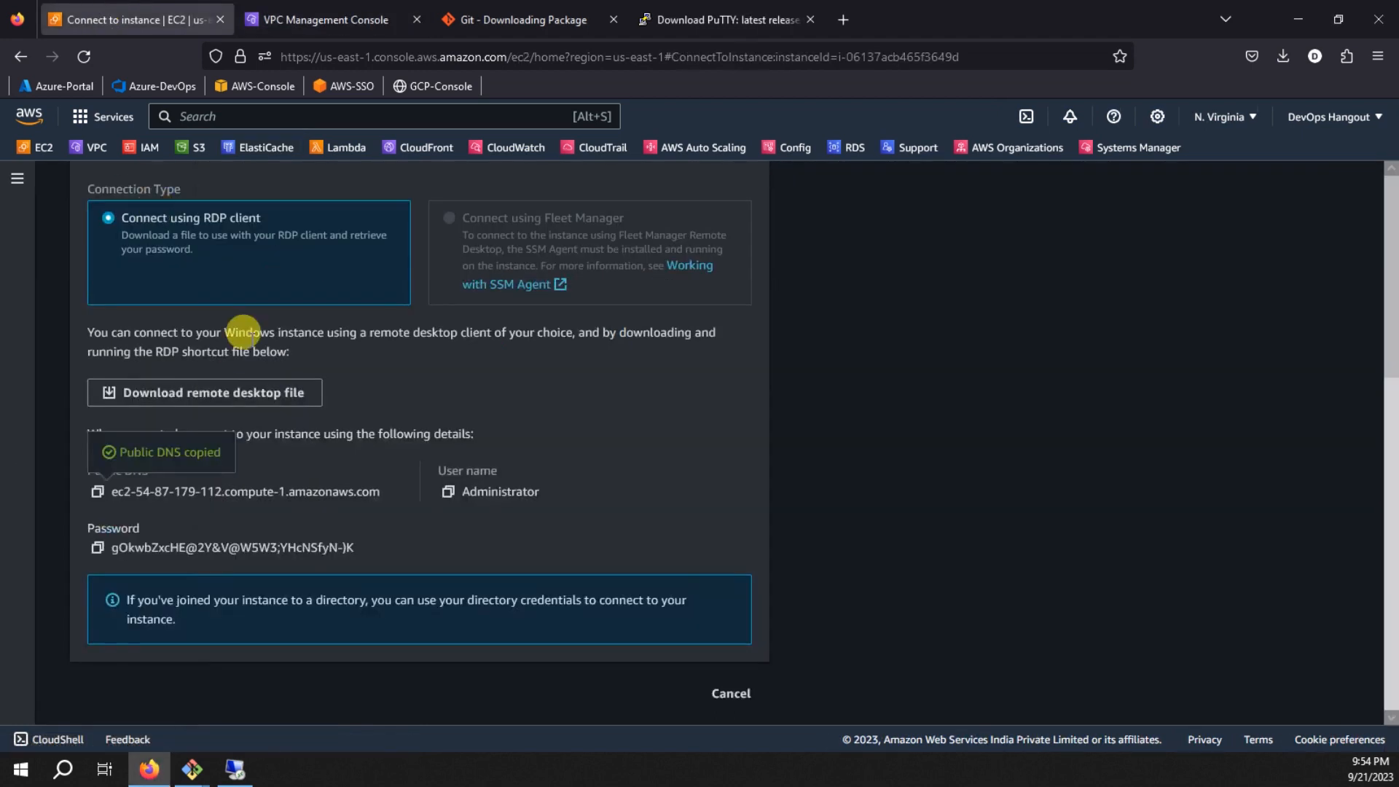
scroll(247, 333, "up", 5)
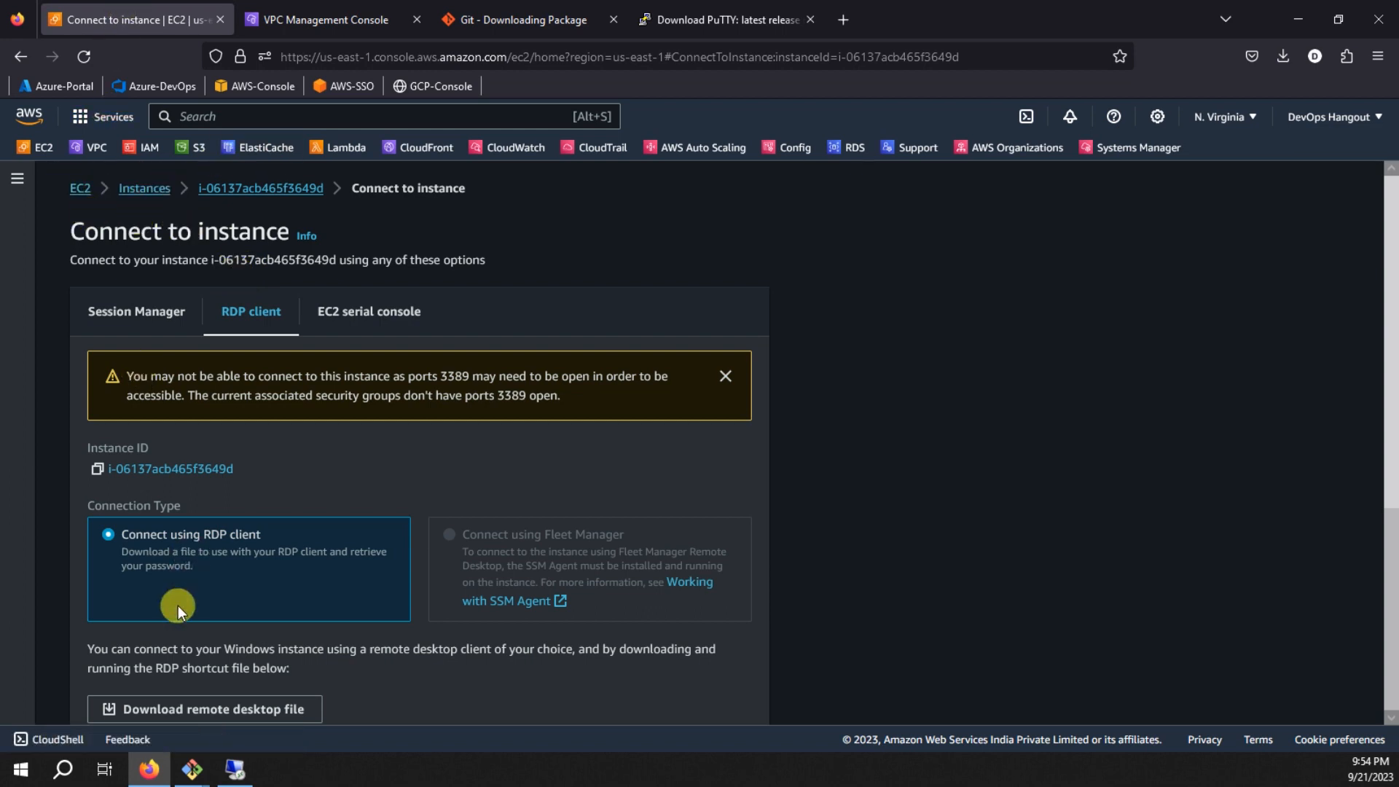
scroll(177, 606, "down", 3)
left_click_drag(111, 596, 361, 606)
left_click(882, 462)
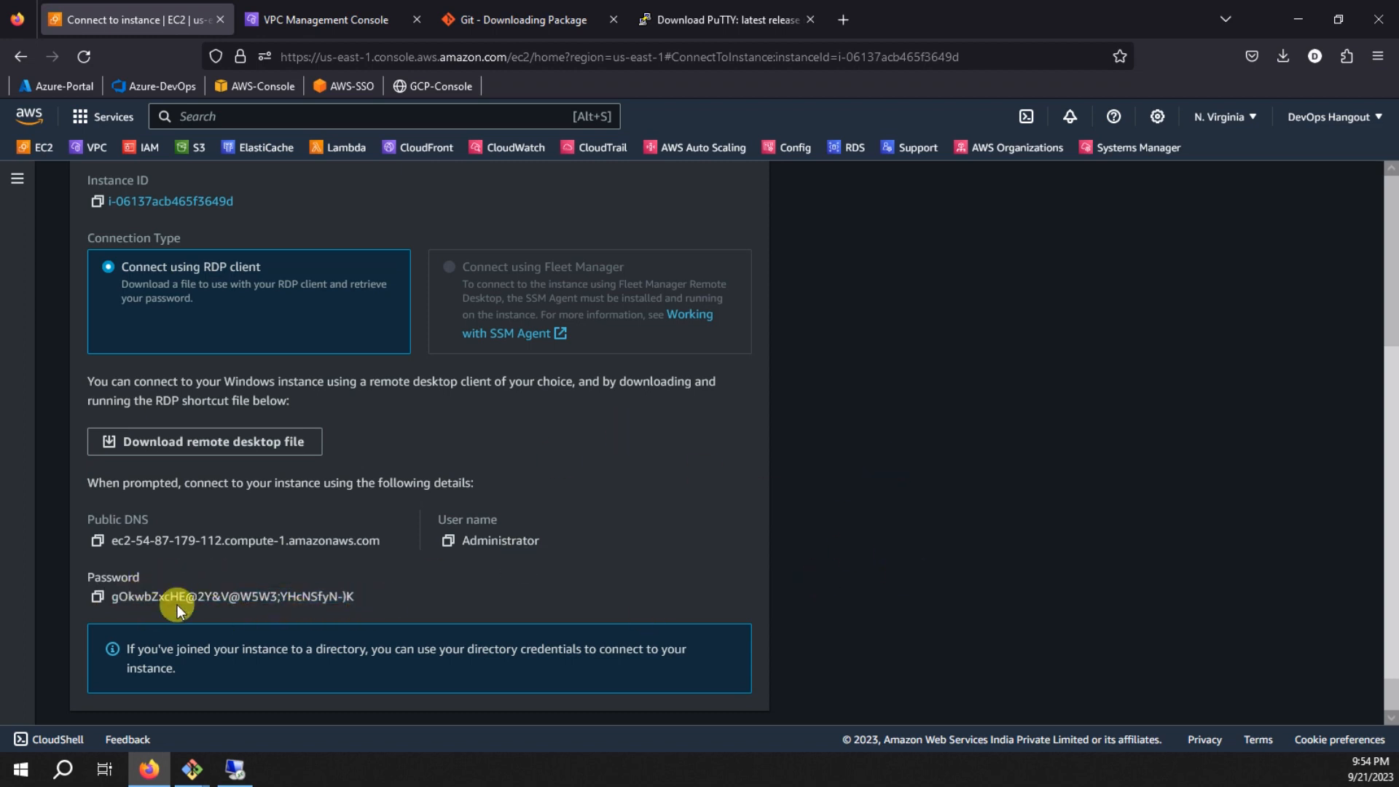
left_click_drag(110, 596, 353, 594)
left_click(895, 485)
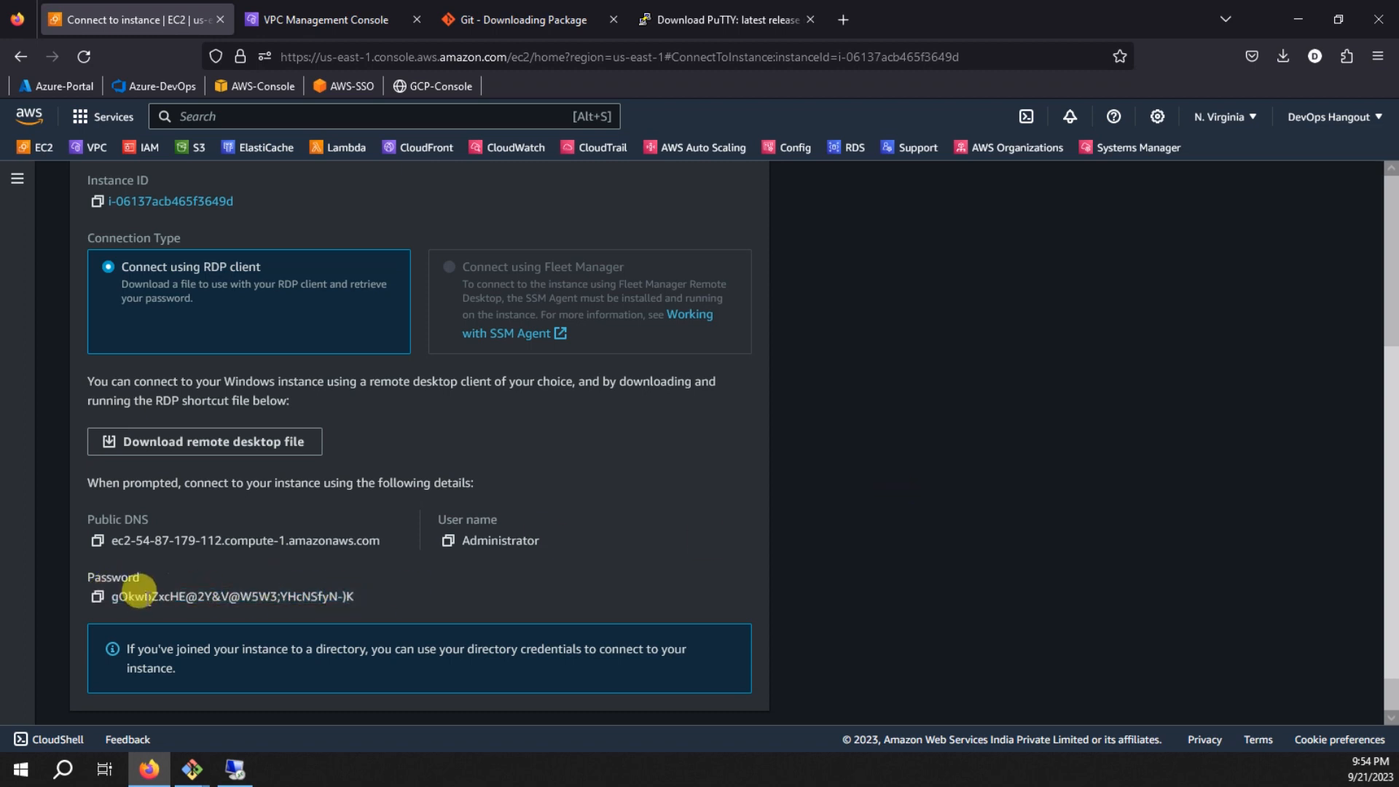
left_click_drag(116, 596, 356, 596)
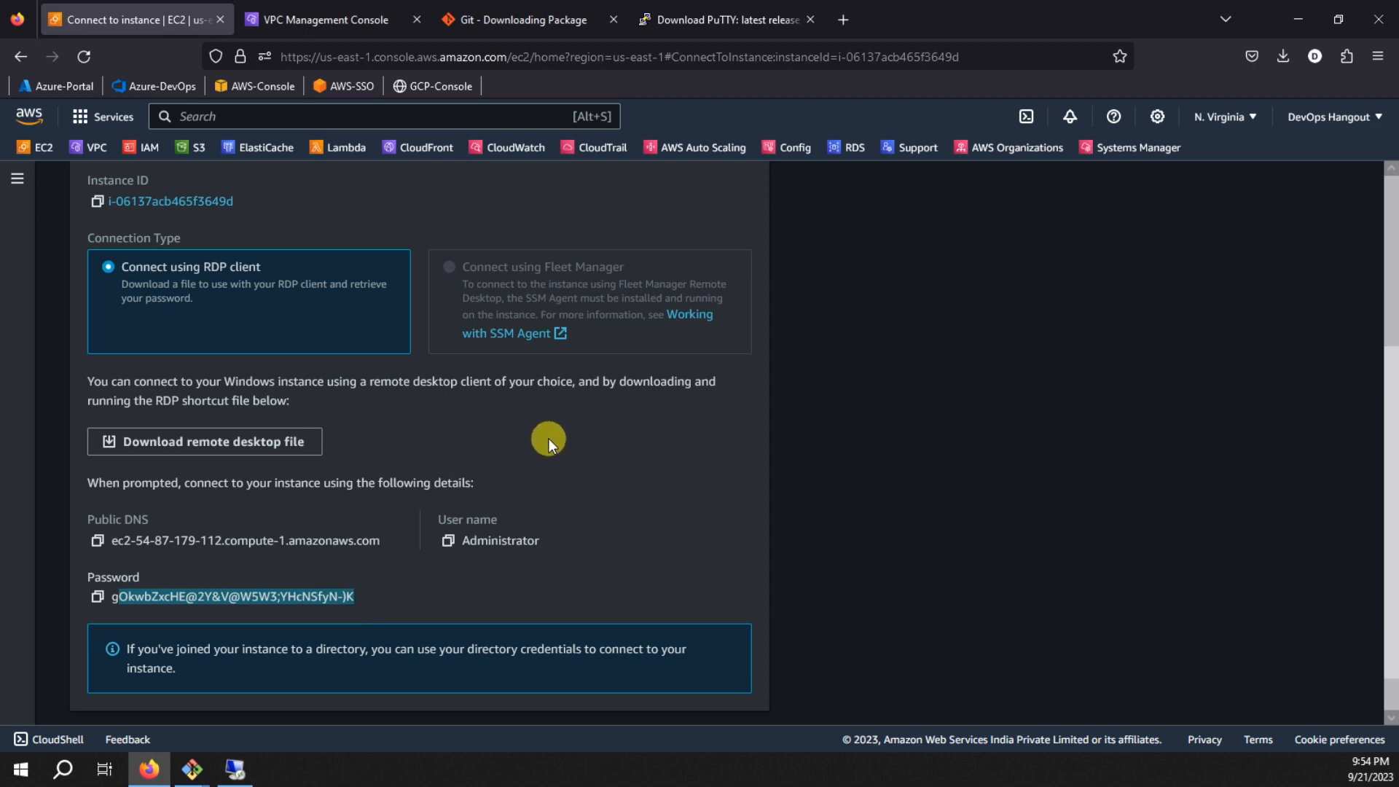
left_click(189, 610)
left_click_drag(113, 597, 363, 606)
left_click(219, 596)
scroll(324, 503, "up", 4)
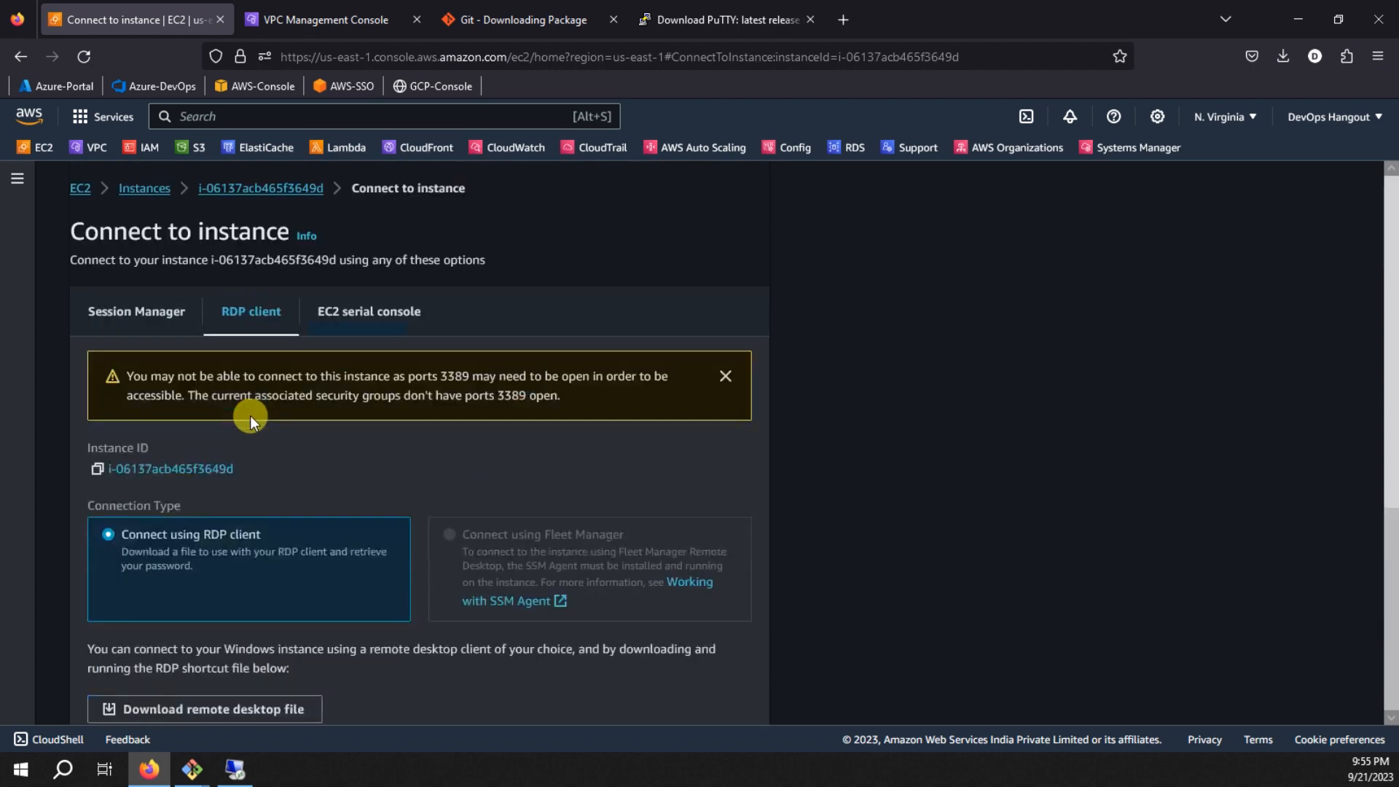
Open the default security group attached to the Windows instance in a new tab, and switch to the VPC security groups list.
left_click(140, 191)
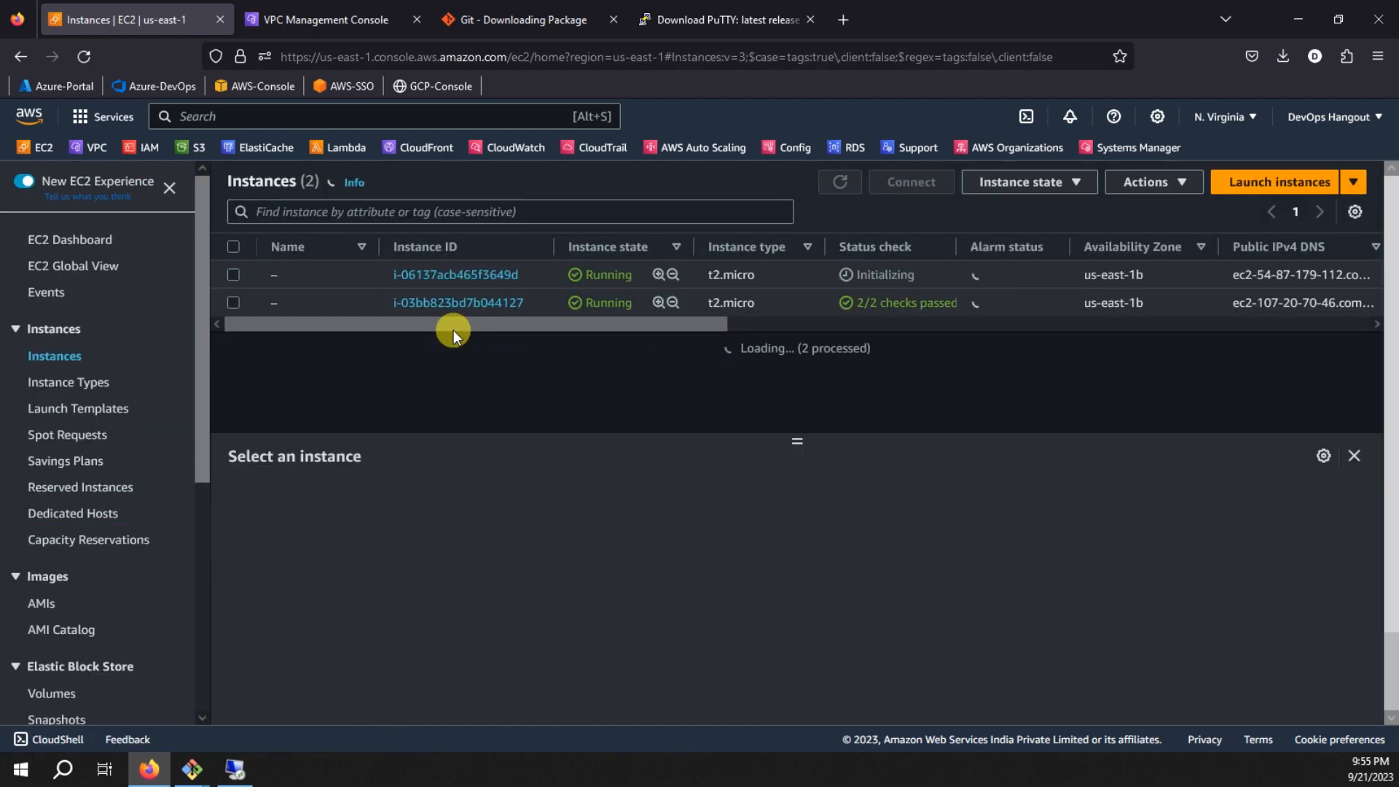
left_click(233, 275)
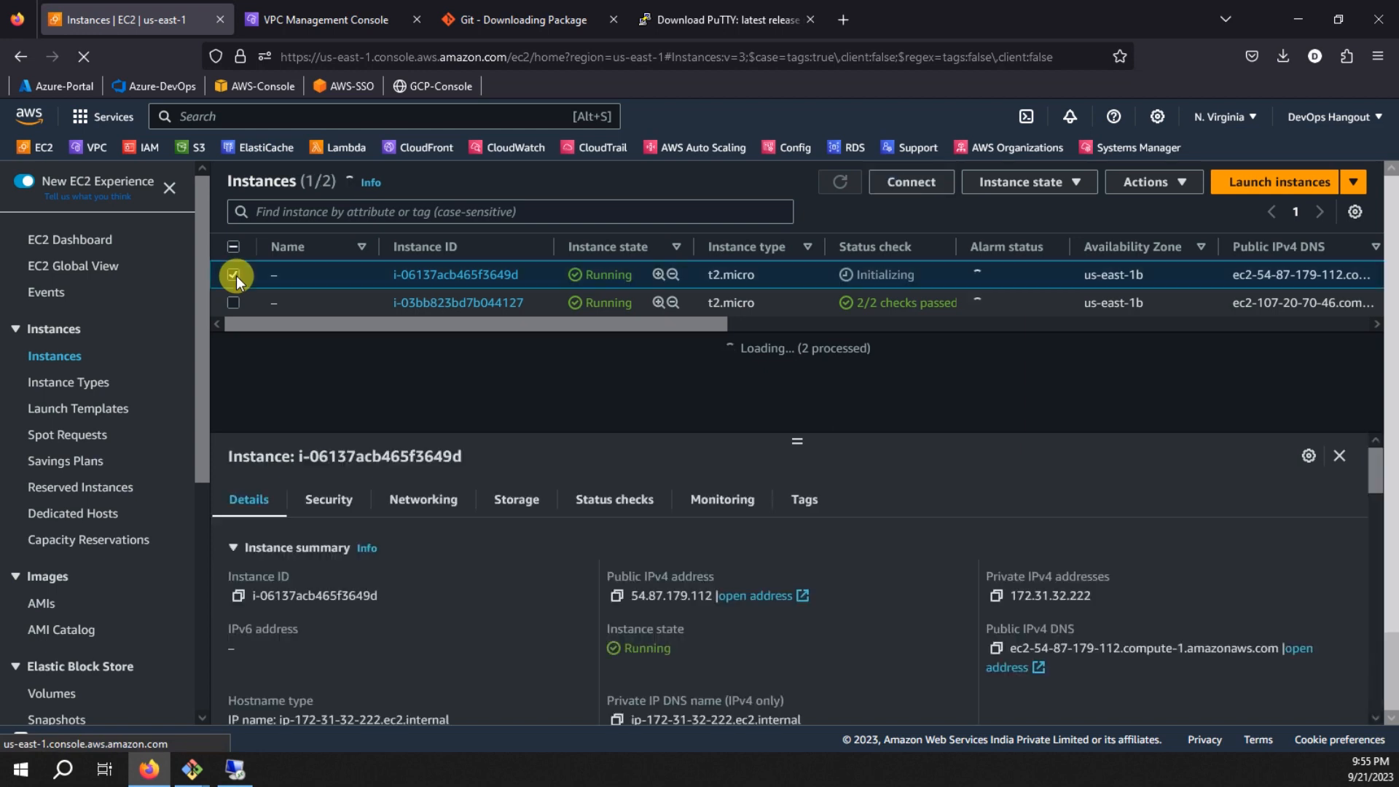
left_click(329, 501)
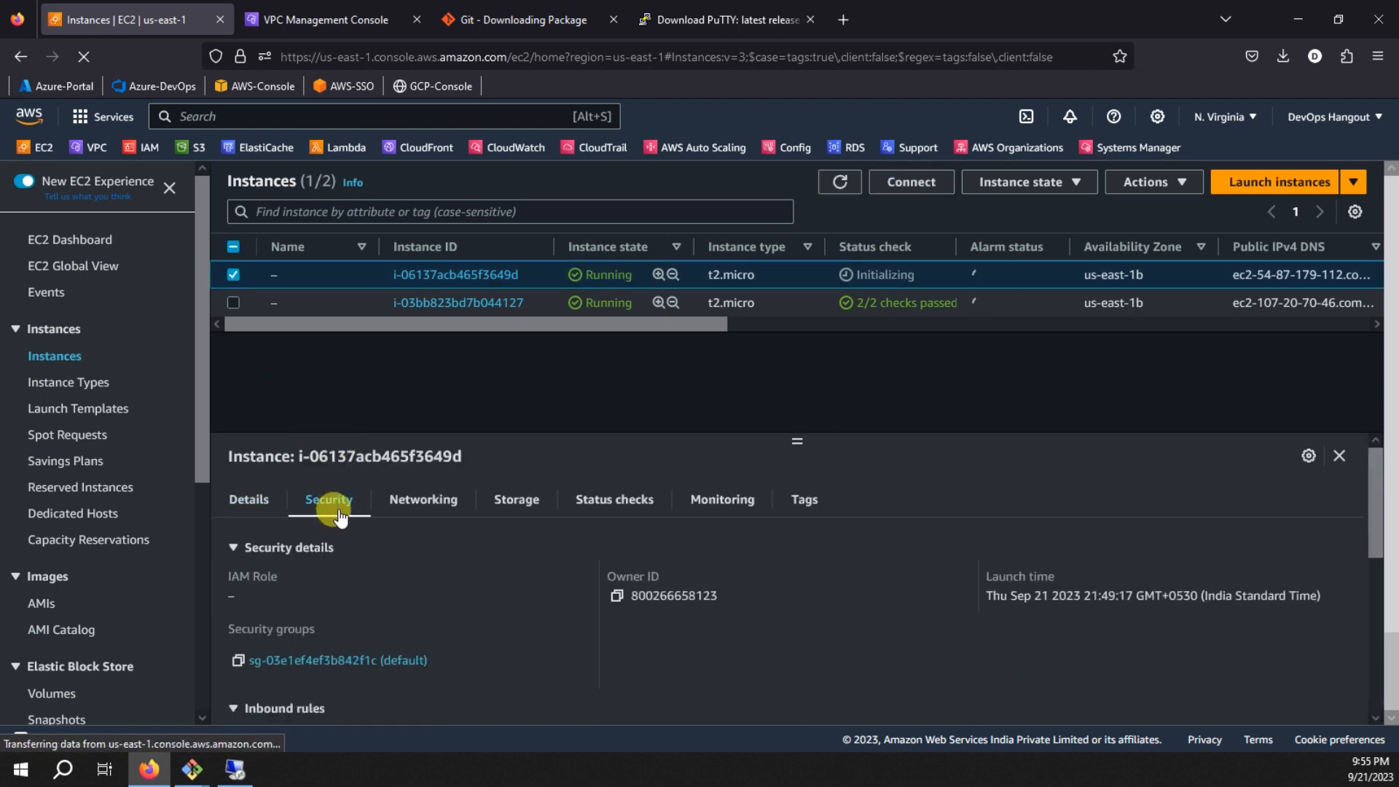
middle_click(320, 662)
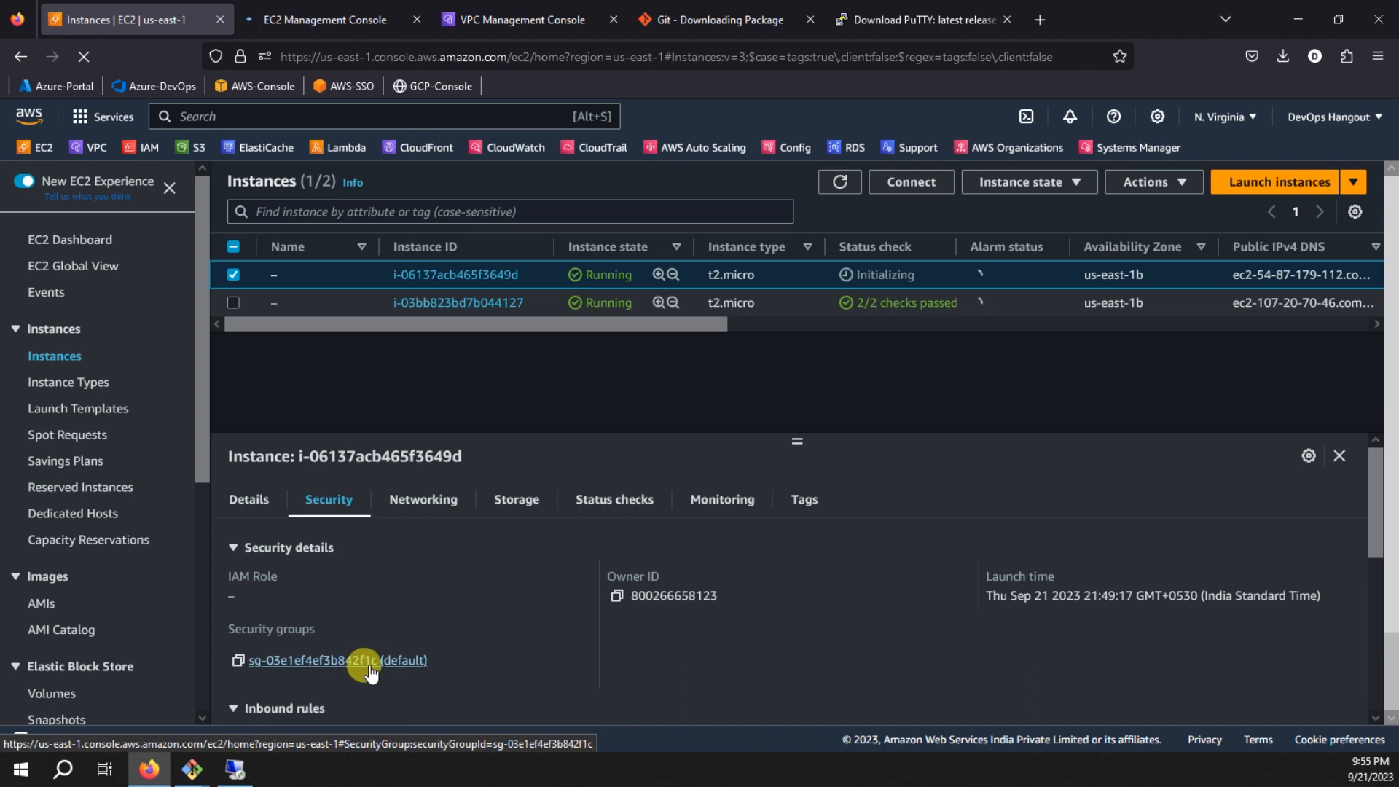
left_click(501, 8)
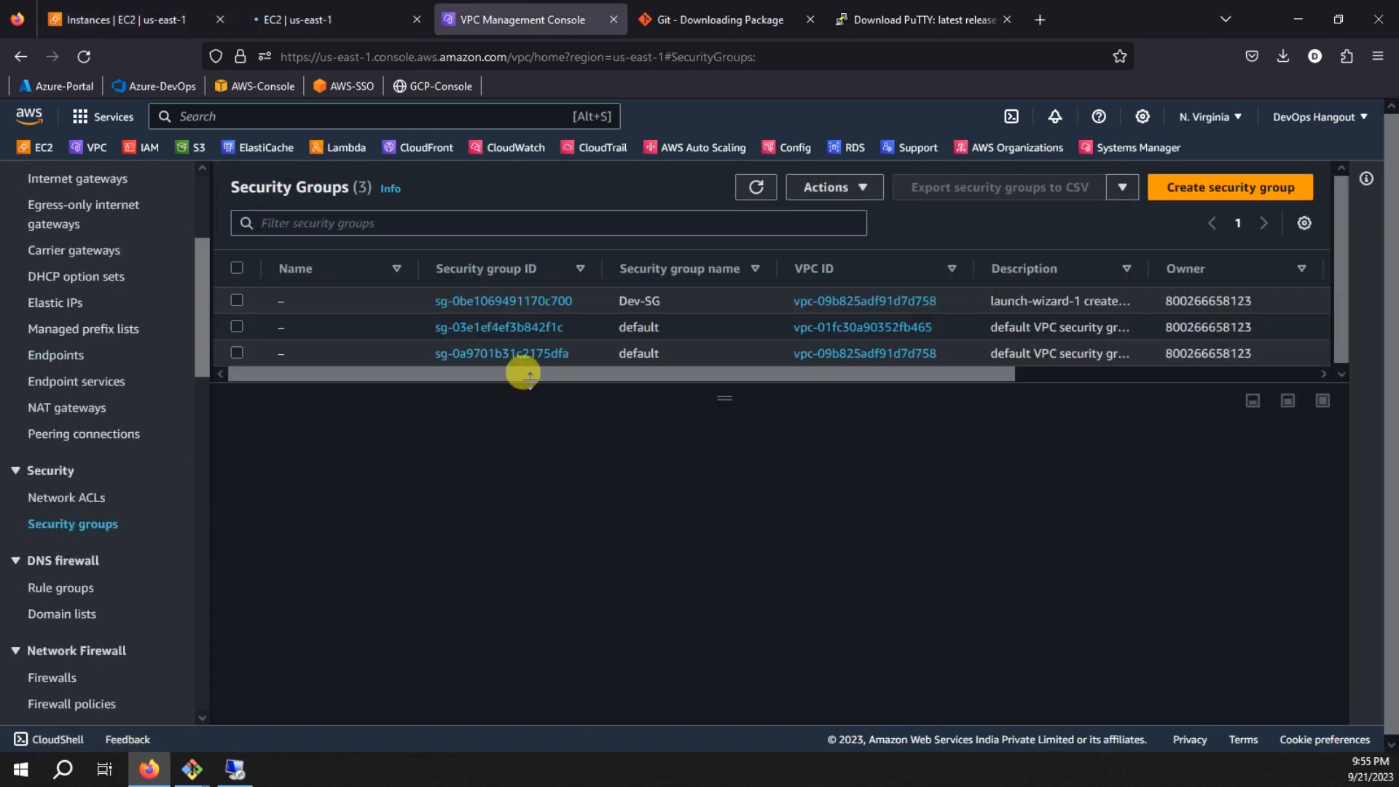
Open the inbound rules of the default security group sg-03e1ef4ef3b842f1c for editing, closing the spare EC2 tab.
left_click(498, 329)
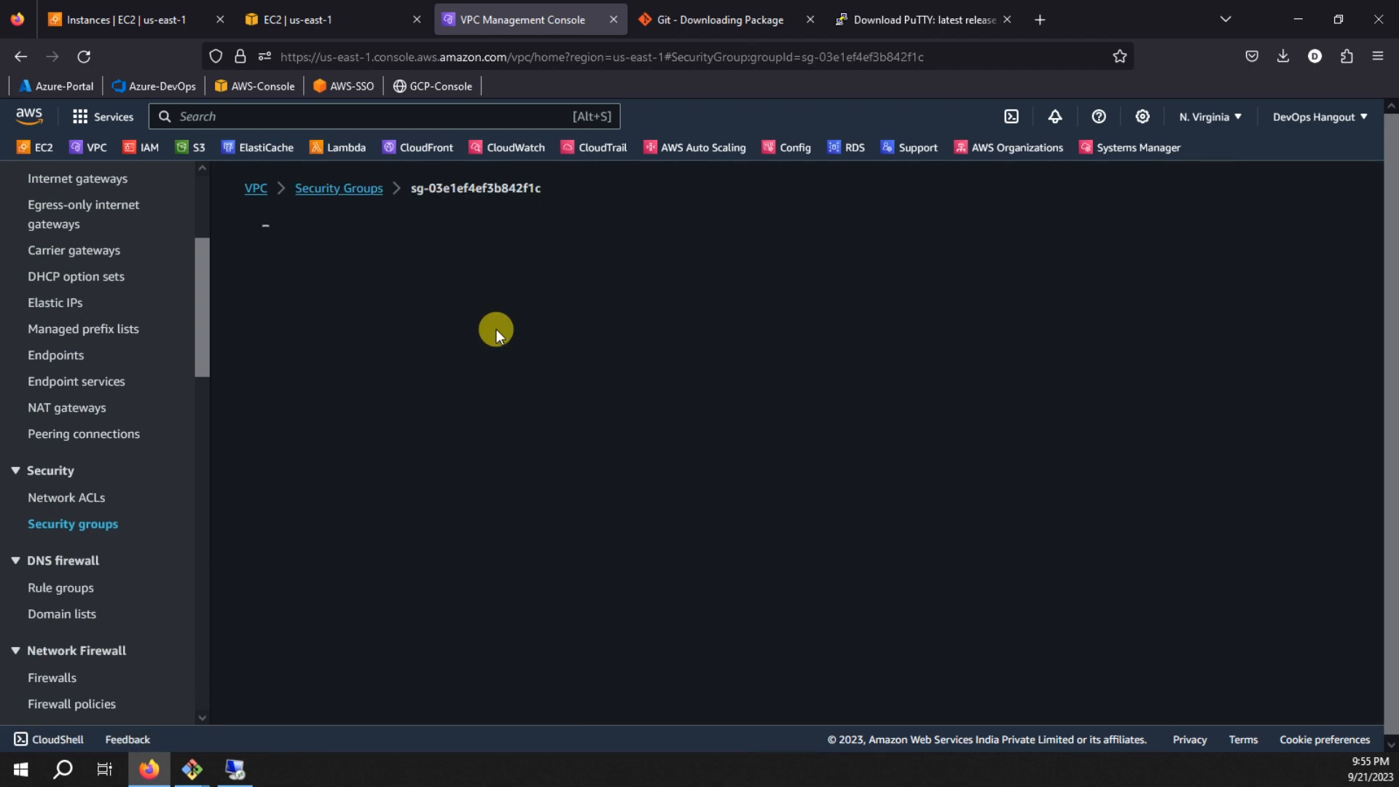
left_click(415, 22)
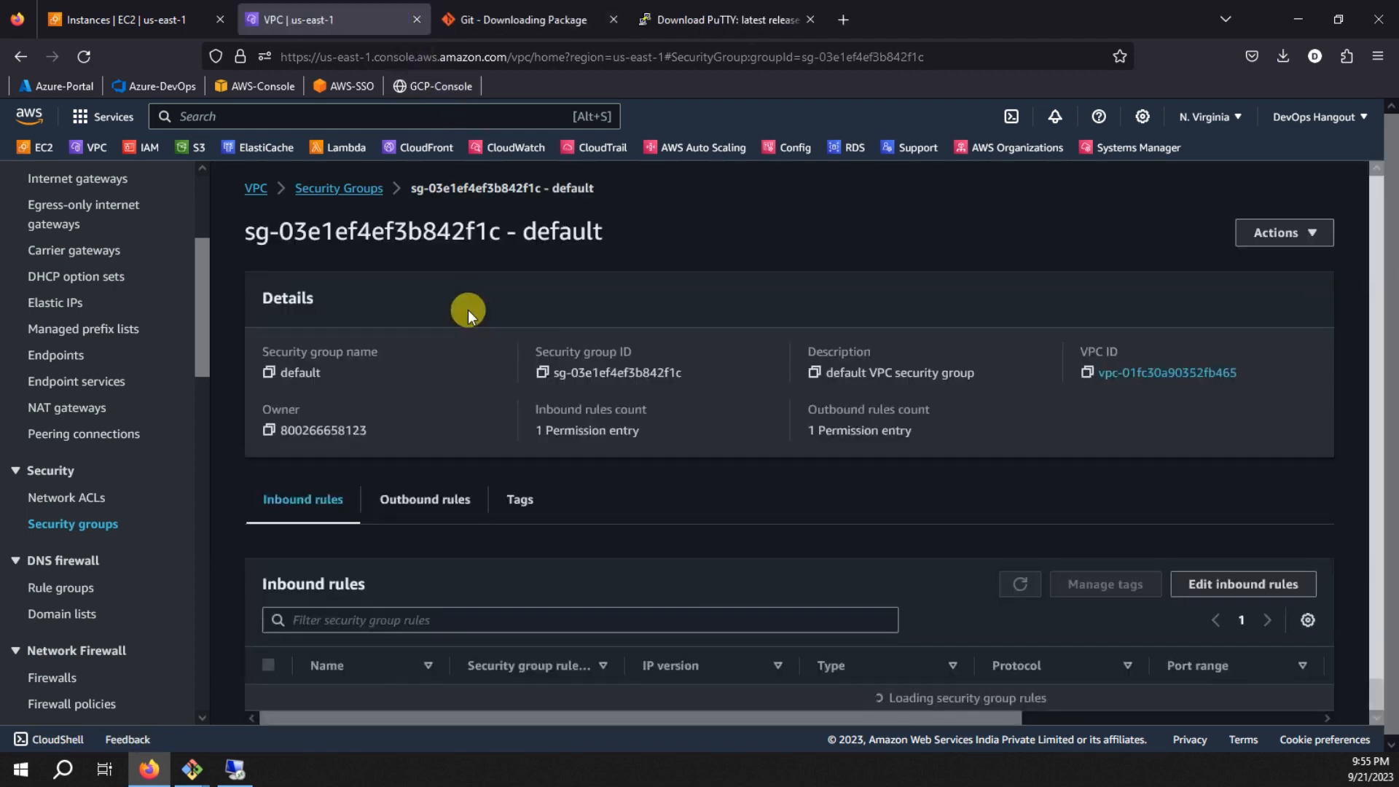
left_click(1224, 587)
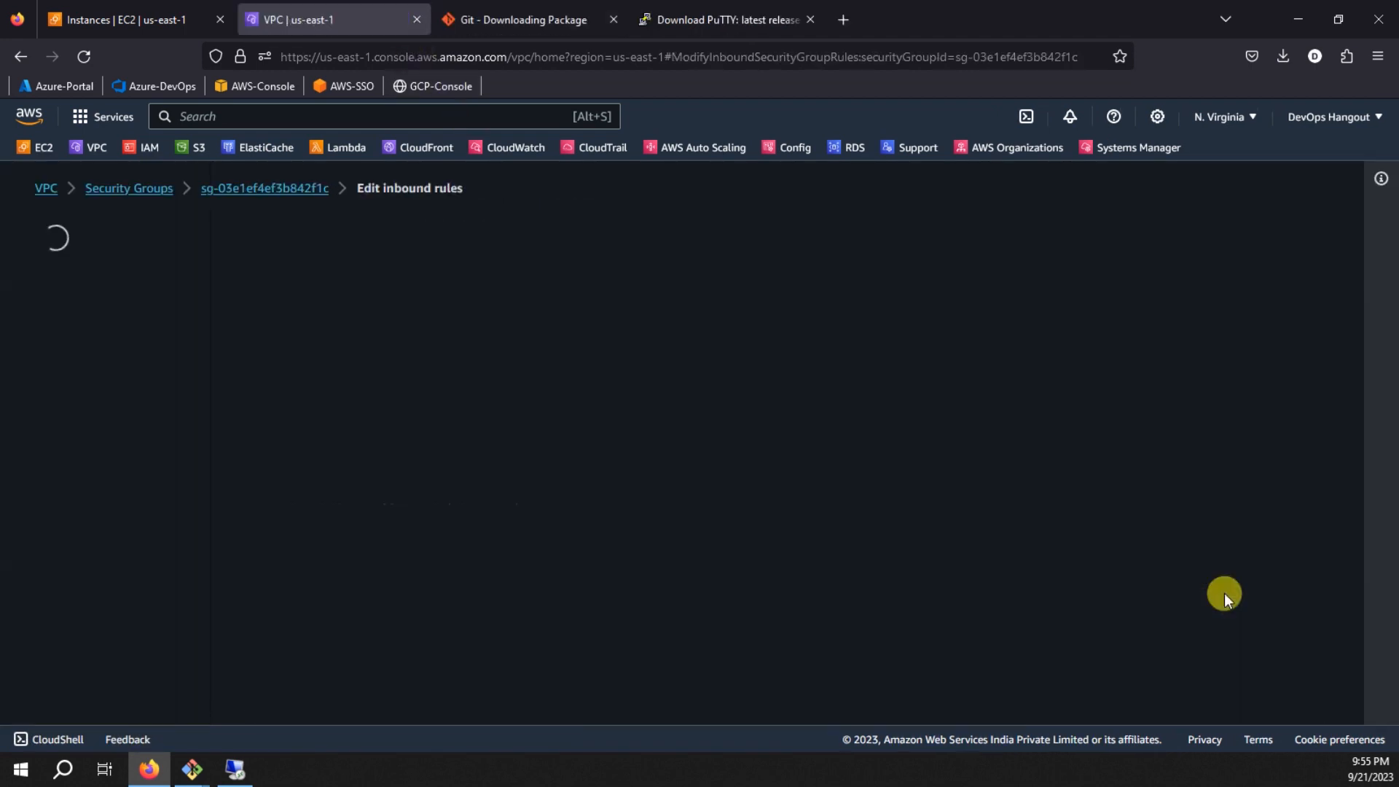
Add an inbound rule of type RDP to the default security group, choose its source option, and save the rules.
left_click(94, 498)
left_click(325, 502)
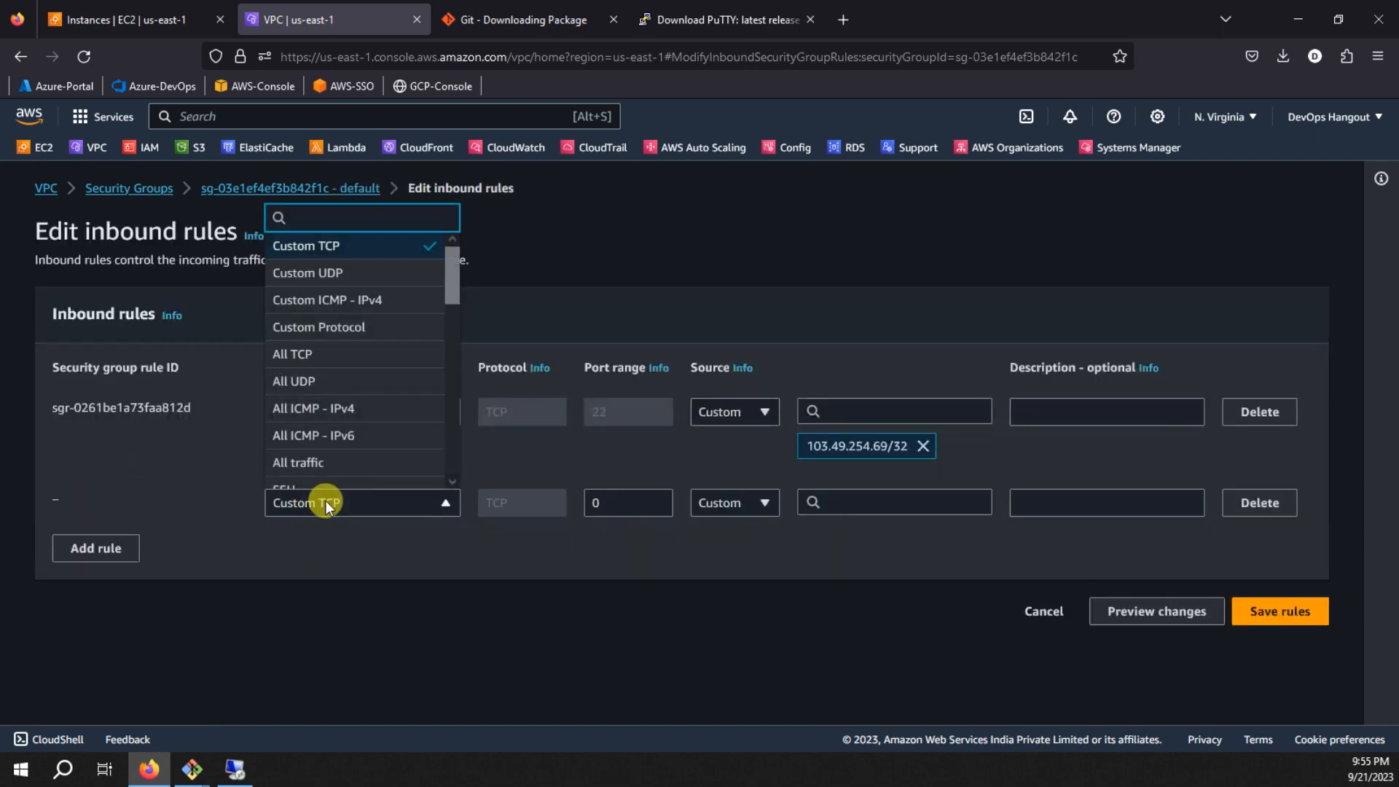
type("rdp")
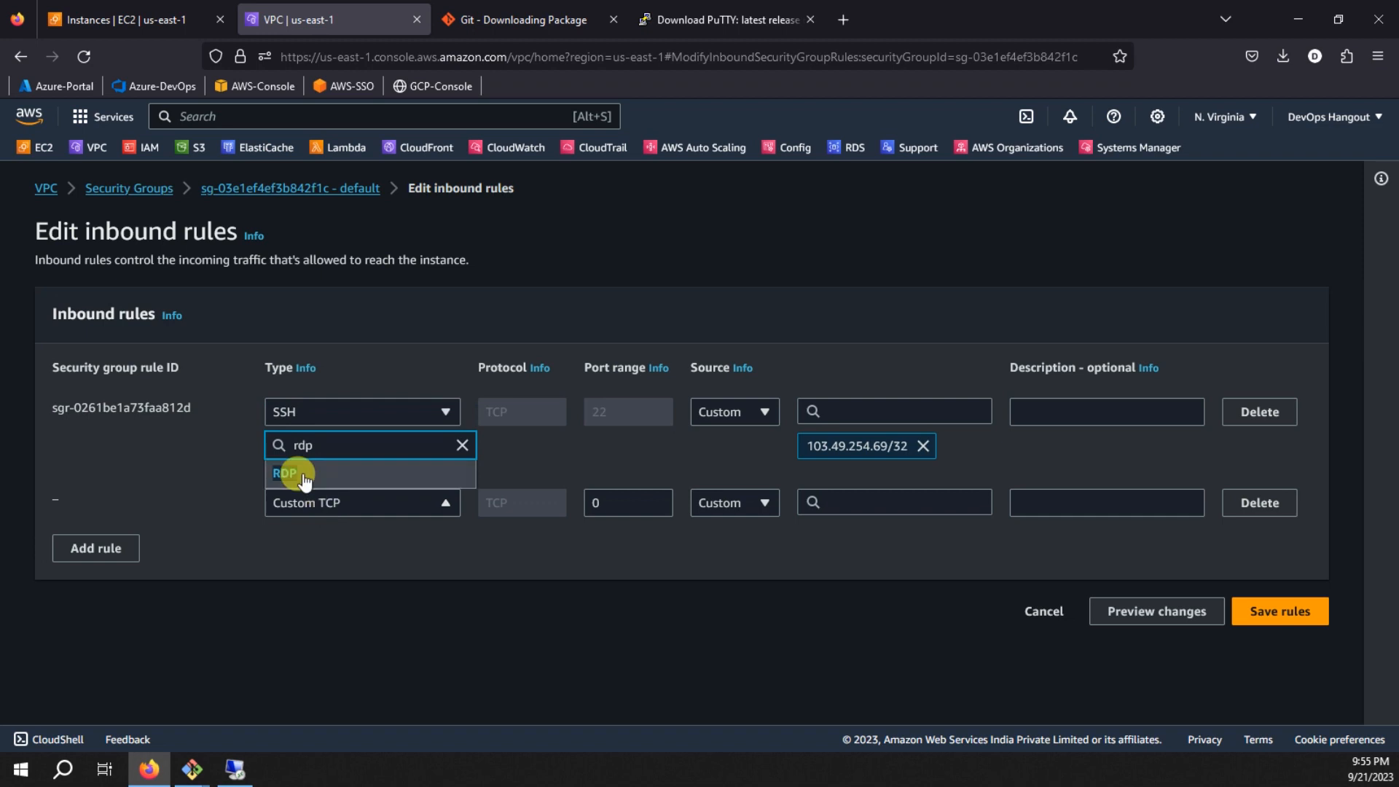
left_click(291, 474)
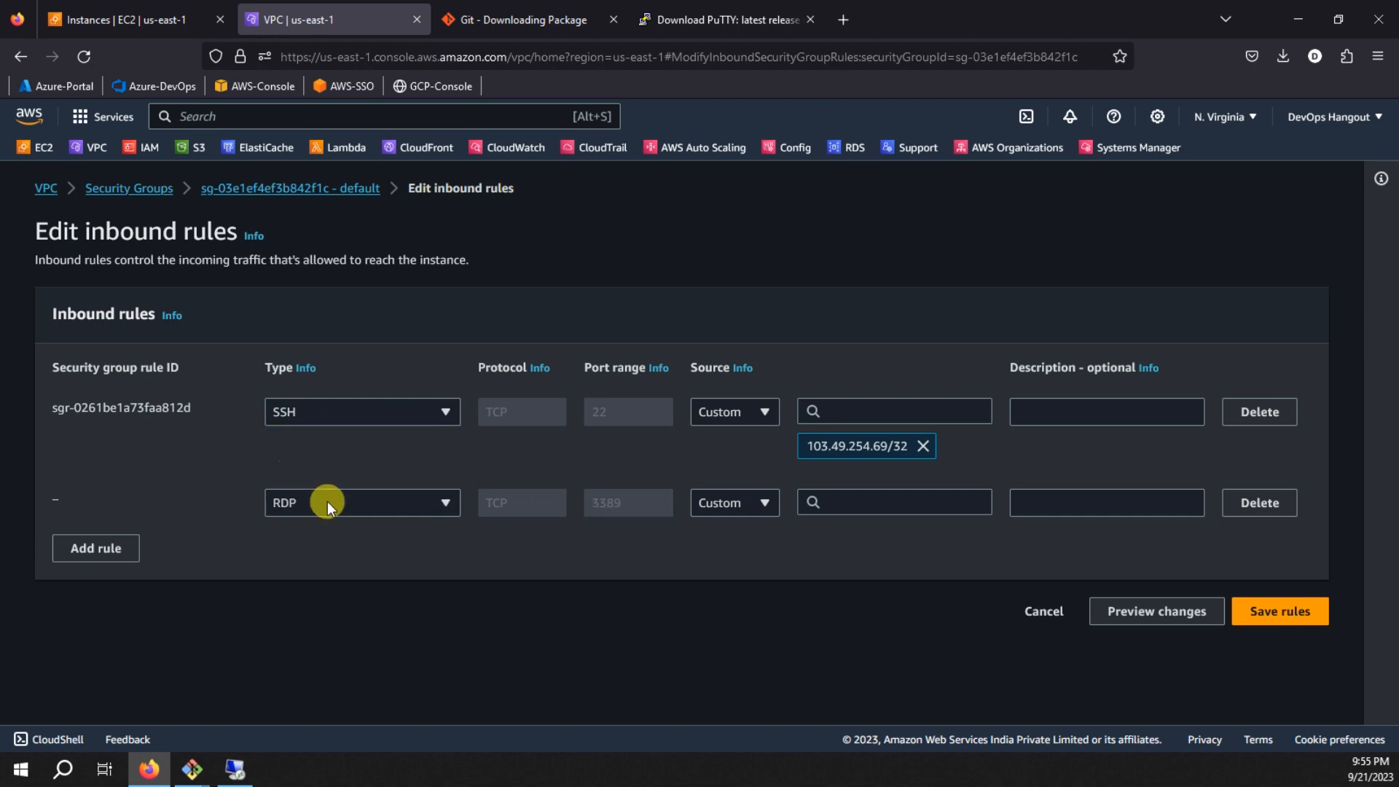
left_click(763, 500)
left_click(715, 609)
left_click(1268, 654)
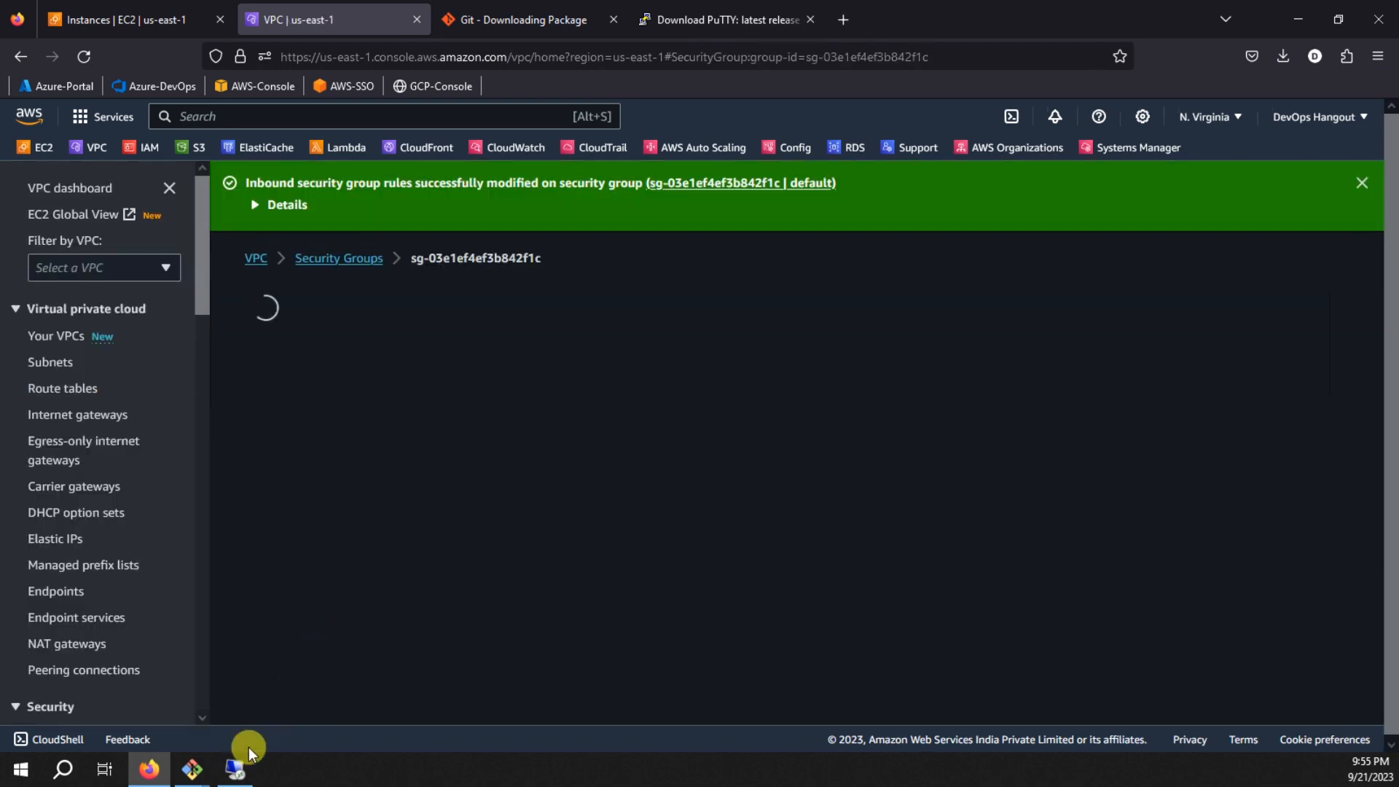
Return to Remote Desktop Connection, dismiss the earlier attempt's message, and connect to the instance again.
left_click(246, 758)
left_click(828, 427)
left_click(712, 323)
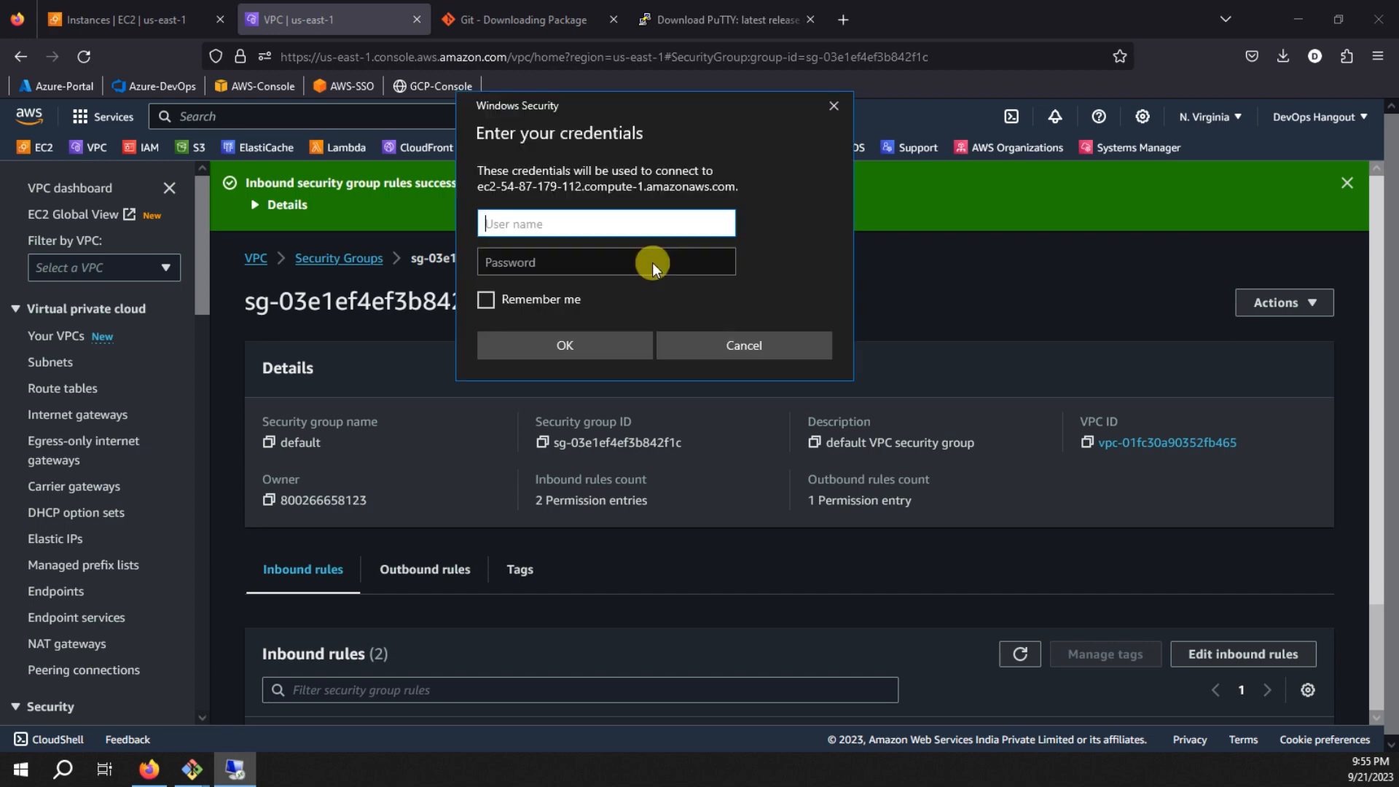
Open the RDP client connection details of instance i-06137acb465f3649d in the EC2 console and request its Windows password.
left_click(140, 30)
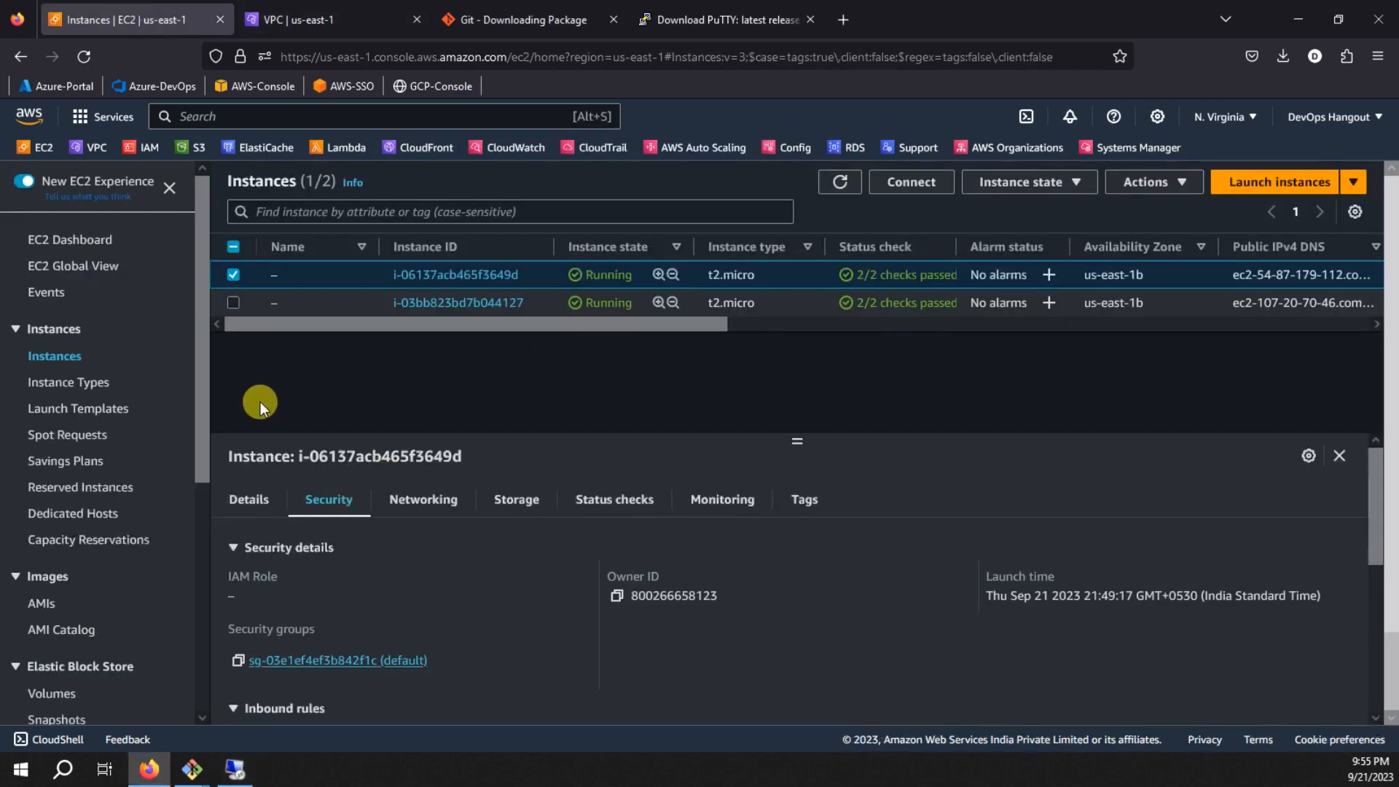
left_click(906, 196)
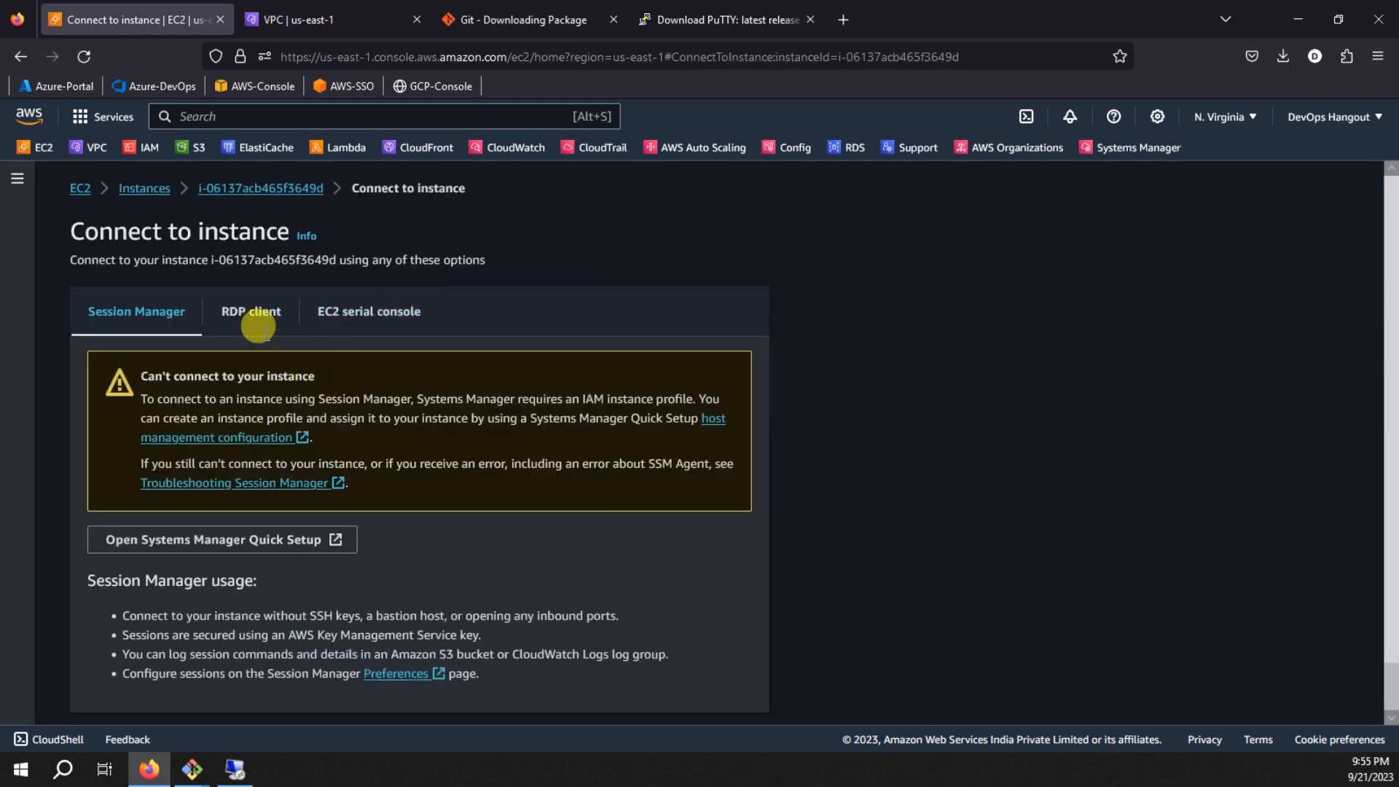
left_click(258, 328)
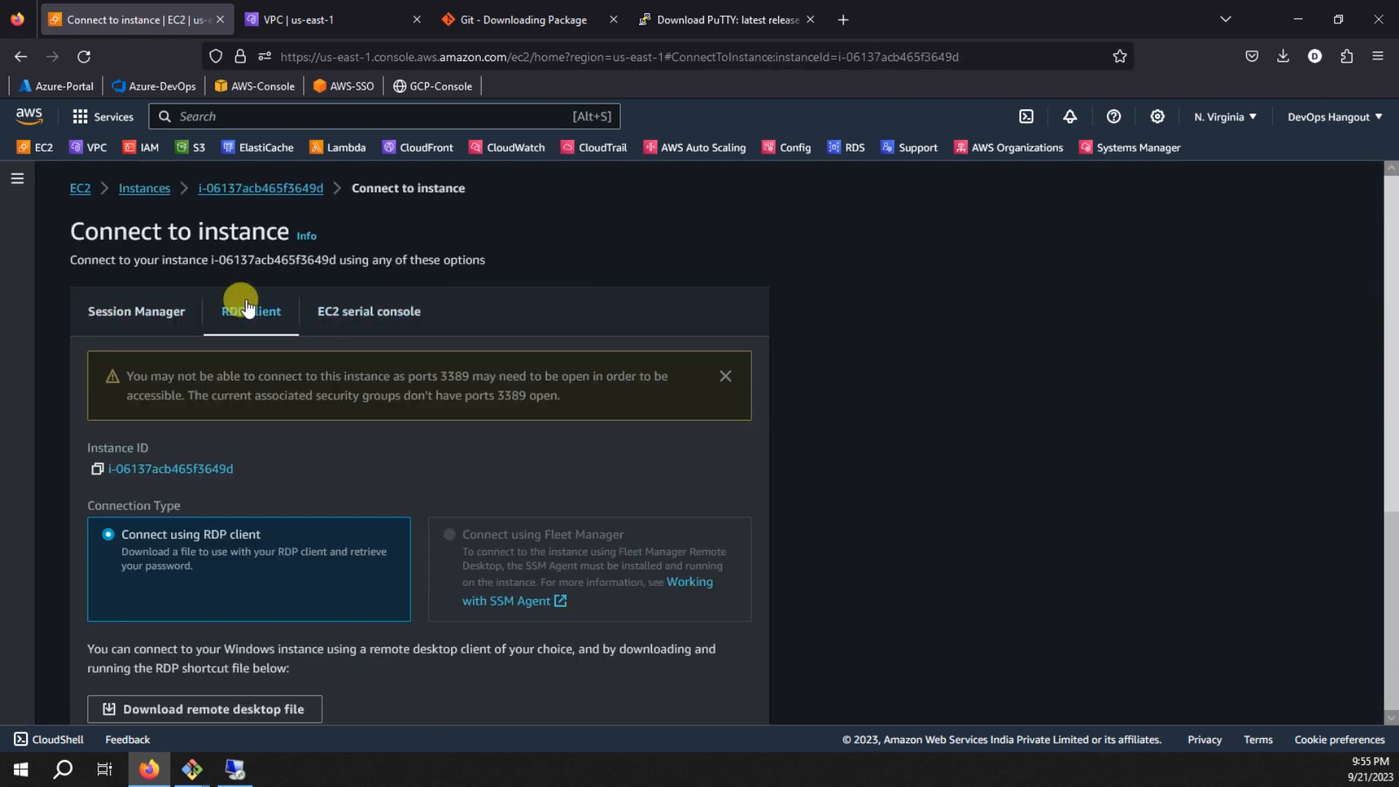
scroll(247, 629, "down", 3)
left_click(211, 545)
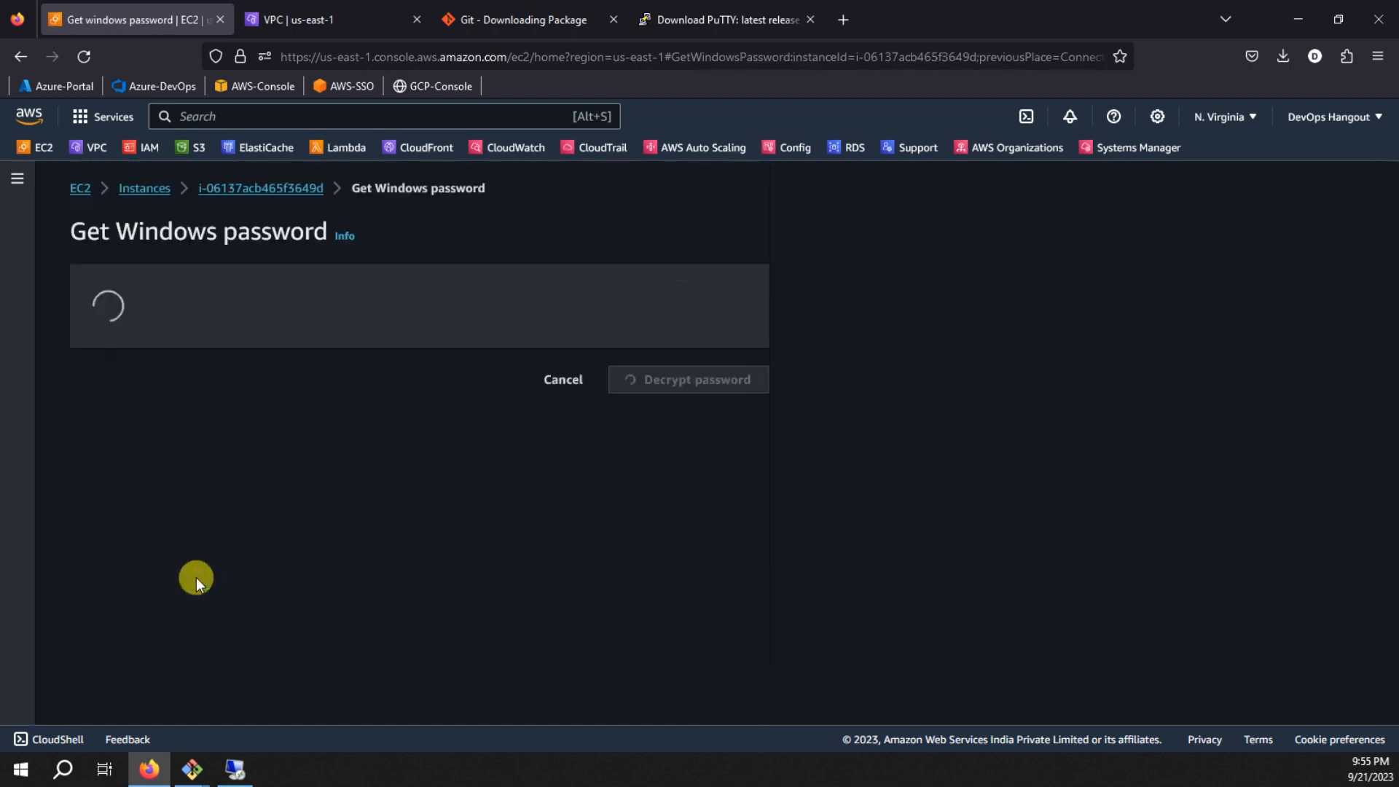
Upload the private key file Demo-US.pem and decrypt the Windows administrator password.
scroll(179, 490, "down", 1)
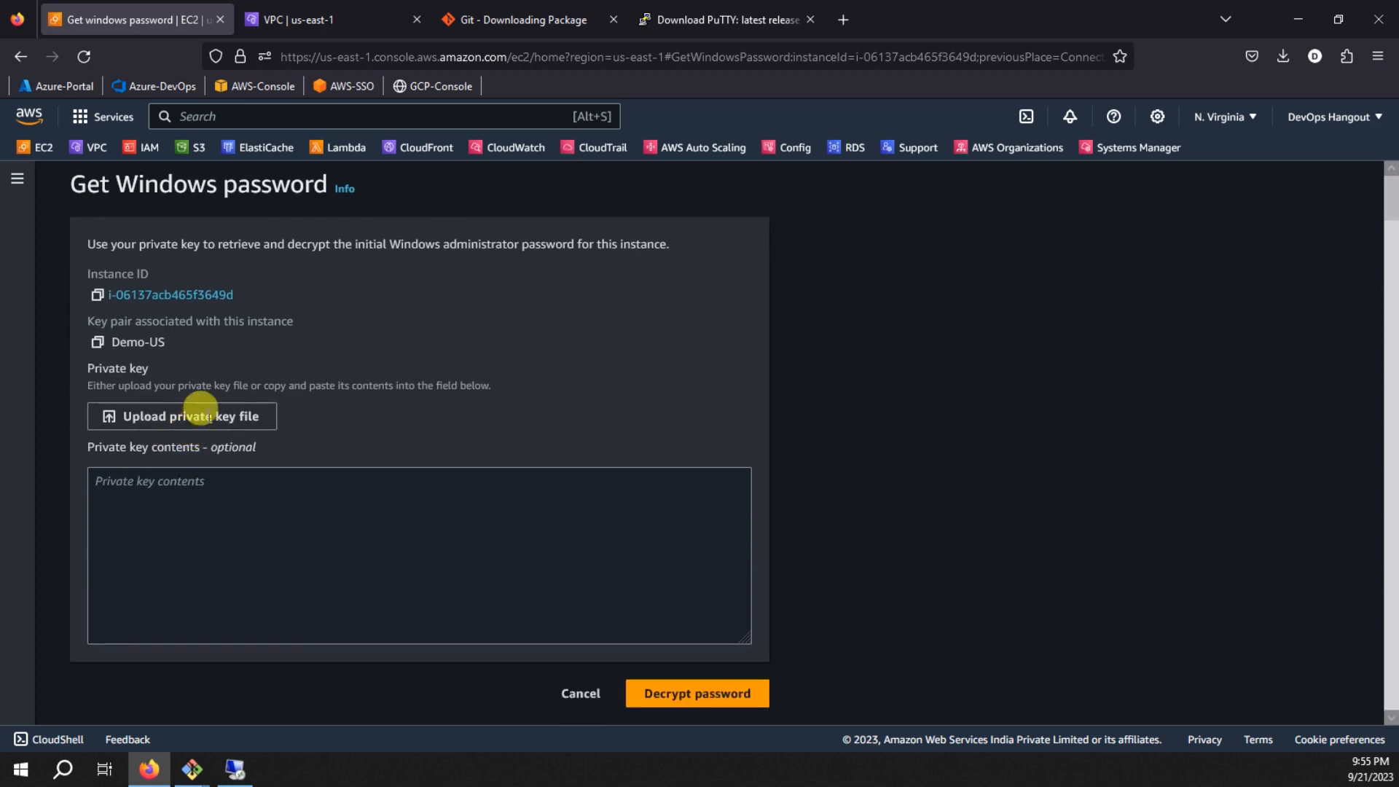
left_click(206, 413)
left_click(198, 150)
left_click(451, 392)
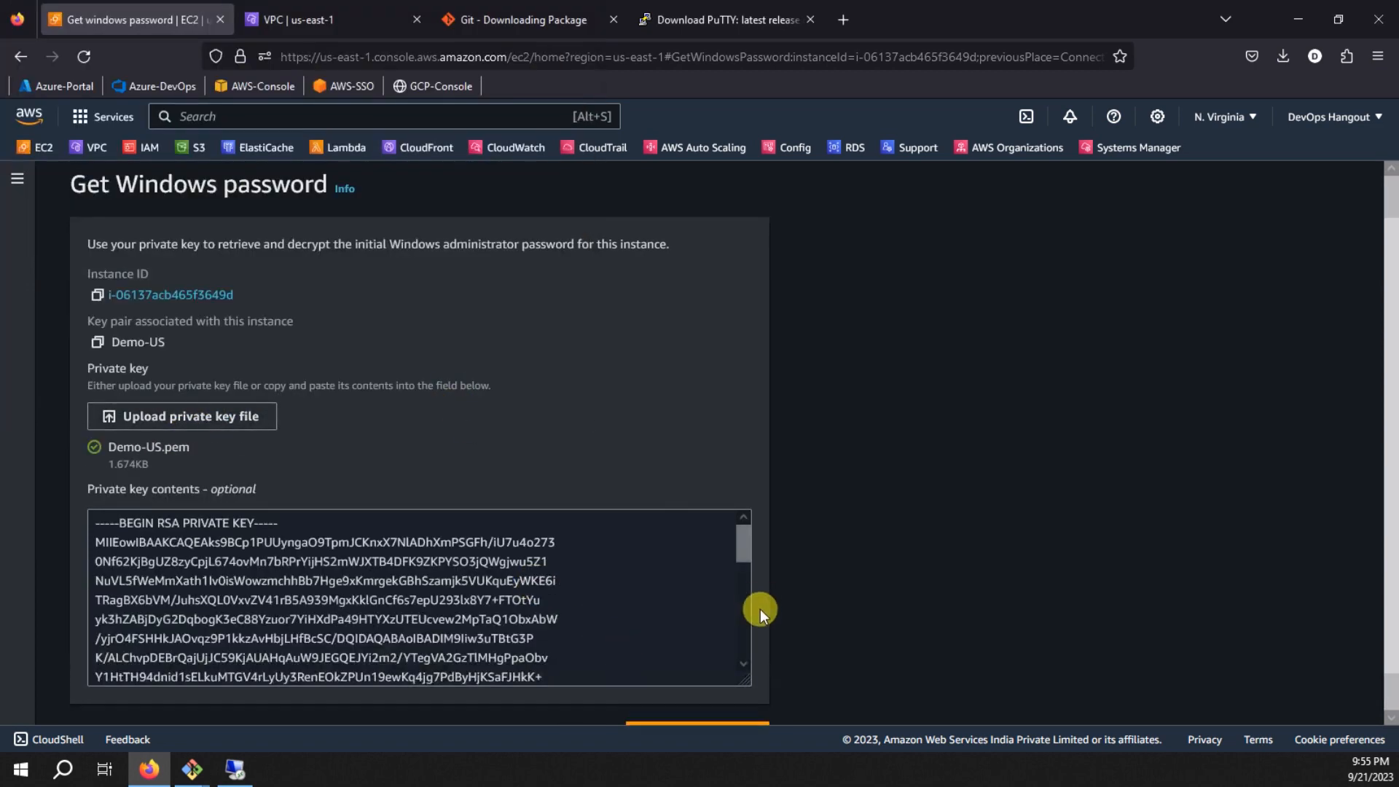
scroll(759, 599, "down", 1)
left_click(733, 693)
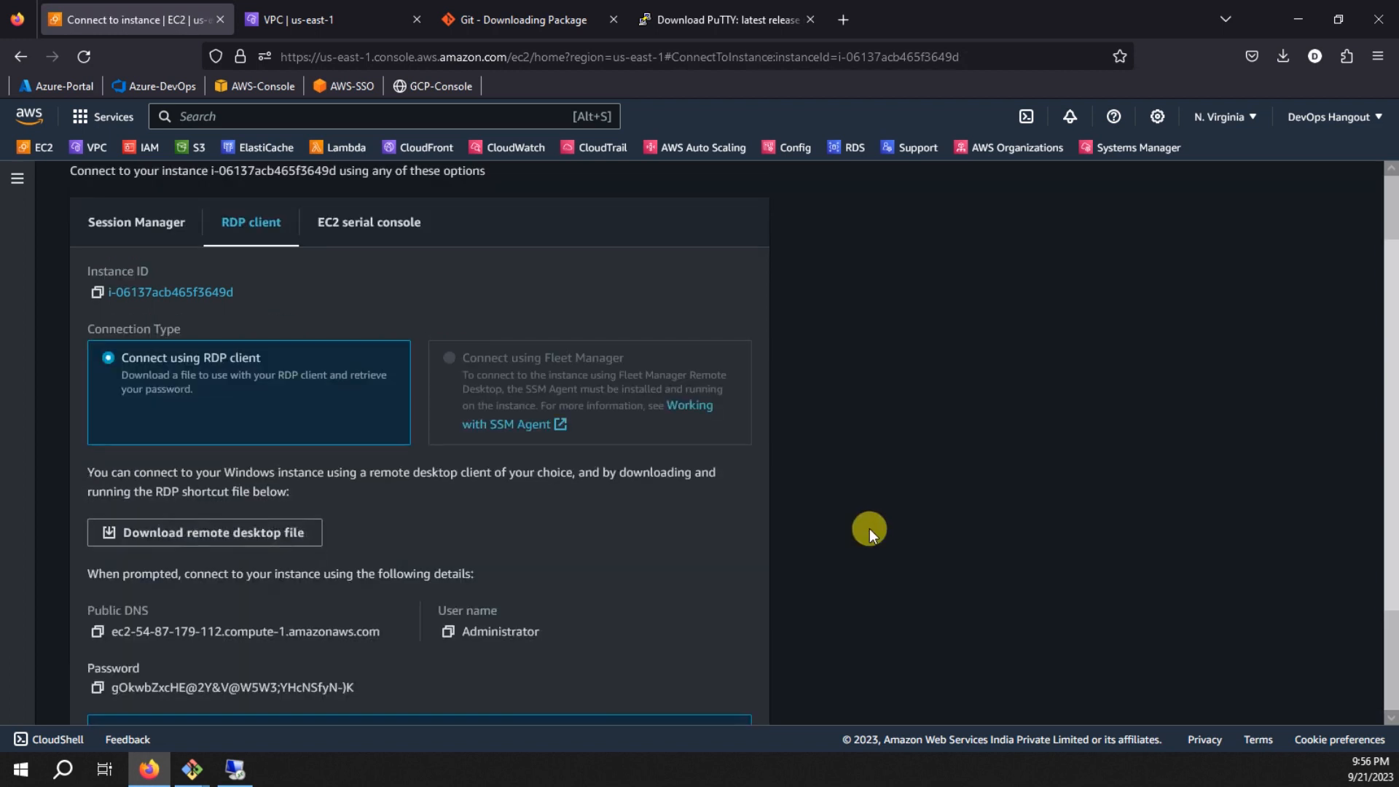
Copy the decrypted administrator password and paste it into the password field of the Remote Desktop credentials prompt.
scroll(462, 578, "down", 2)
left_click(97, 548)
left_click(233, 766)
left_click(578, 261)
key("ctrl+v")
Copy the user name Administrator from the connection details into the Remote Desktop credentials prompt and submit the login.
left_click(447, 494)
left_click(235, 769)
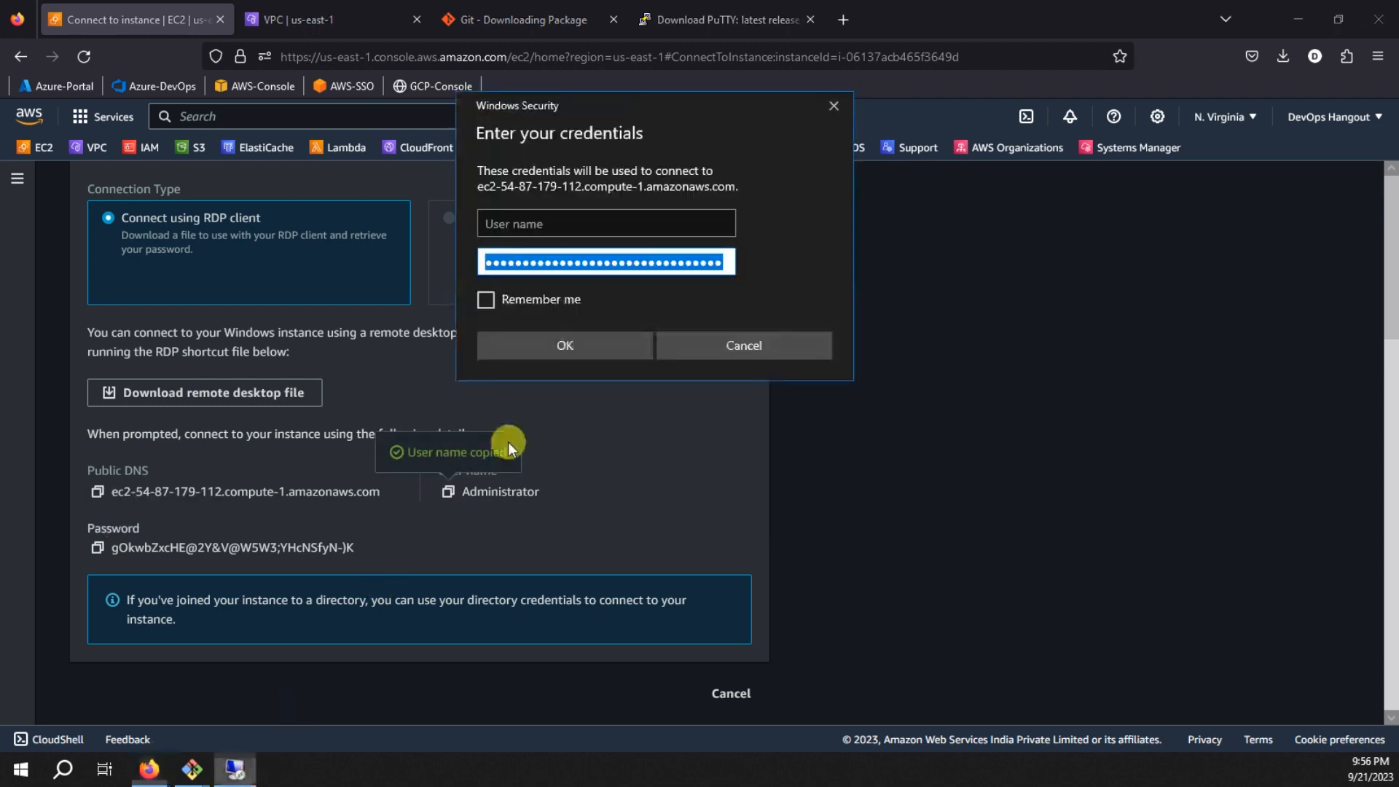
left_click(552, 225)
key("ctrl+v")
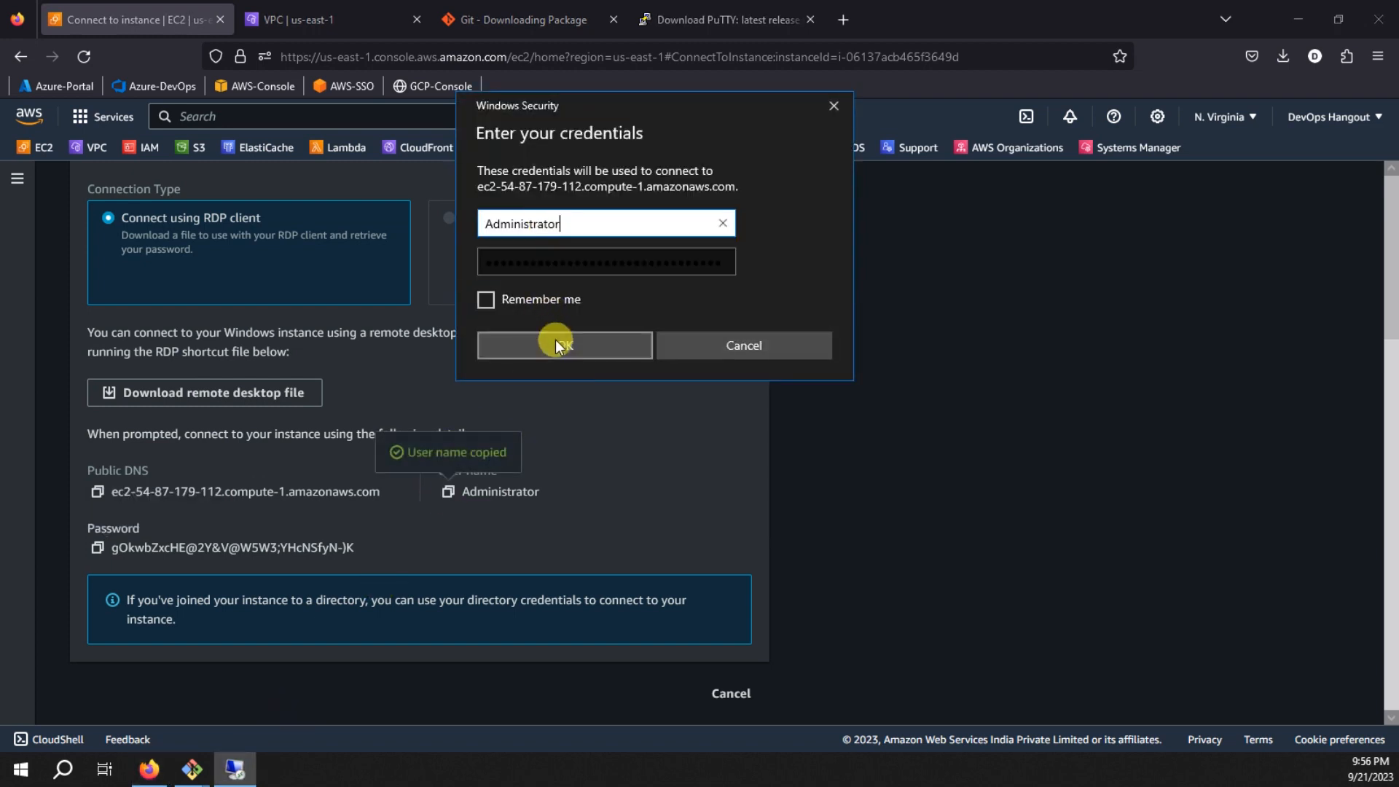
left_click(558, 342)
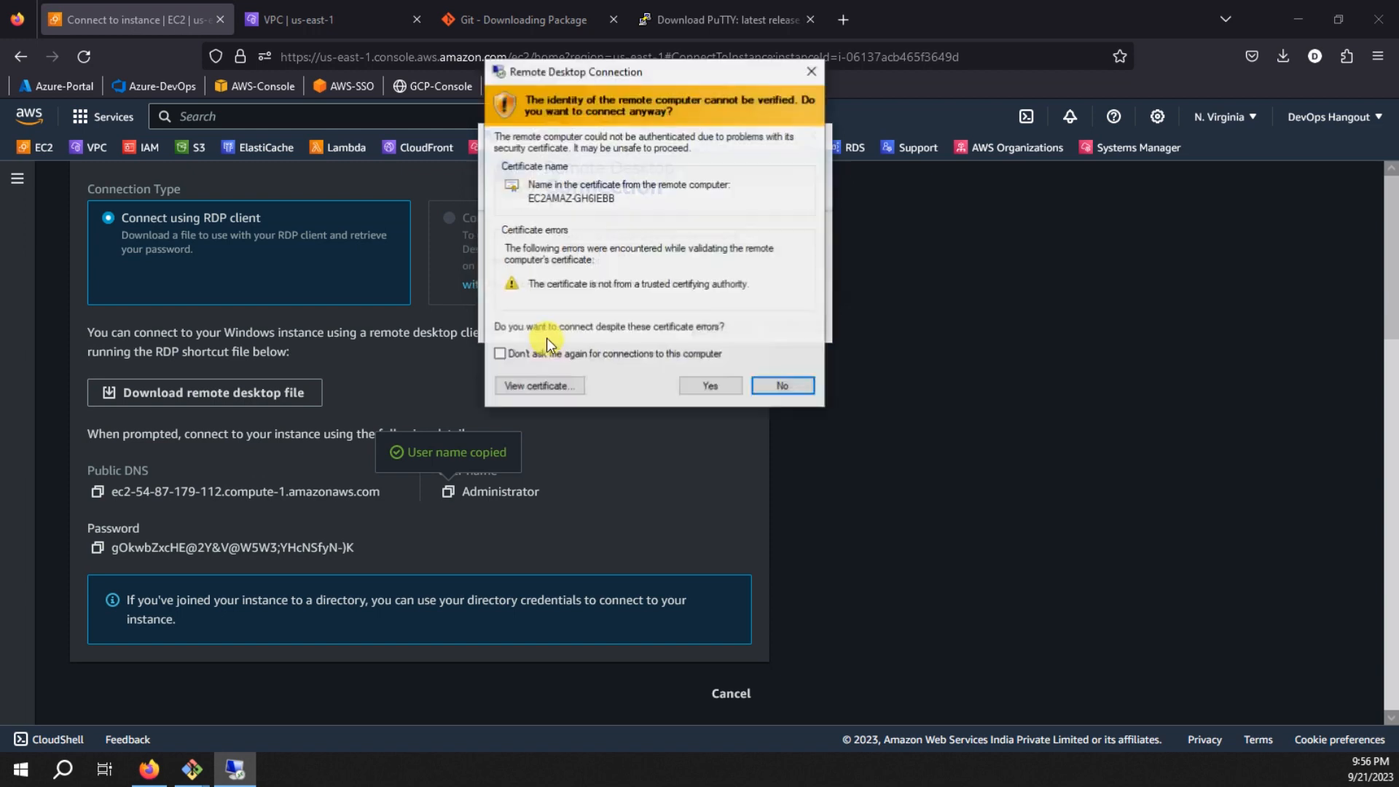
Accept the remote computer's untrusted certificate without being asked again for this computer, and connect to the instance.
left_click(636, 356)
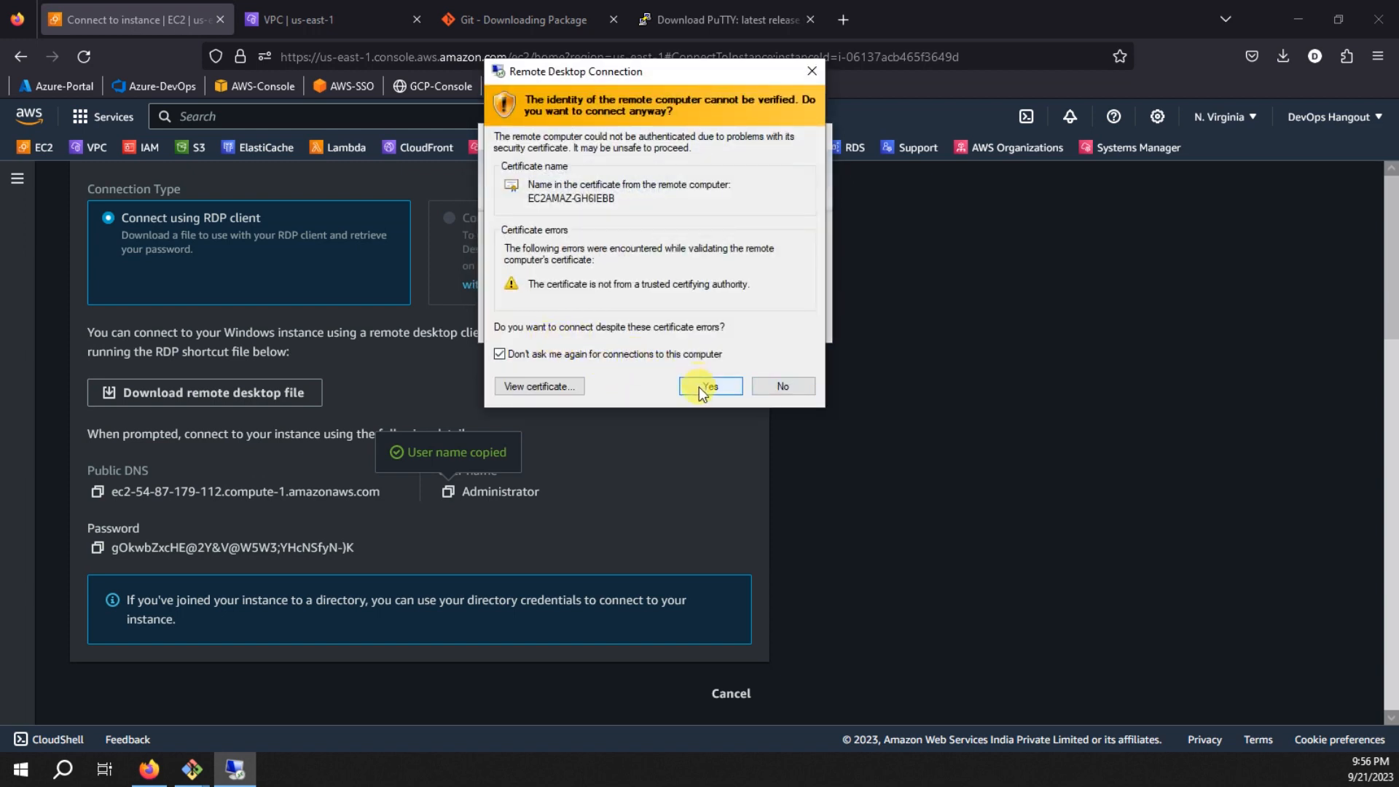
left_click(700, 387)
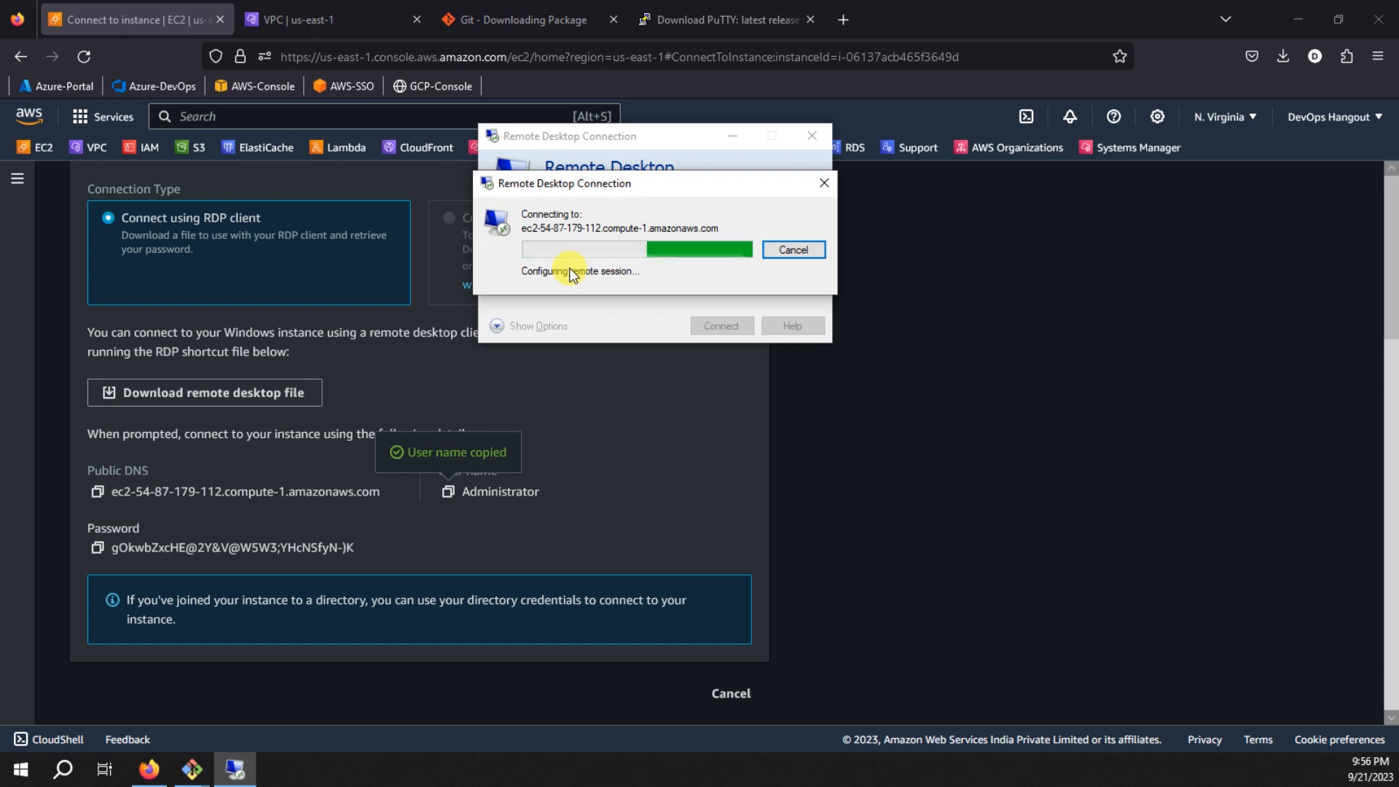
left_click_drag(627, 186, 633, 140)
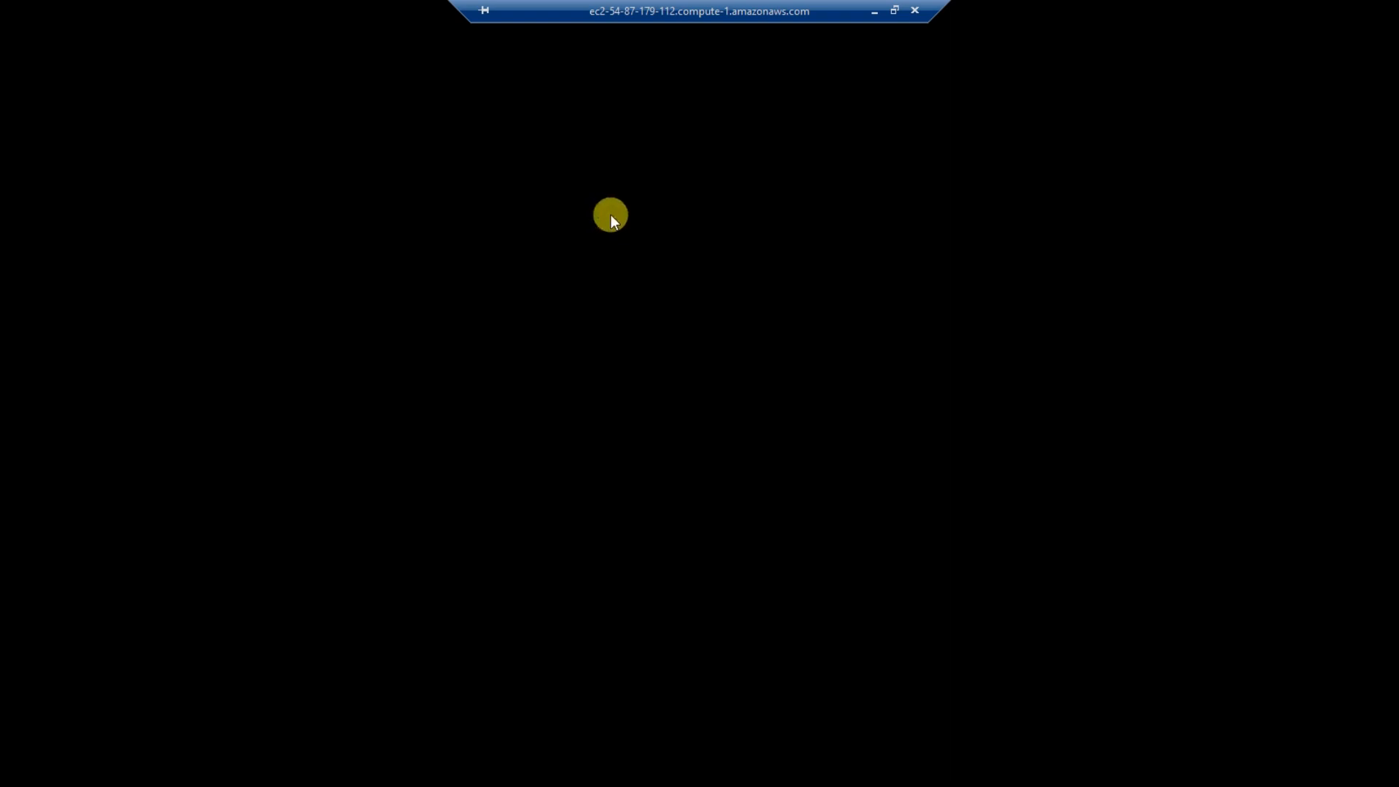